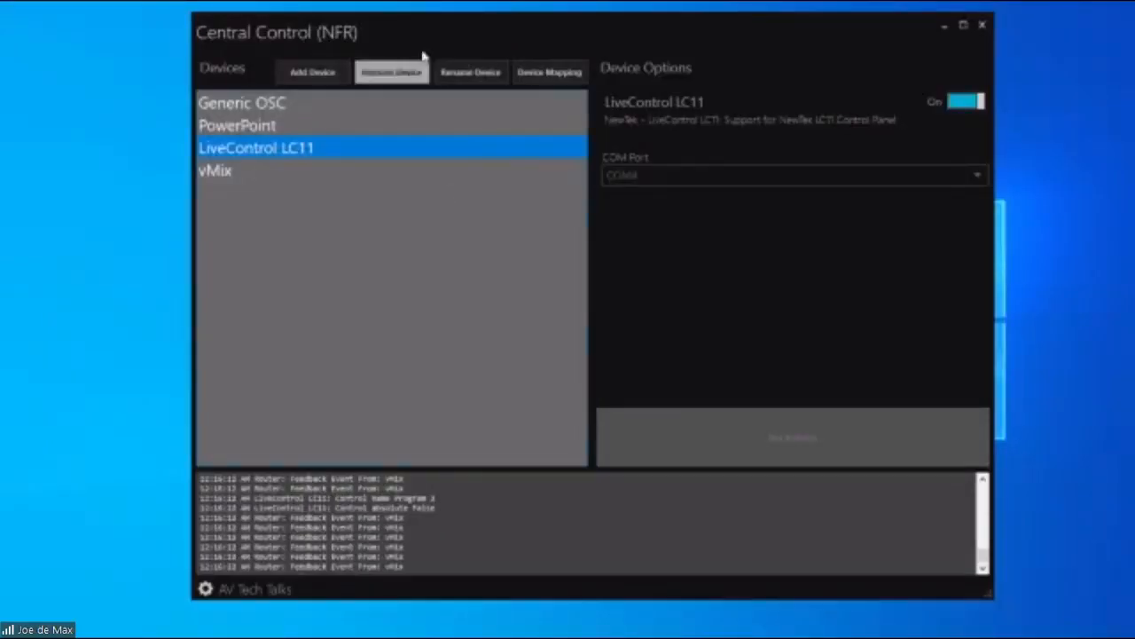
Step: Add the Microsoft Xbox 360 Controller to the device list and select it
click(327, 78)
click(497, 287)
scroll(528, 364, down, 6)
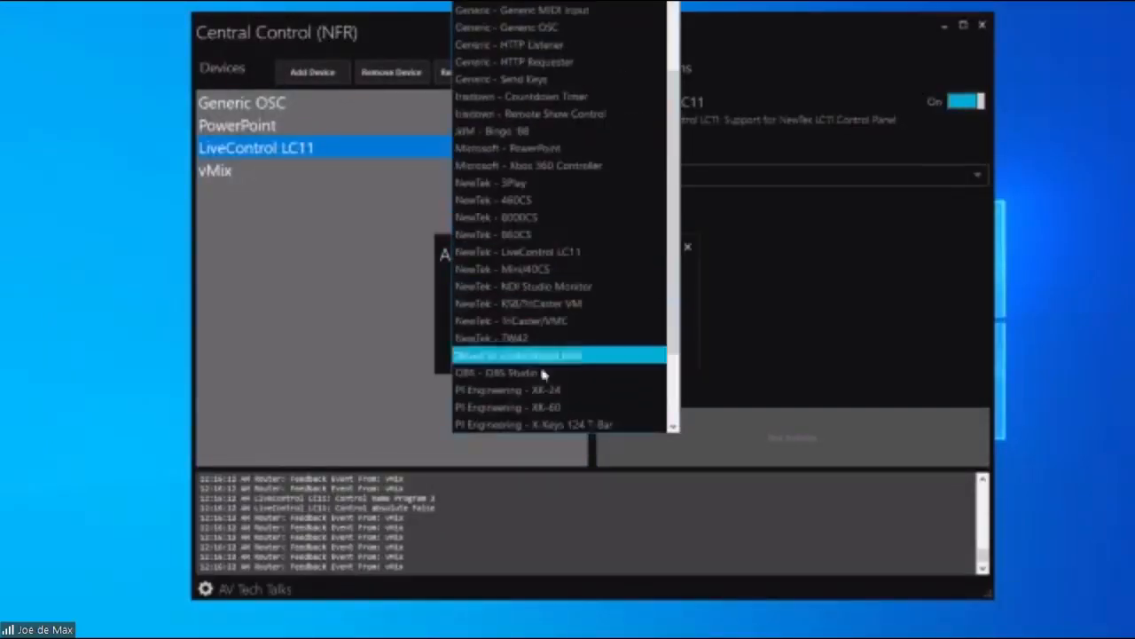
scroll(550, 355, up, 7)
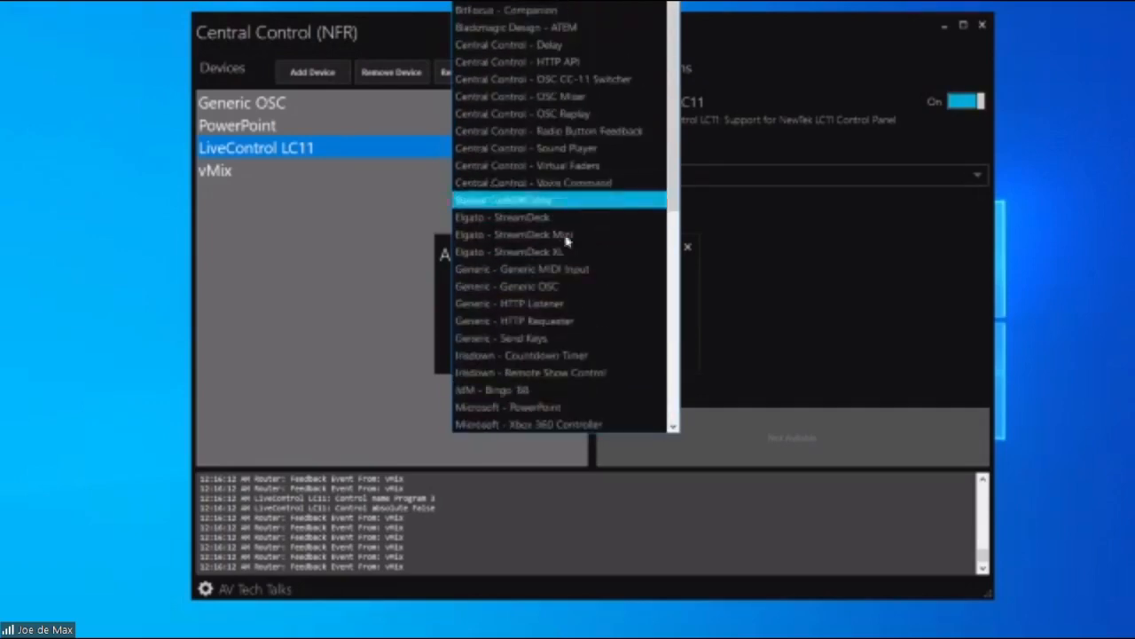
scroll(536, 310, down, 7)
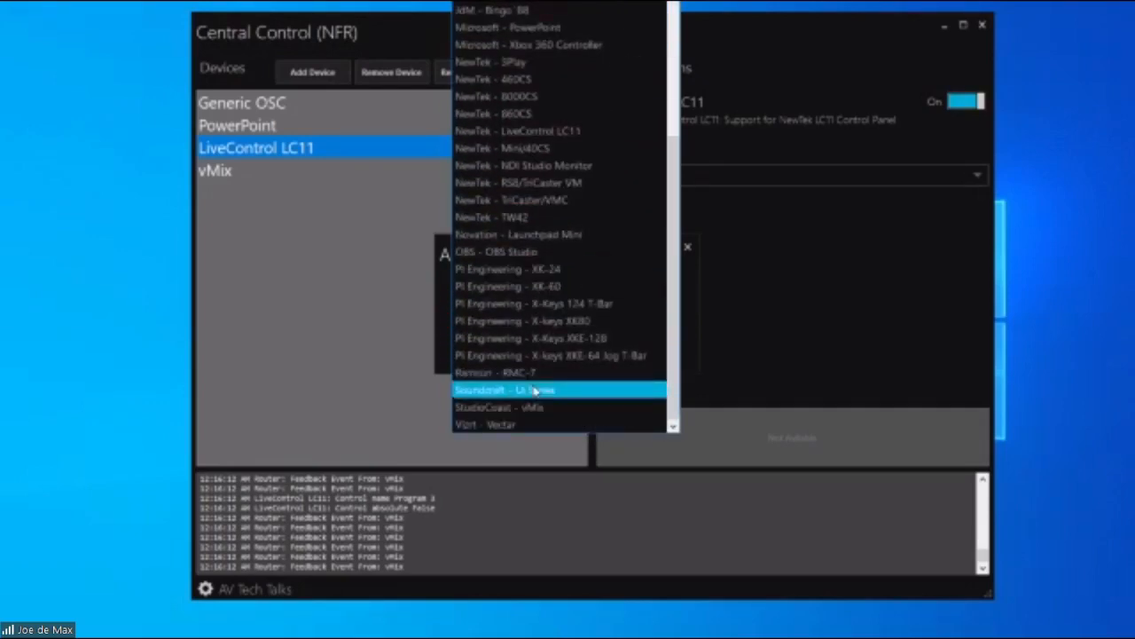
click(530, 44)
click(542, 356)
click(246, 193)
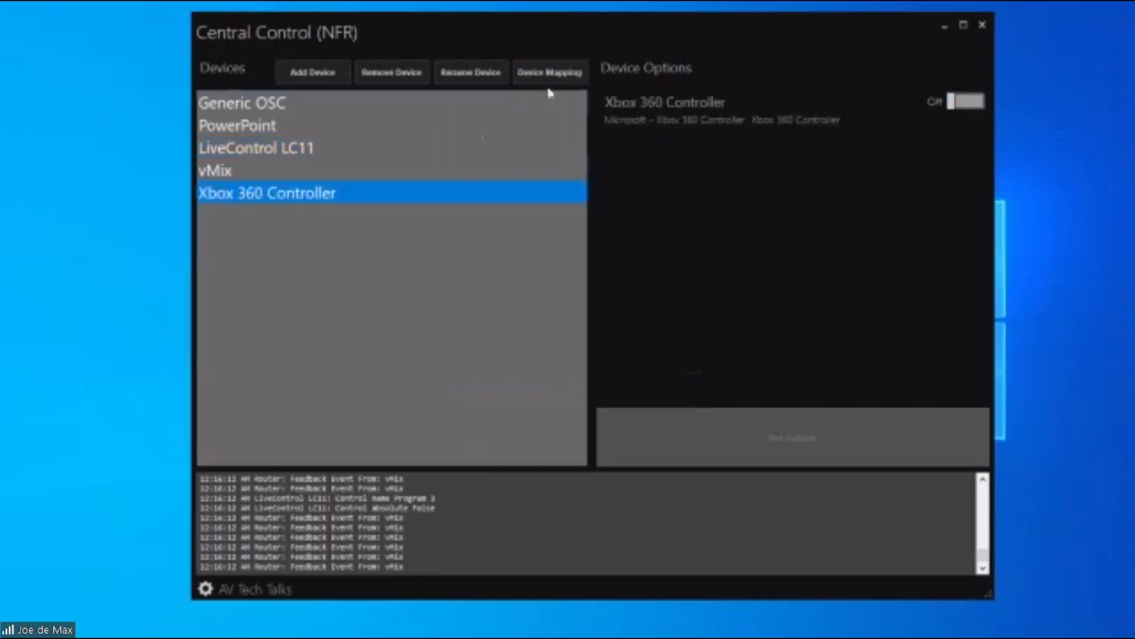
click(549, 72)
drag(560, 63, 692, 66)
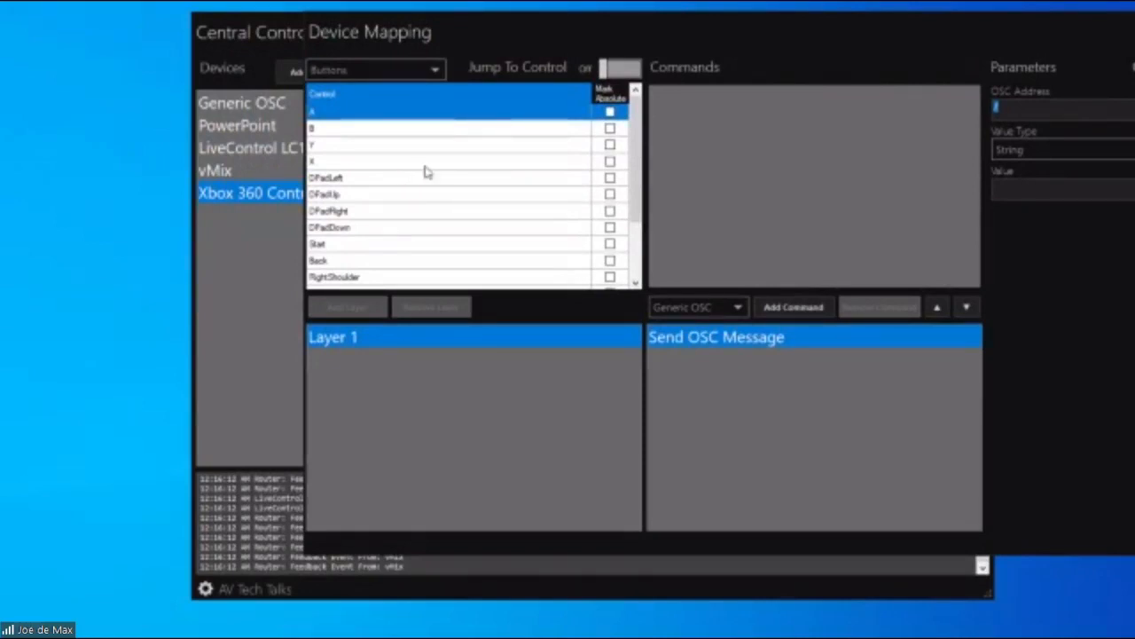
scroll(430, 169, down, 2)
scroll(417, 160, up, 2)
scroll(412, 157, down, 2)
scroll(324, 150, up, 2)
click(353, 135)
click(346, 147)
scroll(346, 155, down, 2)
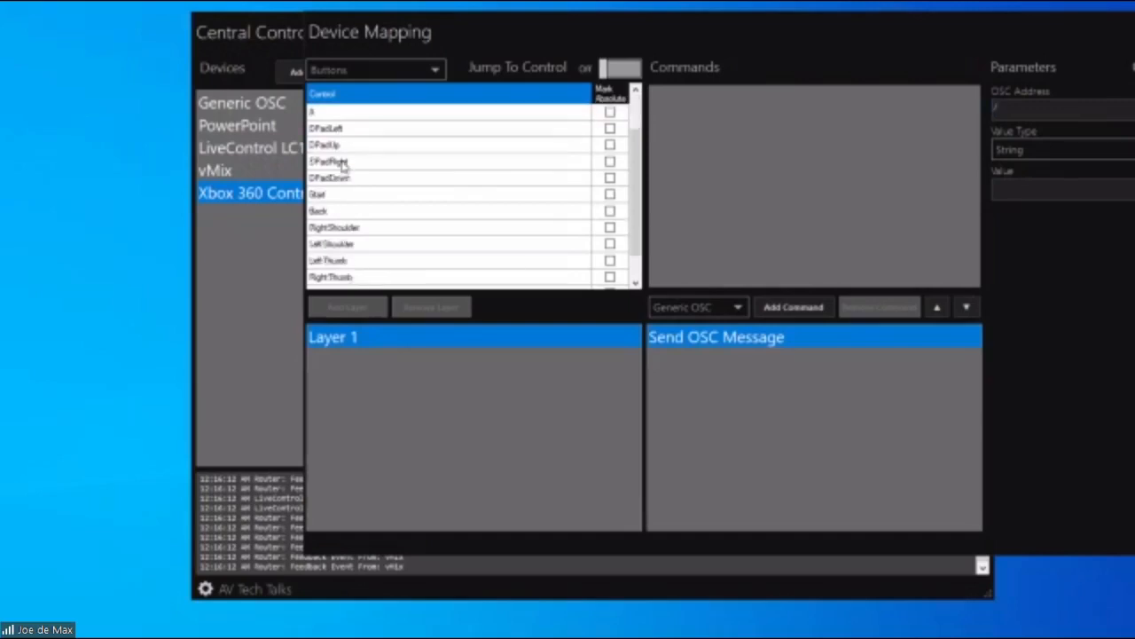
click(363, 69)
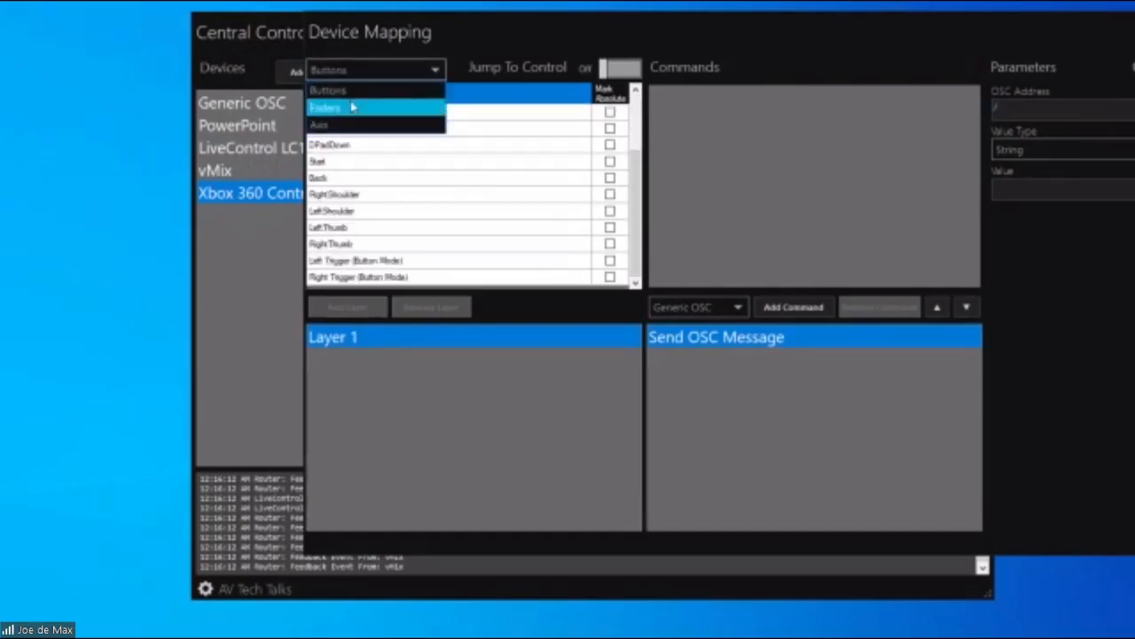
click(353, 107)
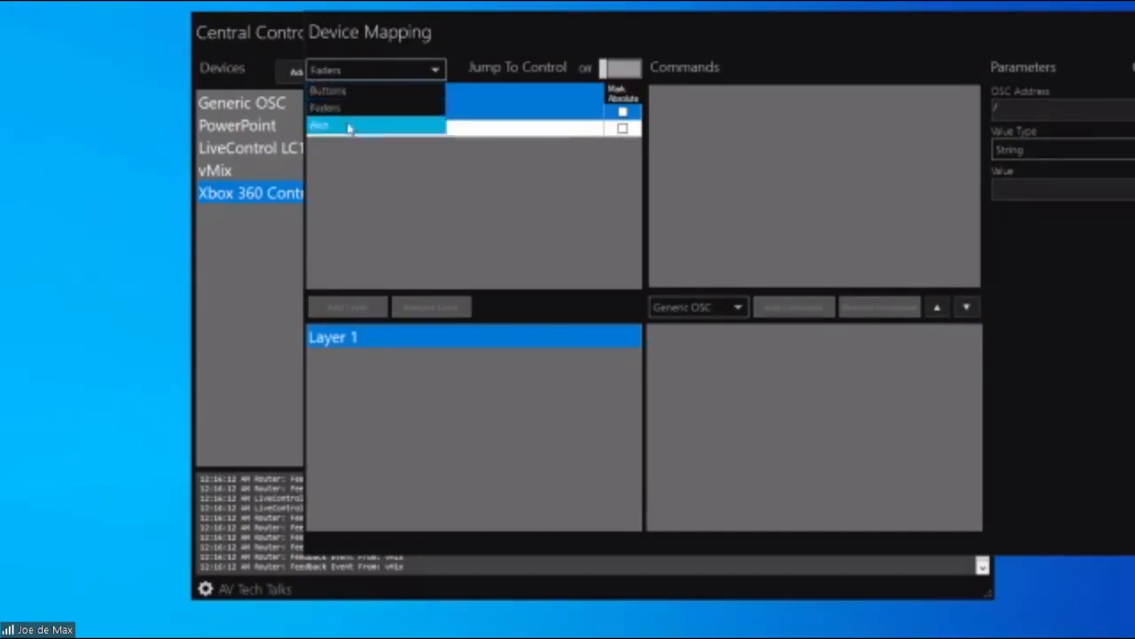
click(350, 127)
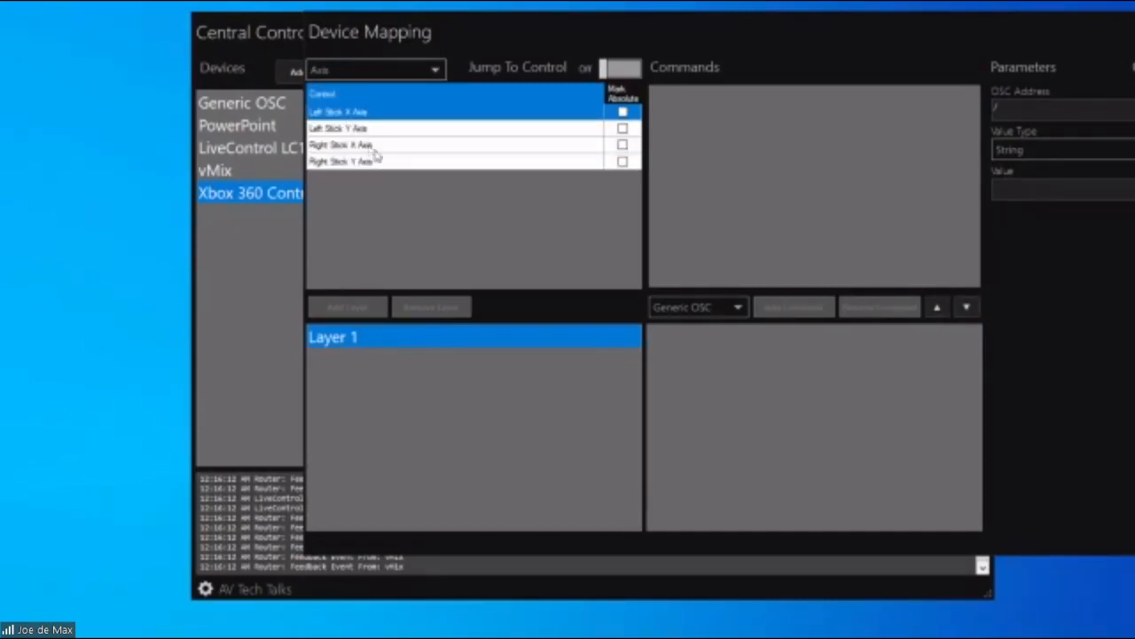
Step: Review the vMix commands that can be assigned to the controller's Axis controls and to its Buttons
click(710, 311)
click(671, 384)
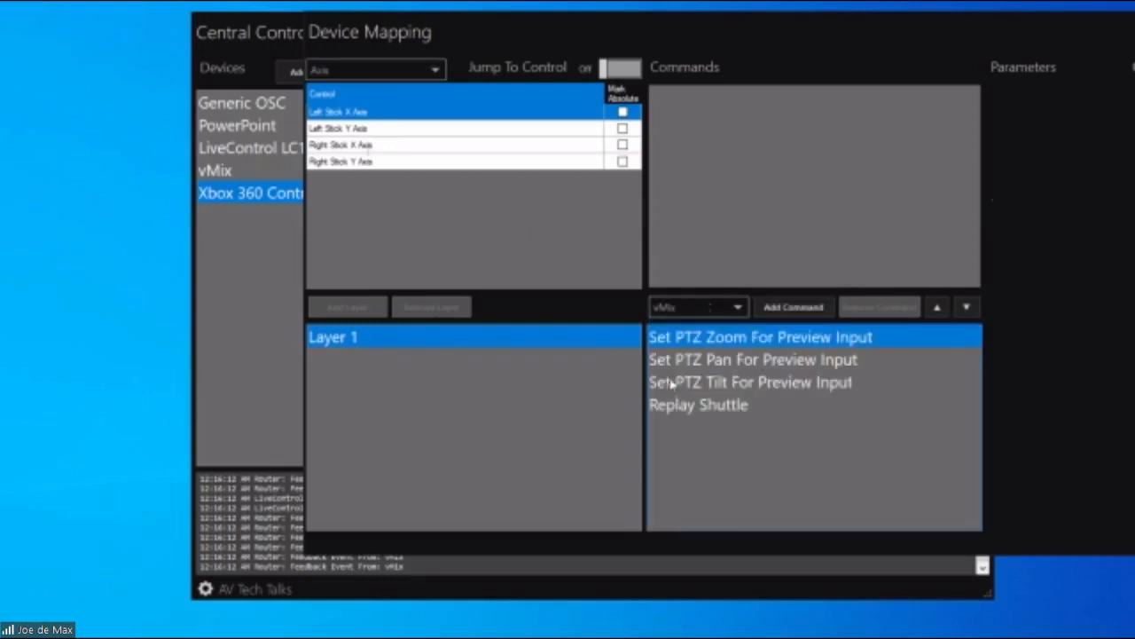
drag(709, 46, 642, 57)
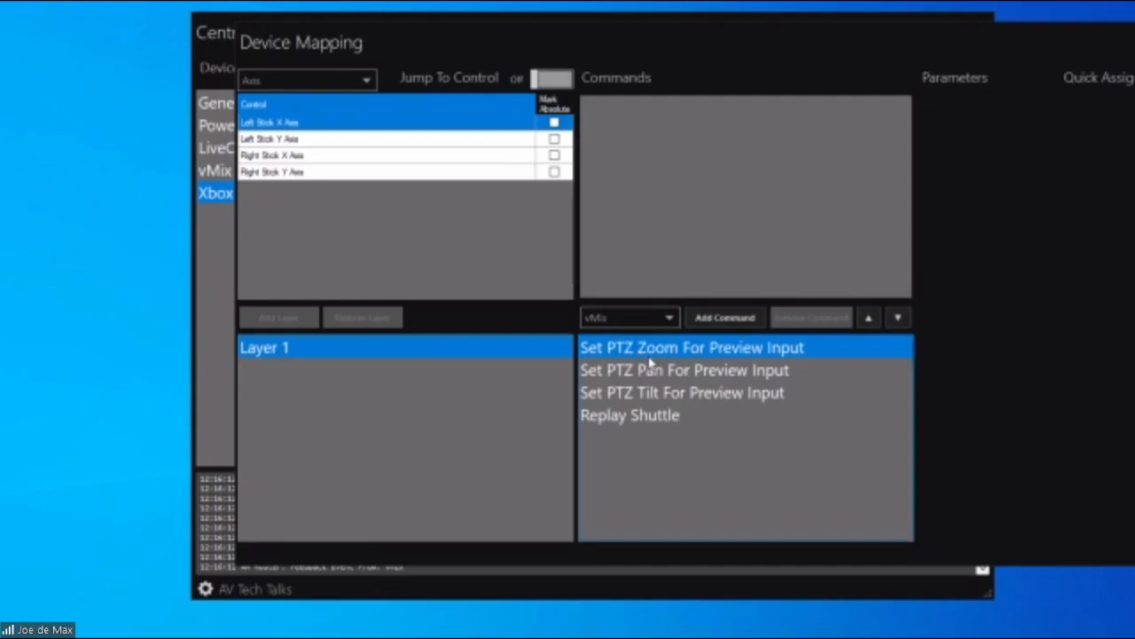
click(310, 94)
click(666, 391)
click(648, 435)
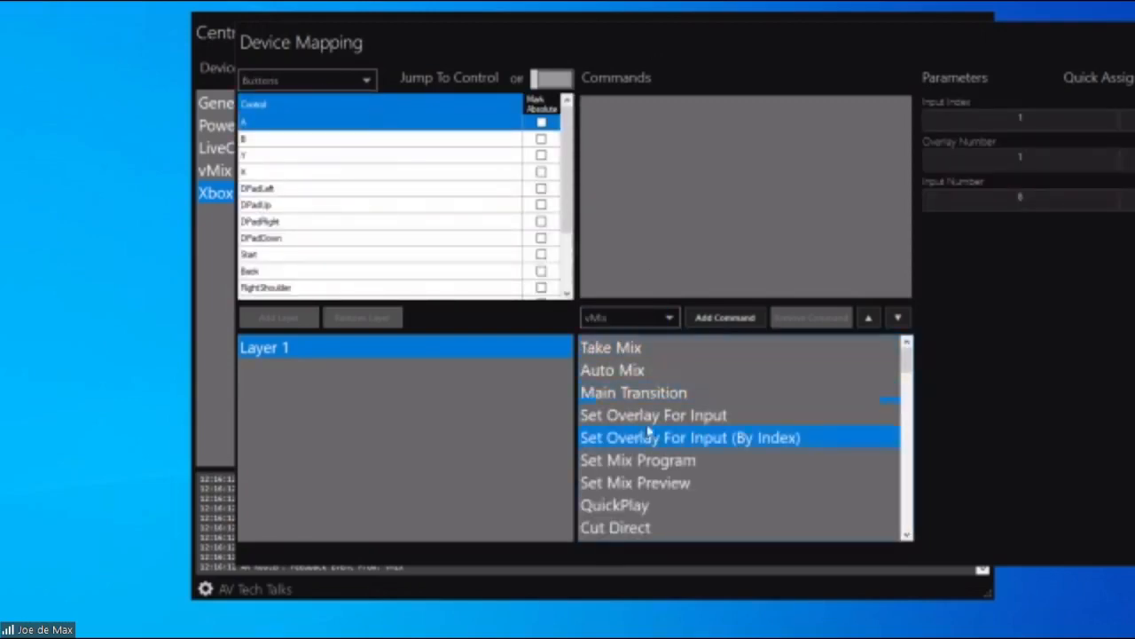
scroll(643, 439, down, 2)
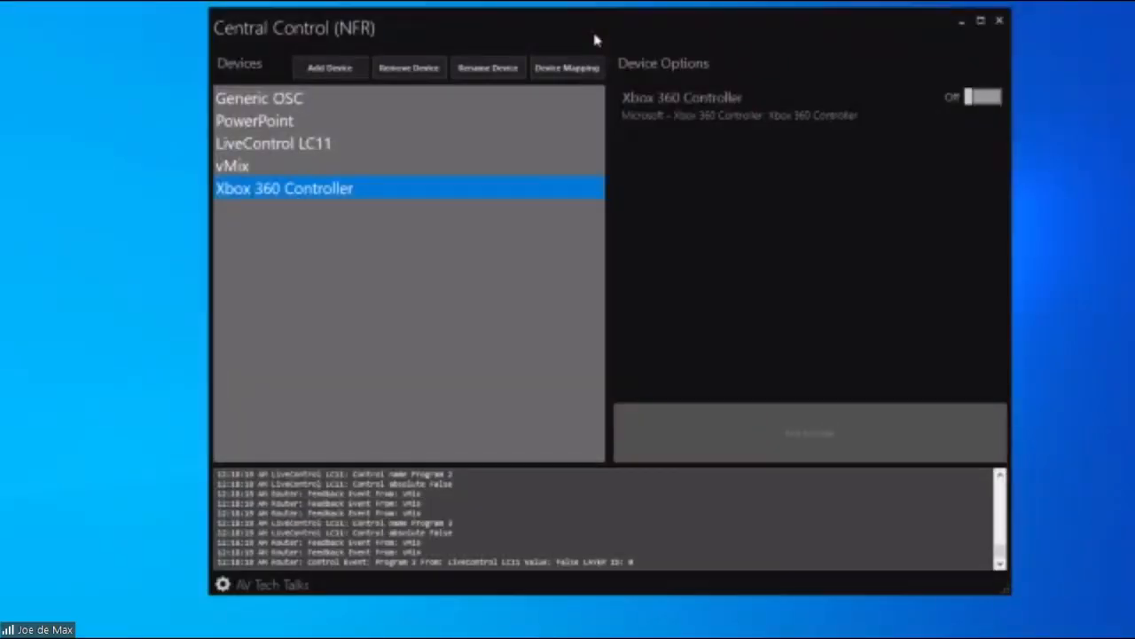
drag(595, 40, 564, 9)
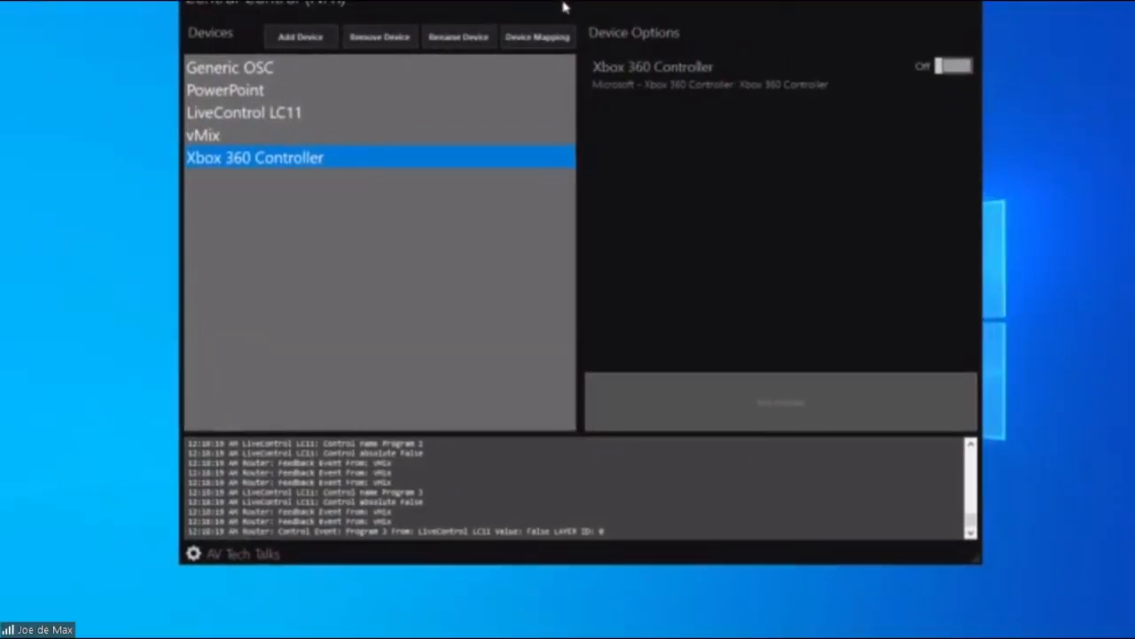
mouse_move(502, 6)
mouse_down()
mouse_move(487, 18)
mouse_move(512, 15)
mouse_up()
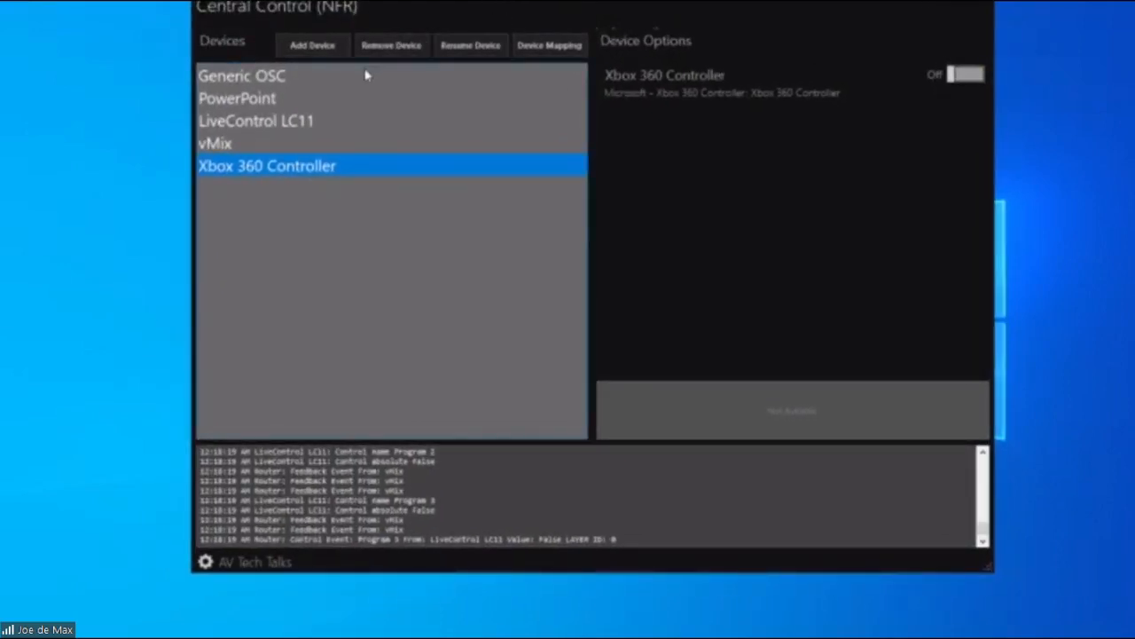
click(367, 76)
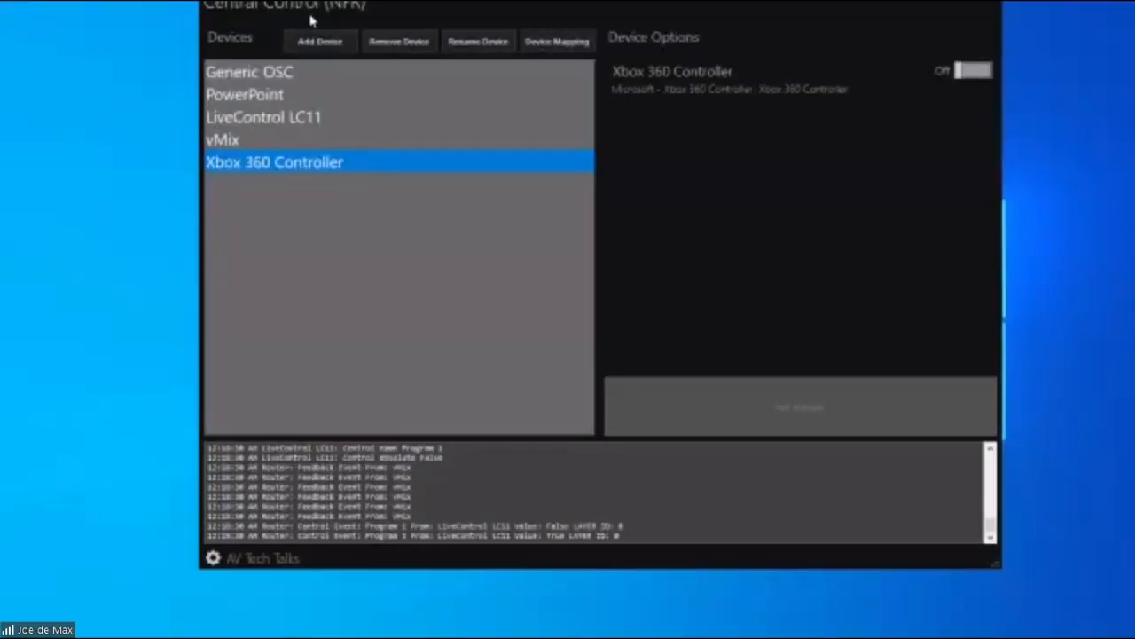
drag(345, 11, 339, 28)
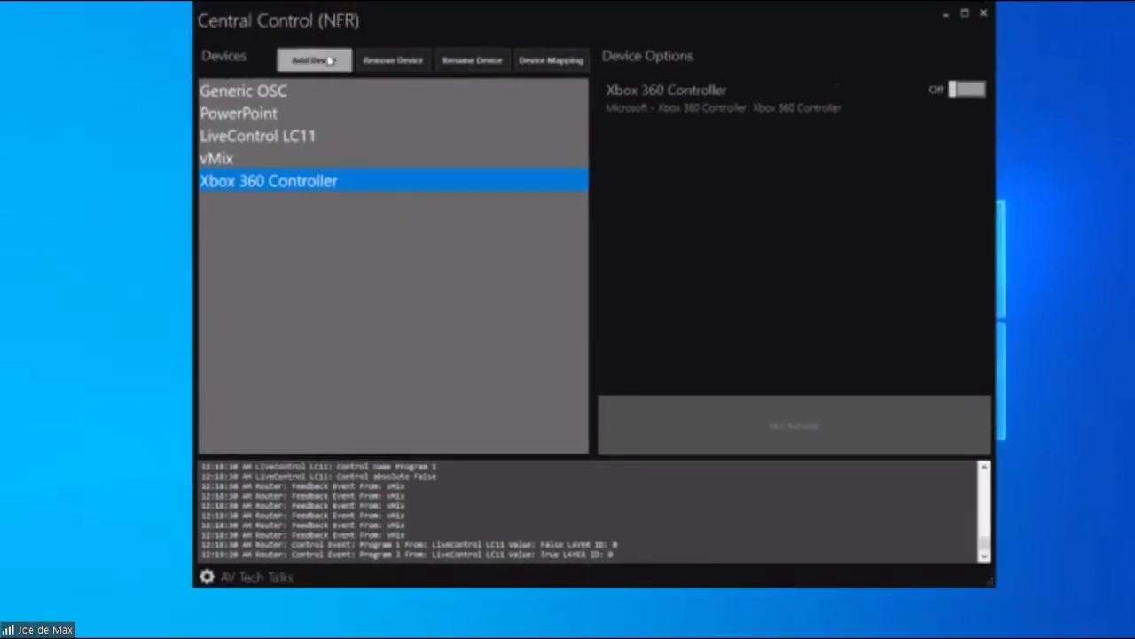
Step: Add the Blackmagic Design ATEM switcher to the device list and show its options
click(330, 59)
click(594, 294)
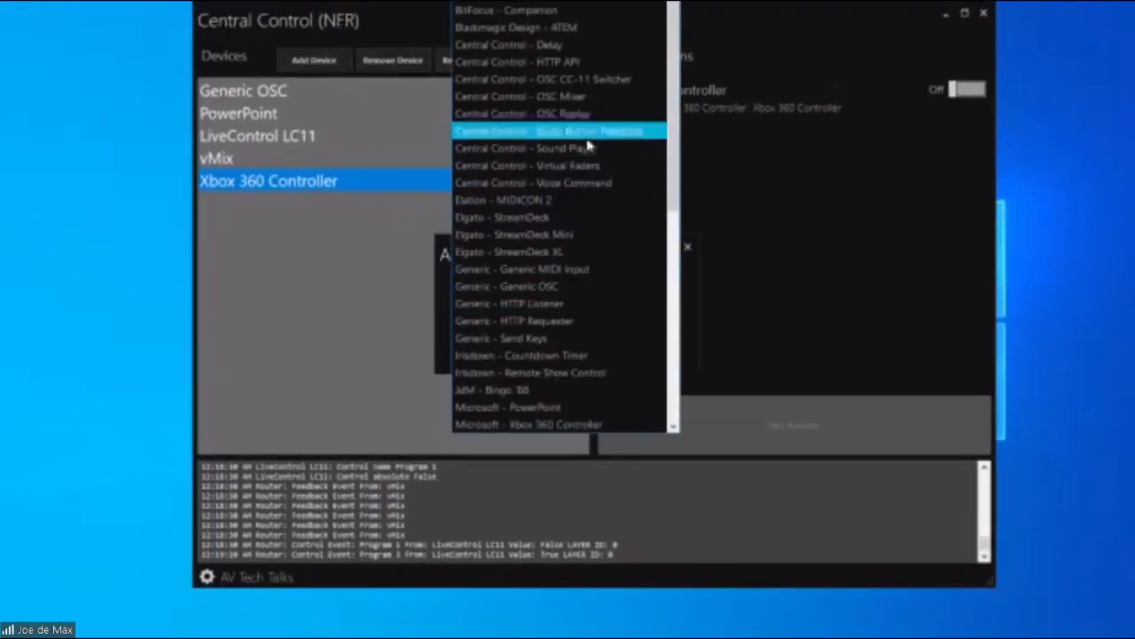
click(566, 28)
click(549, 353)
click(229, 204)
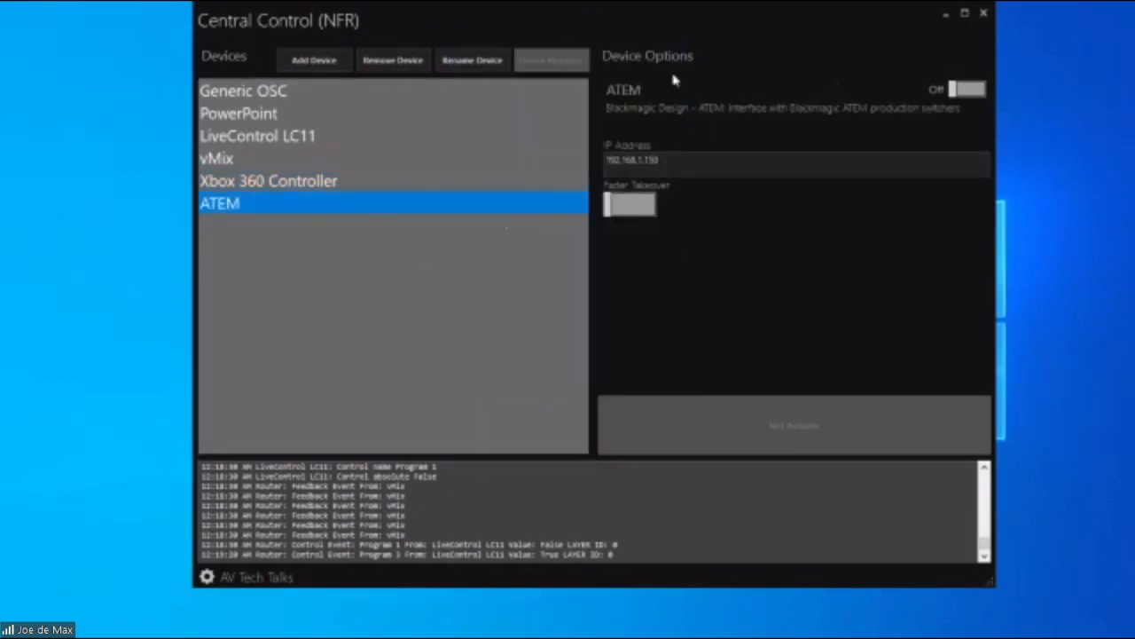
mouse_move(657, 41)
mouse_down()
mouse_move(644, 66)
mouse_move(646, 55)
mouse_up()
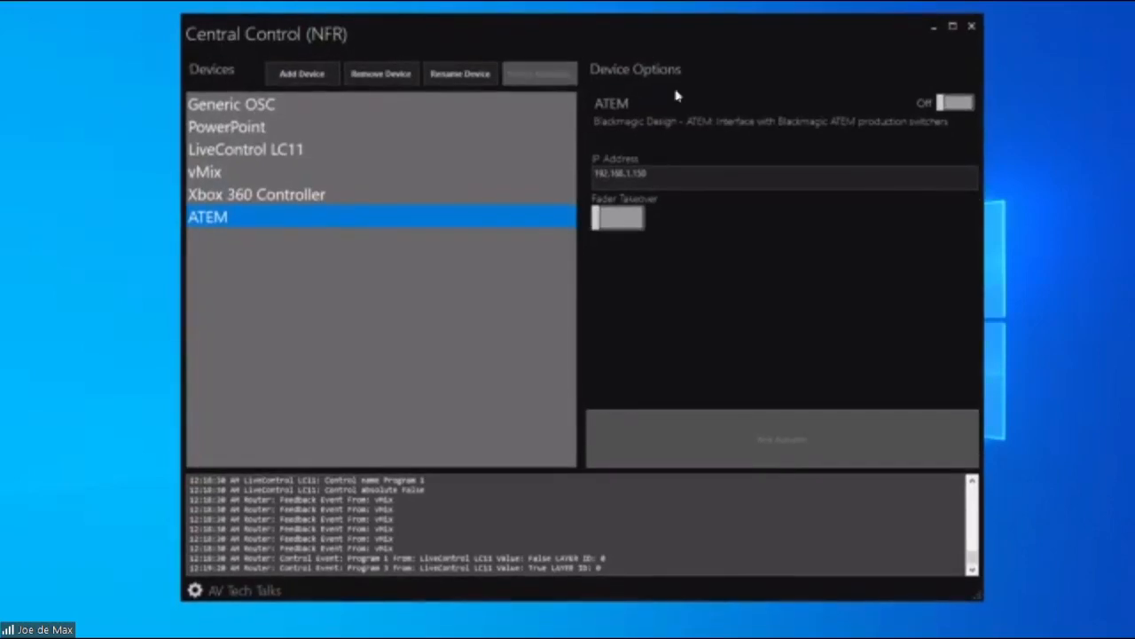
Step: Set the ATEM's IP address to 192.168.1.240 and turn the device on
click(689, 173)
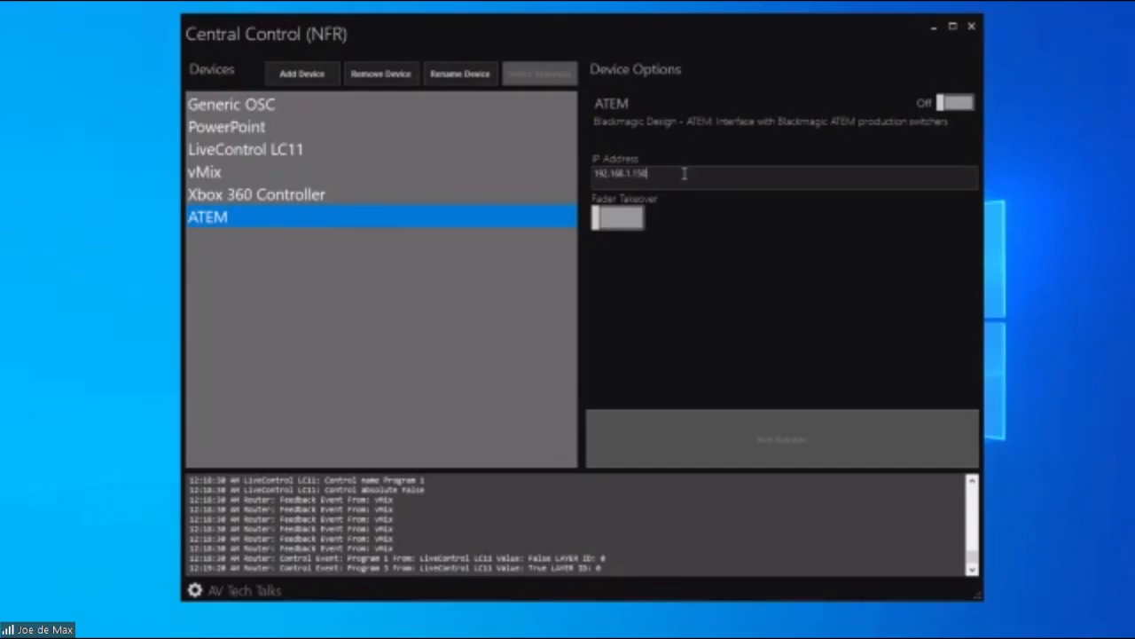
key(BackSpace)
text(24)
click(951, 105)
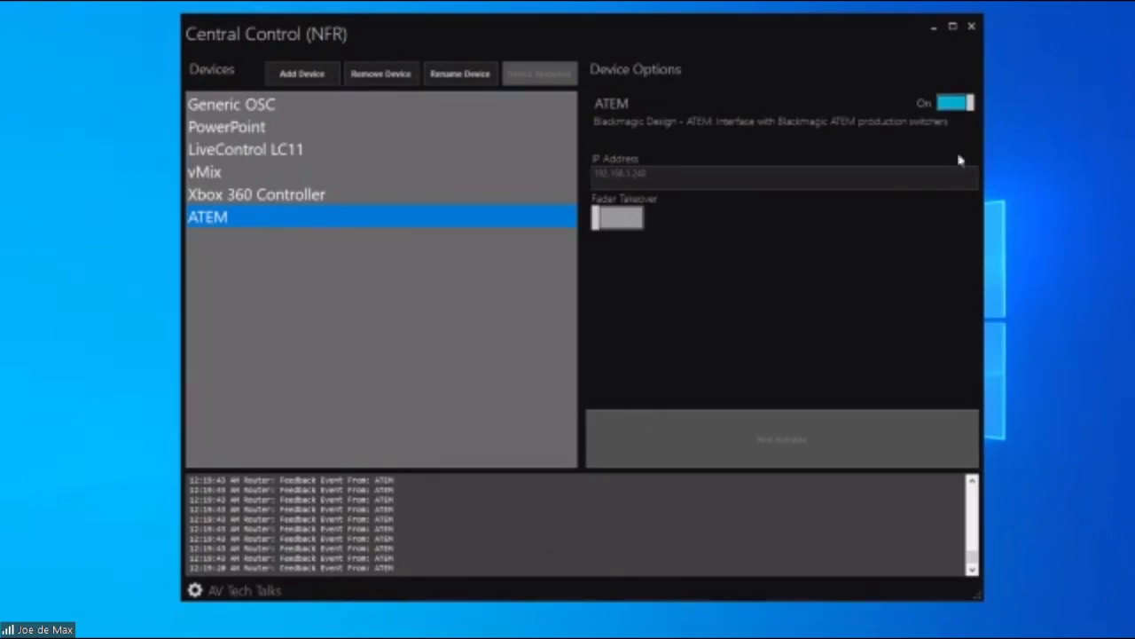
Step: Add the Akai APC 40 MK2 controller to the device list and select it
click(299, 76)
click(589, 299)
scroll(600, 36, up, 1)
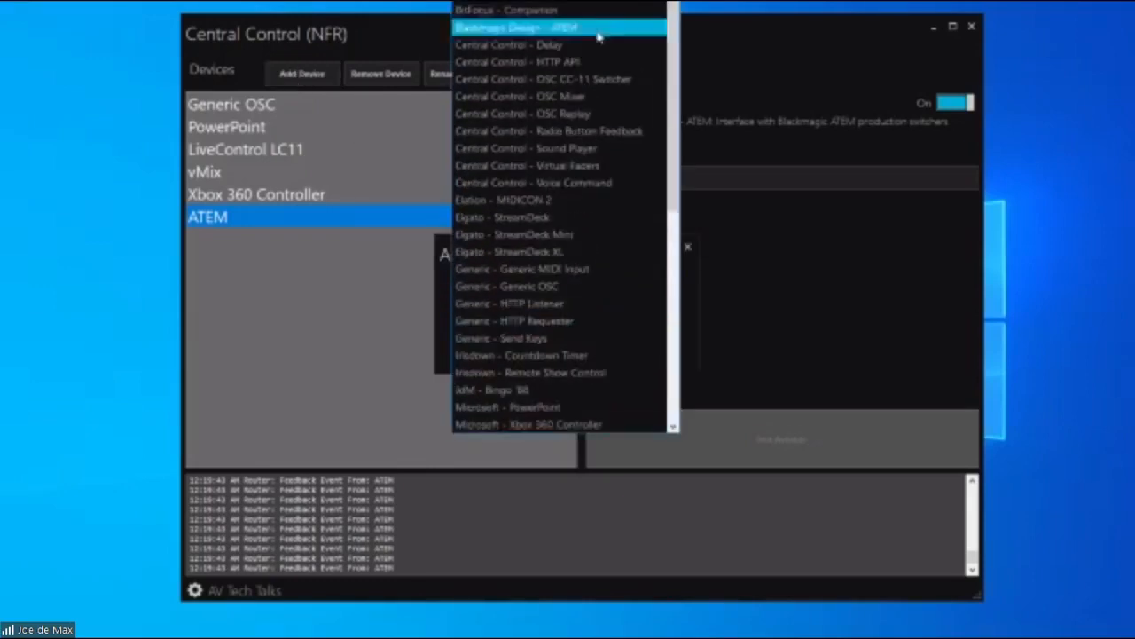
click(532, 11)
click(578, 355)
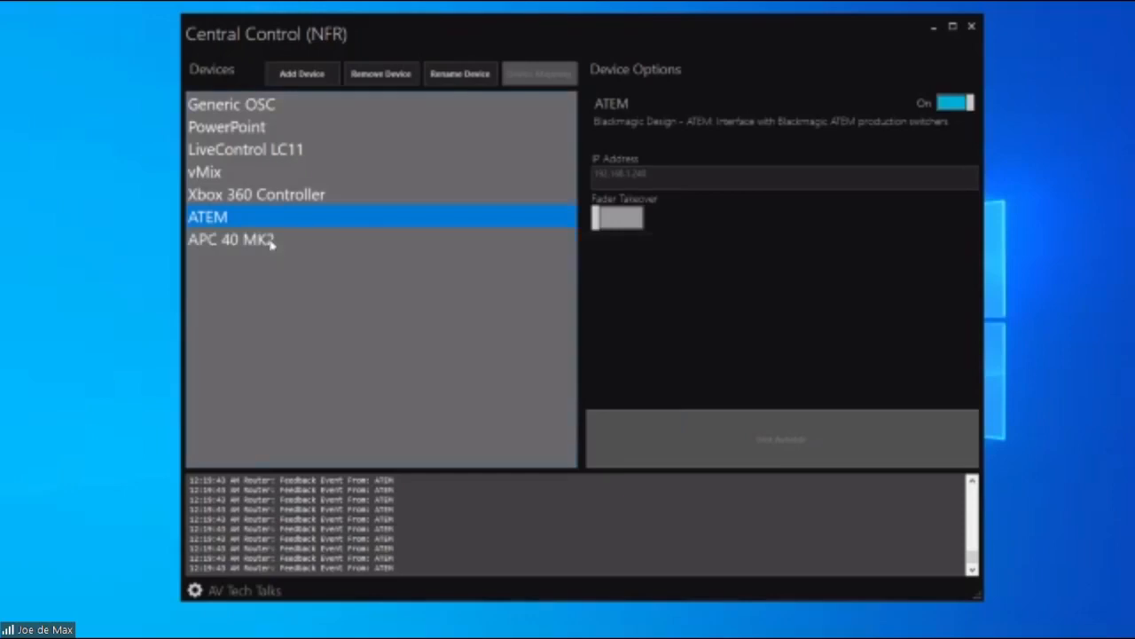
click(271, 242)
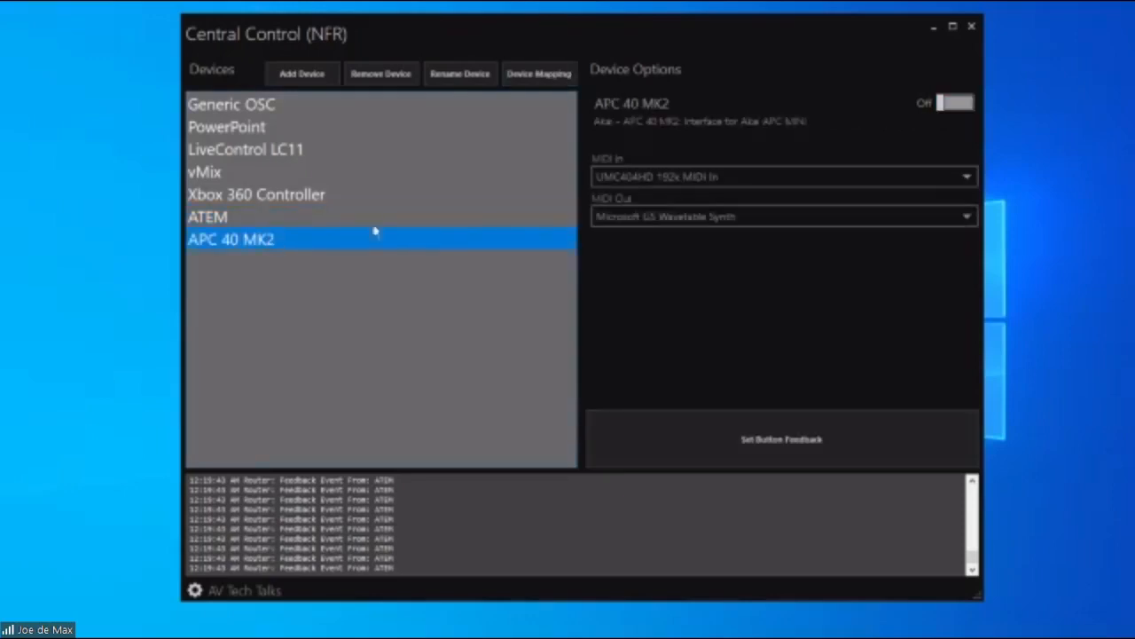
Step: Set both MIDI In and MIDI Out of the APC 40 MK2 to APC40 mkII and turn the device on
click(664, 181)
click(660, 214)
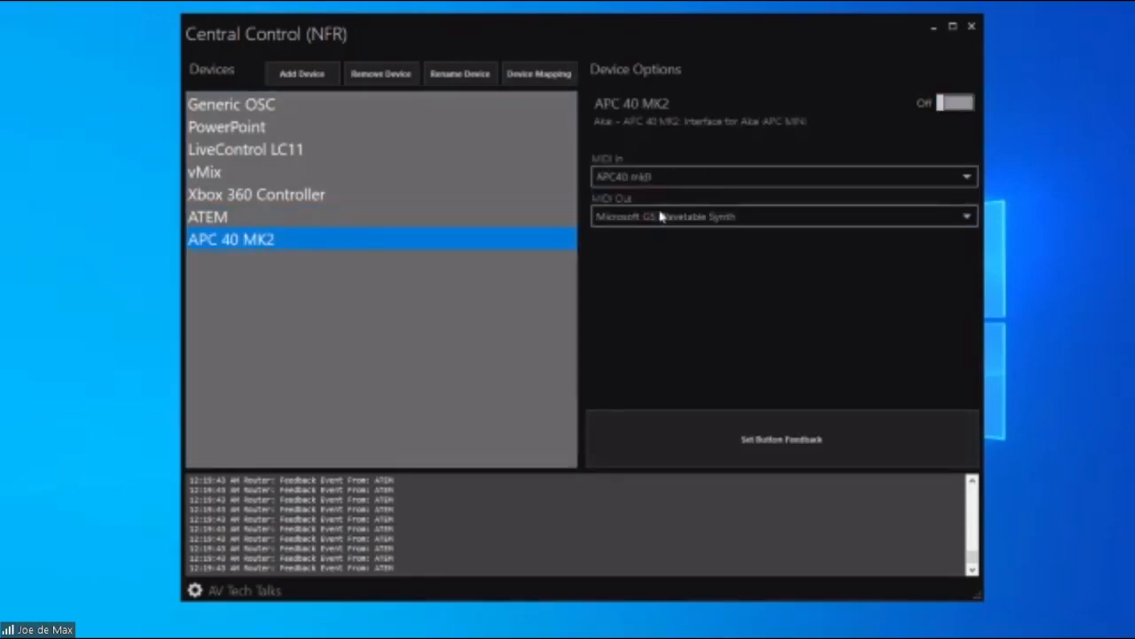
click(660, 216)
click(648, 274)
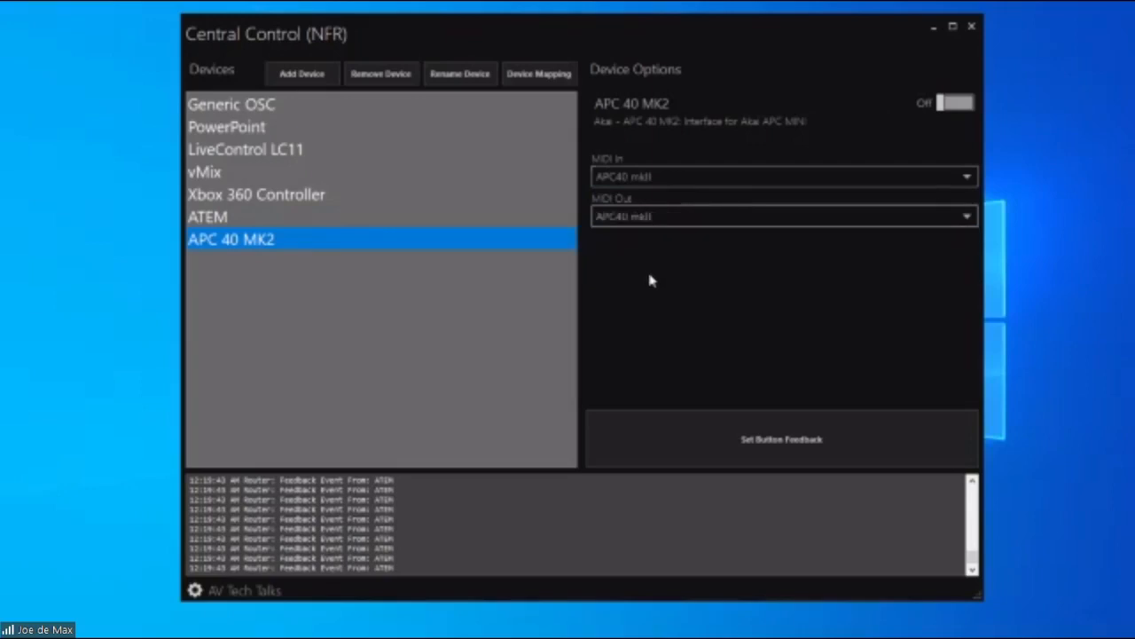
click(956, 105)
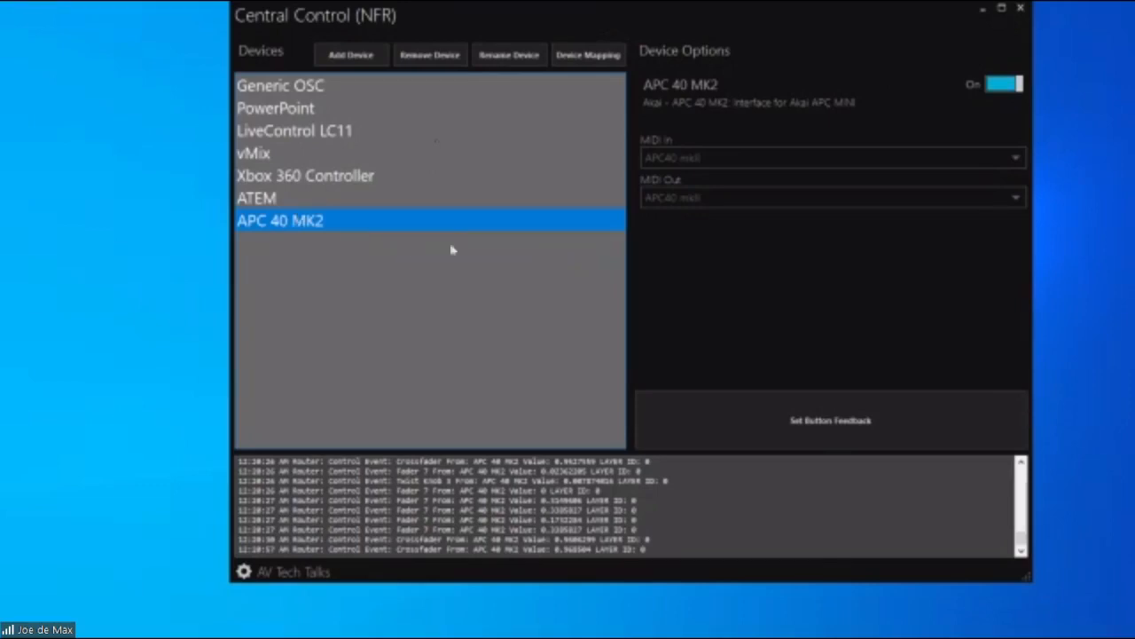
Step: Open the APC 40 MK2's device mapping and examine its Buttons, Faders and Encoders control lists
click(588, 55)
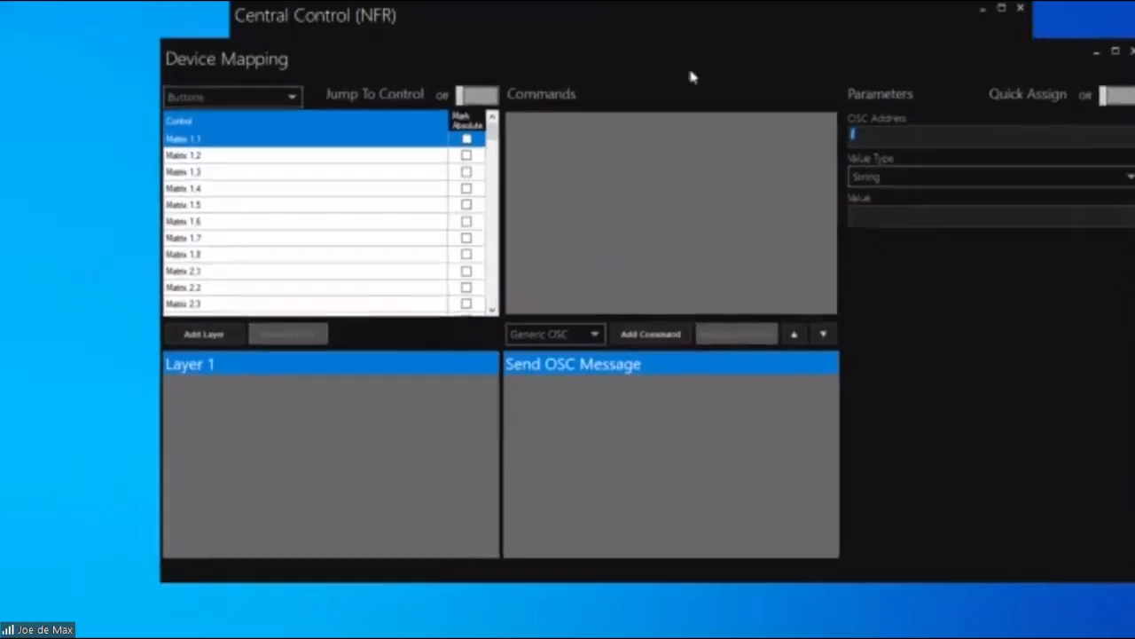
click(215, 110)
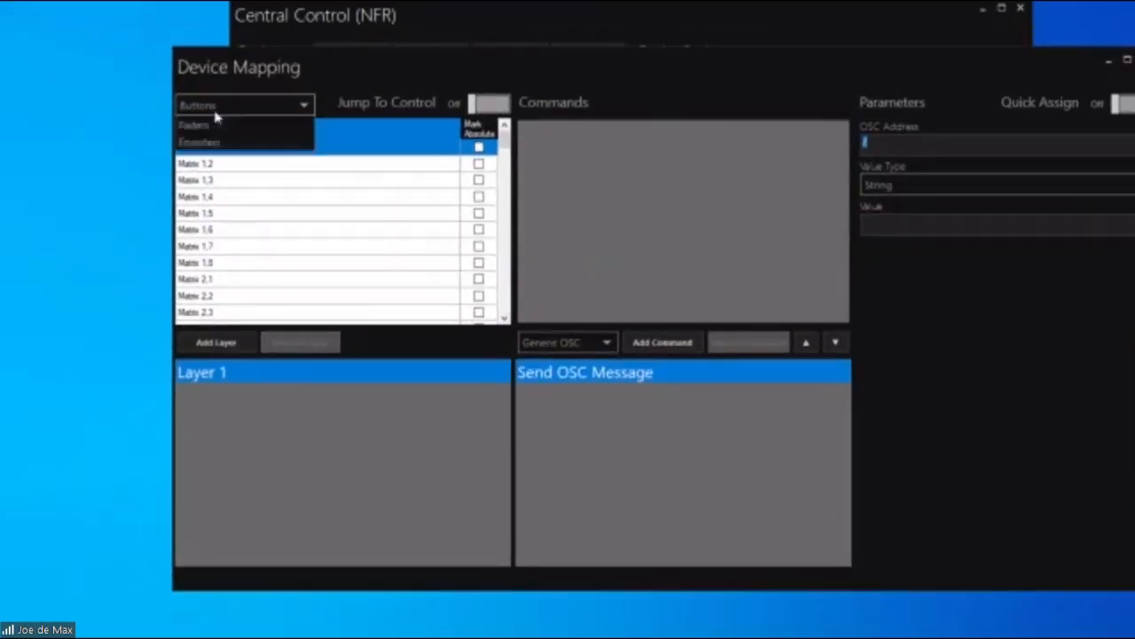
click(233, 125)
click(234, 112)
click(236, 141)
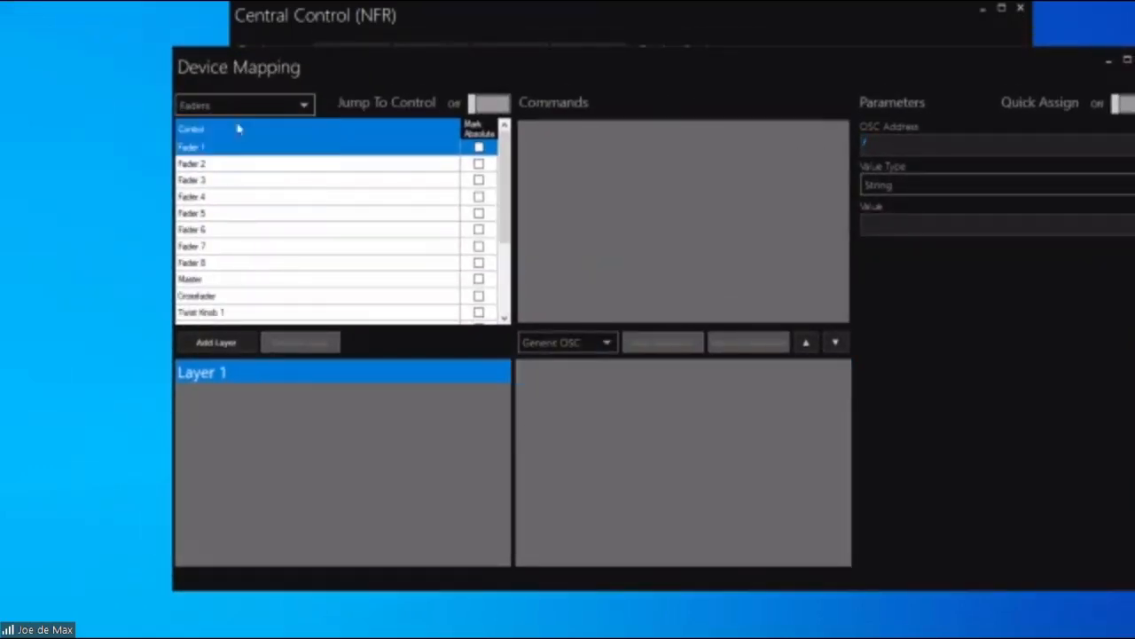
click(241, 110)
click(234, 160)
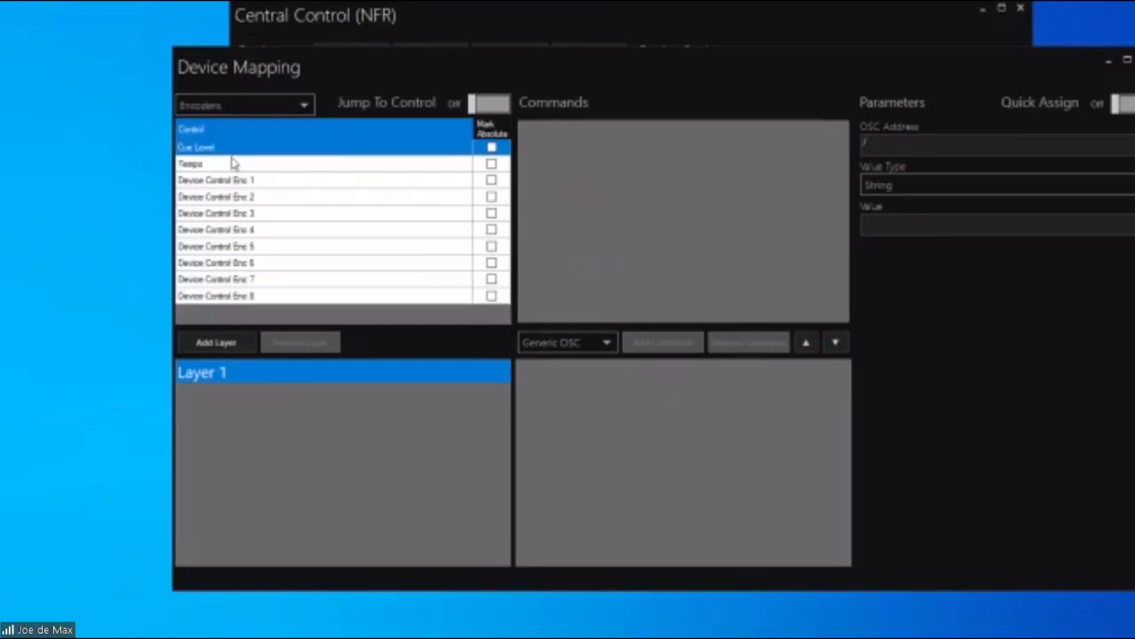
click(252, 110)
click(249, 125)
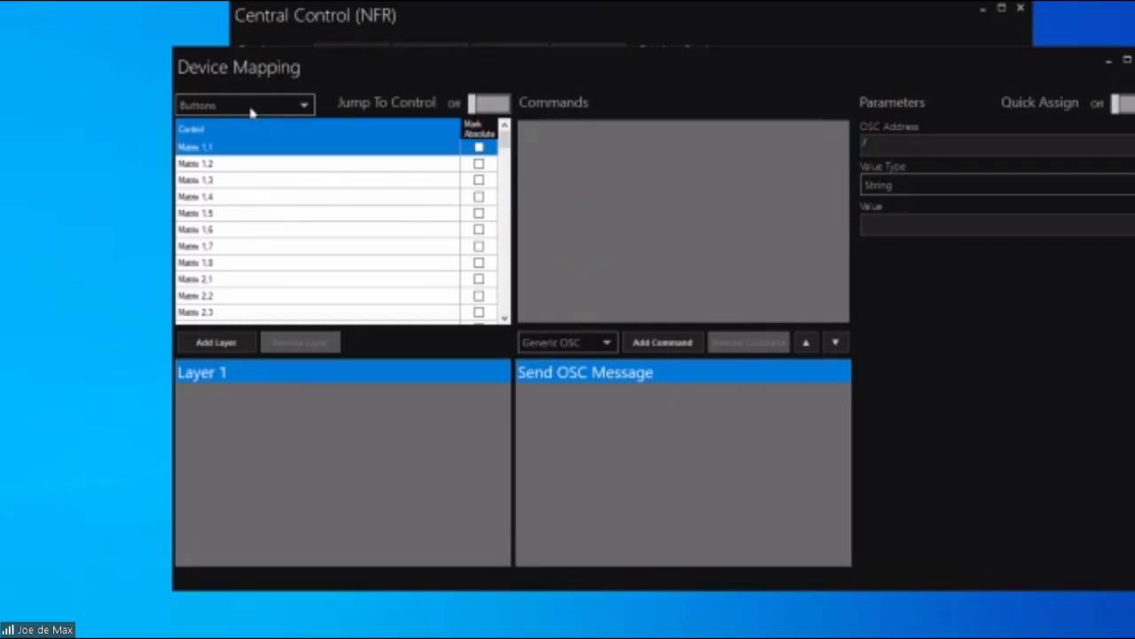
Step: Keep the Buttons list displayed in the APC 40 MK2 mapping and turn on Jump To Control
click(252, 110)
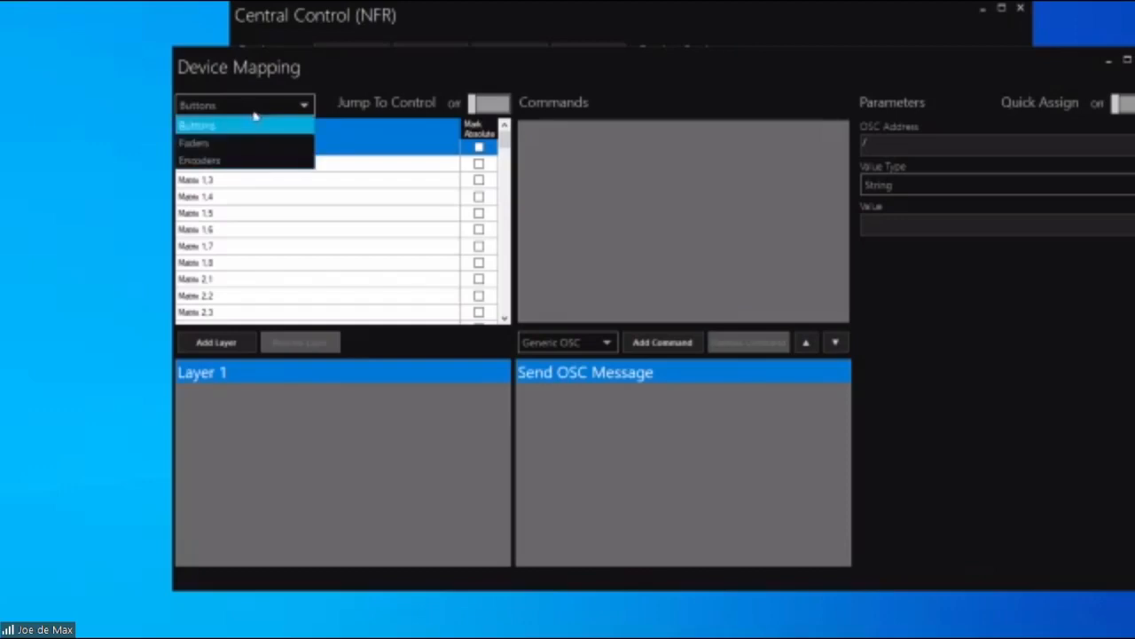
click(255, 121)
click(491, 102)
drag(496, 81, 455, 65)
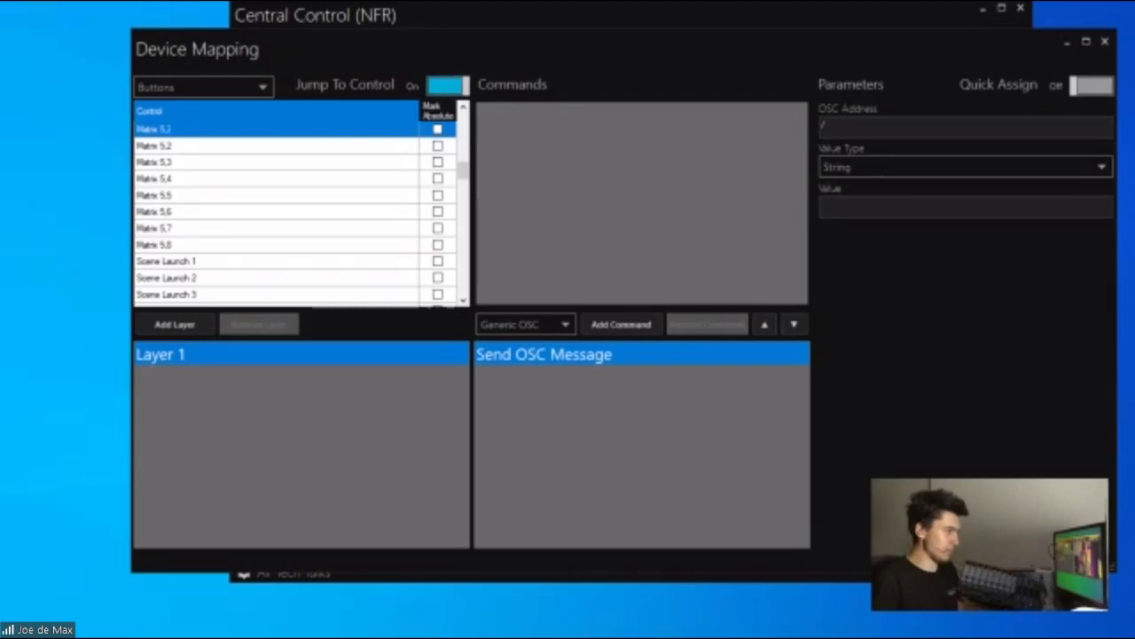
Step: Choose the ATEM Set Preview Row command with Camera 1 as input for Matrix 5,1 and turn on Quick Assign
click(540, 324)
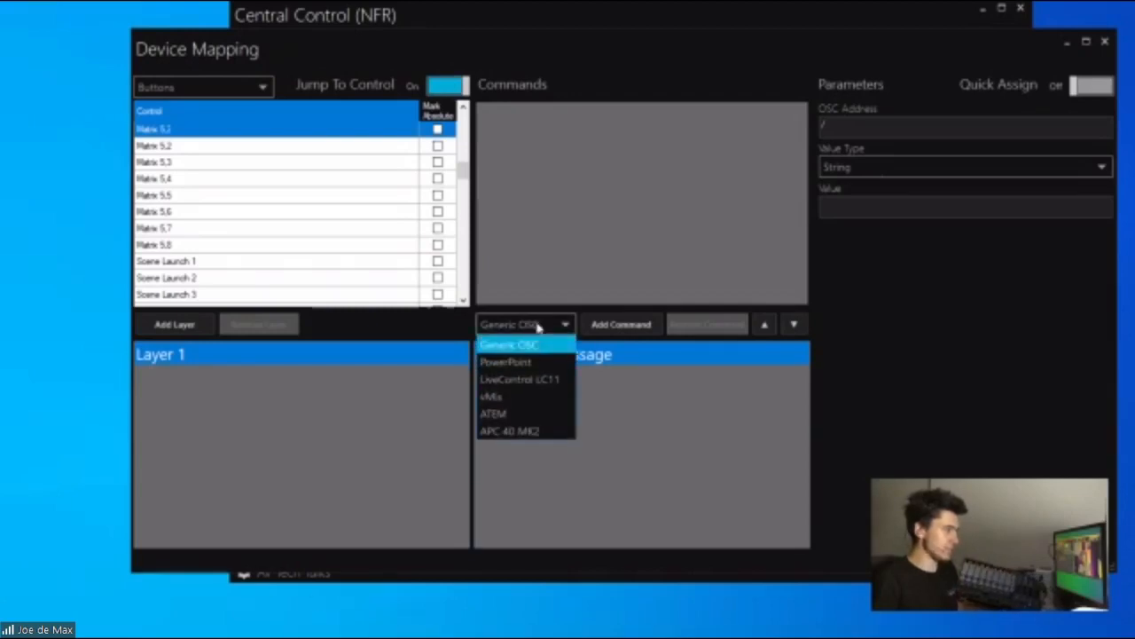
click(525, 413)
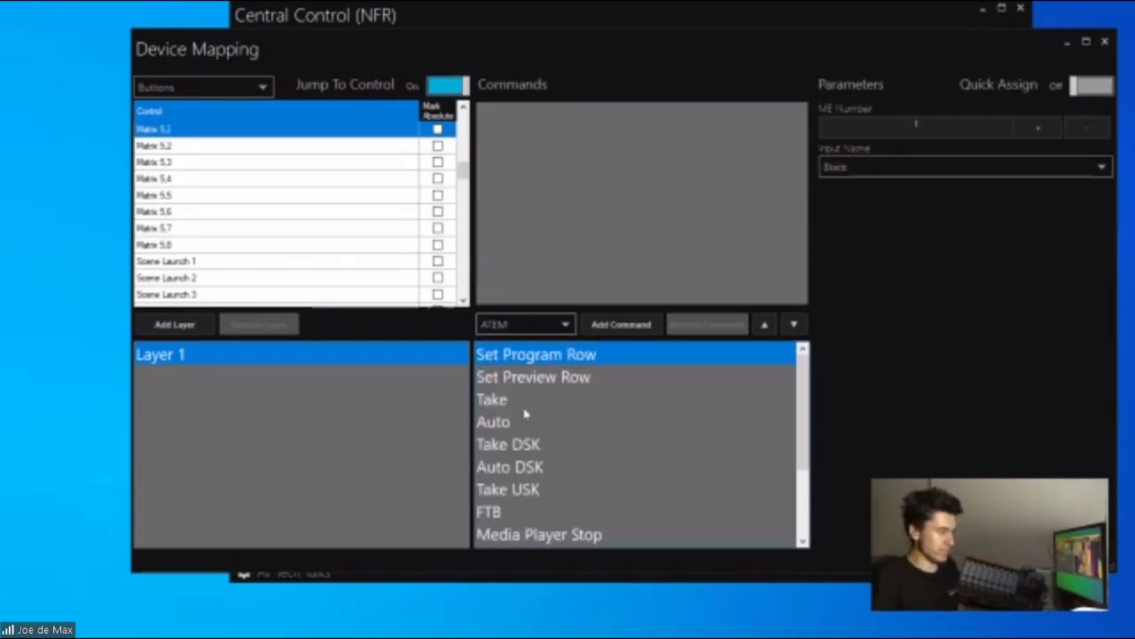
click(548, 379)
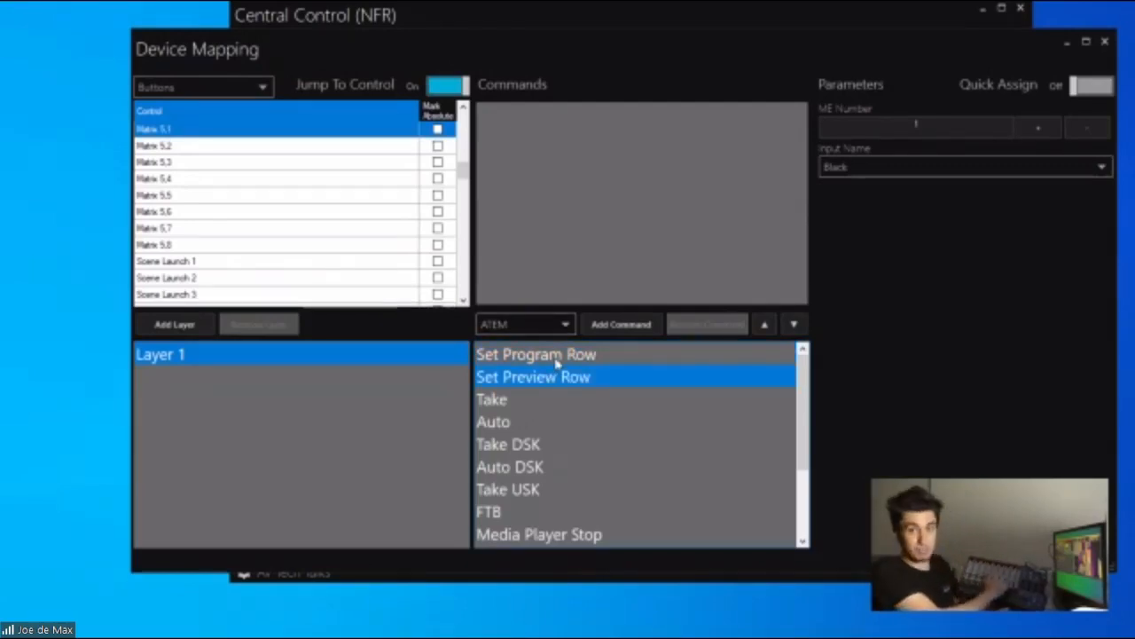
click(859, 168)
click(856, 208)
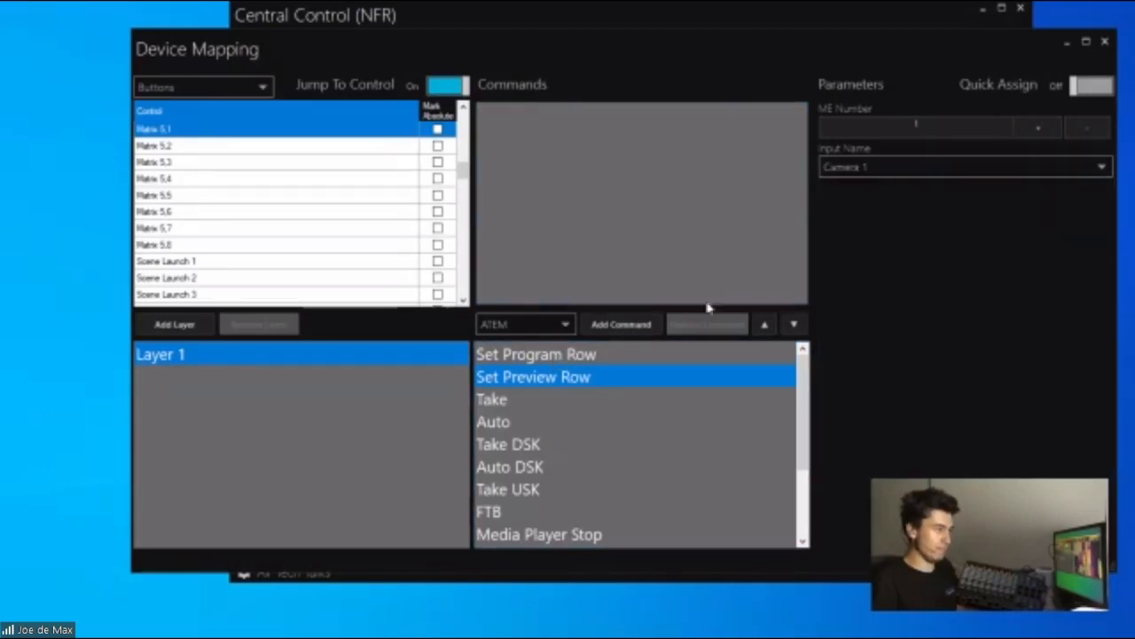
drag(893, 83, 836, 69)
click(1029, 72)
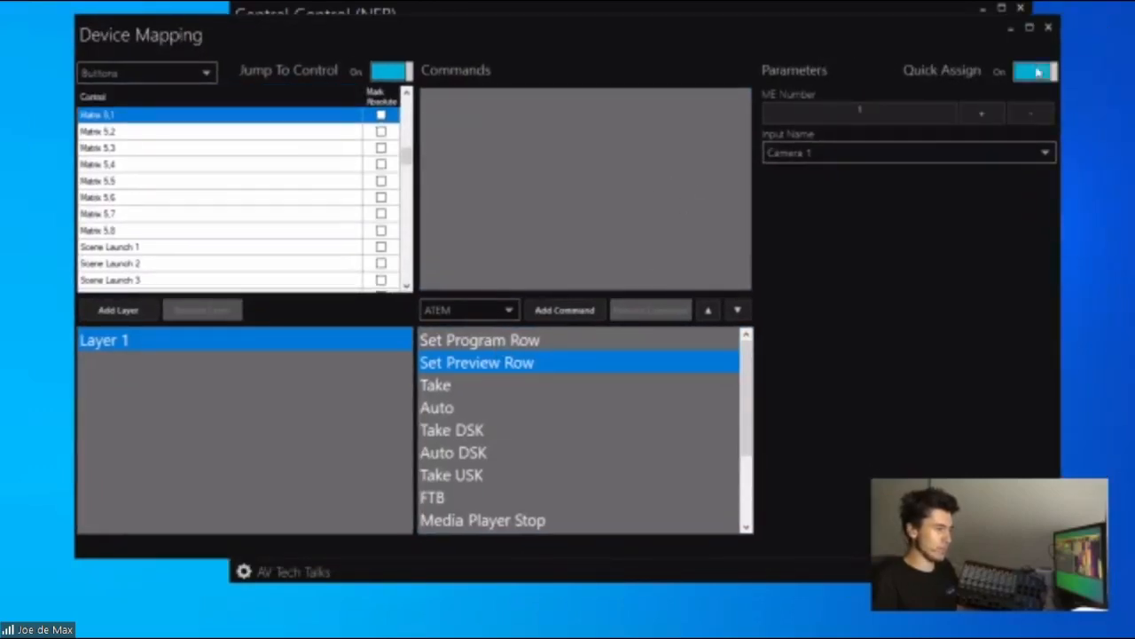
Step: Quick-assign the ATEM Set Preview Row command to buttons Matrix 5,1 through Matrix 5,8, starting from Camera 1
click(566, 312)
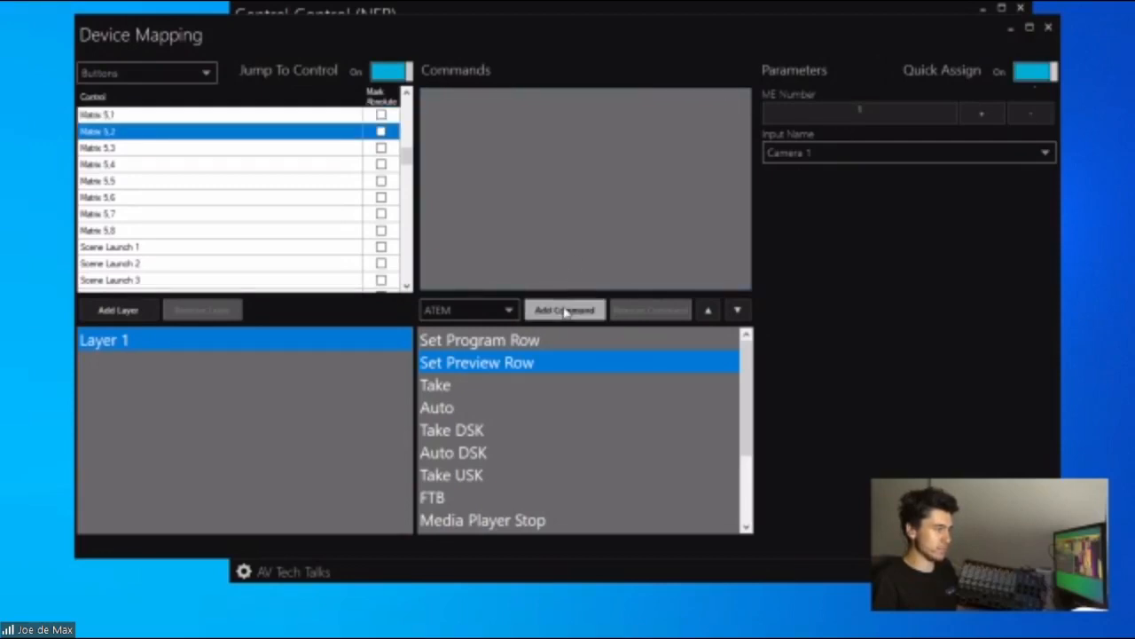
click(566, 313)
click(566, 313)
click(567, 316)
click(568, 318)
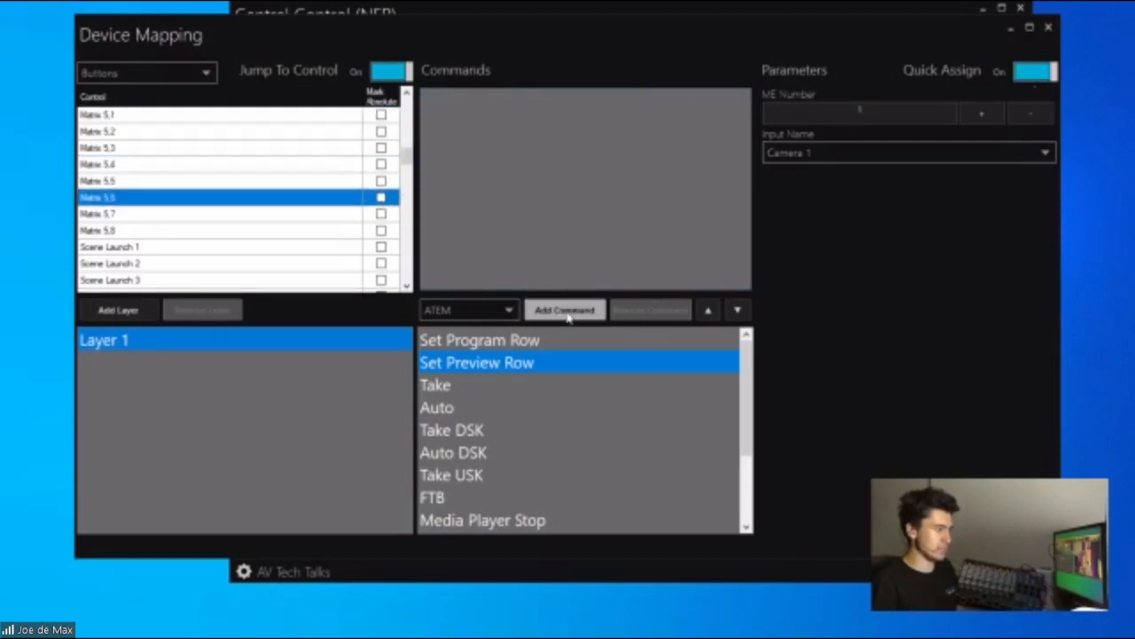
click(568, 316)
click(569, 315)
click(569, 315)
Step: Check the command and input name assigned to several buttons in the Matrix 5 row
click(253, 217)
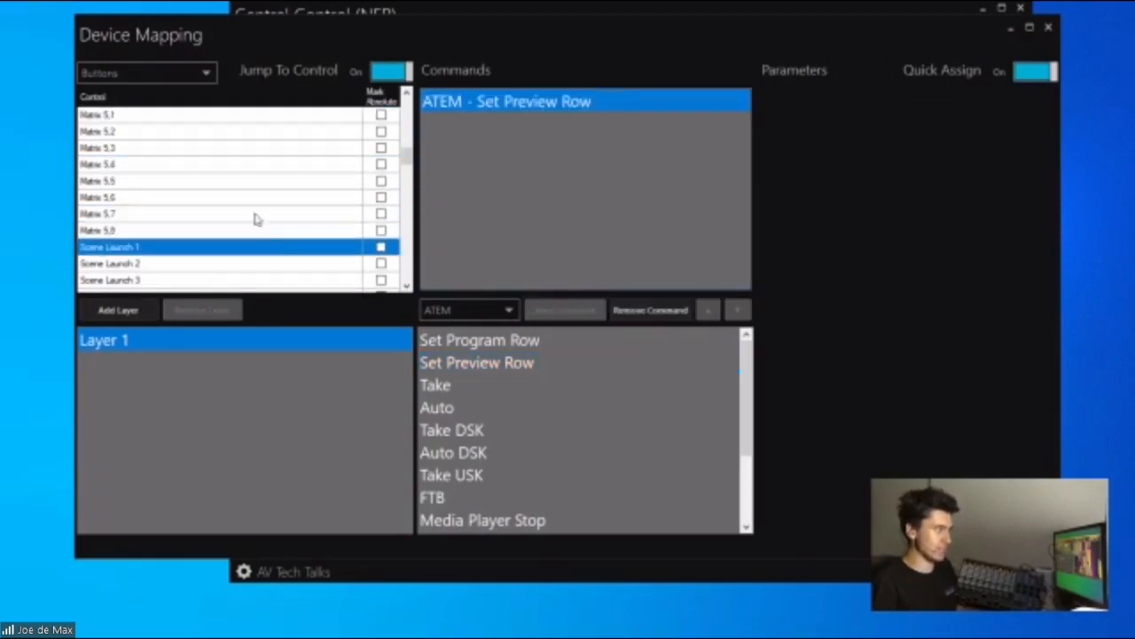
click(249, 197)
click(249, 165)
click(249, 115)
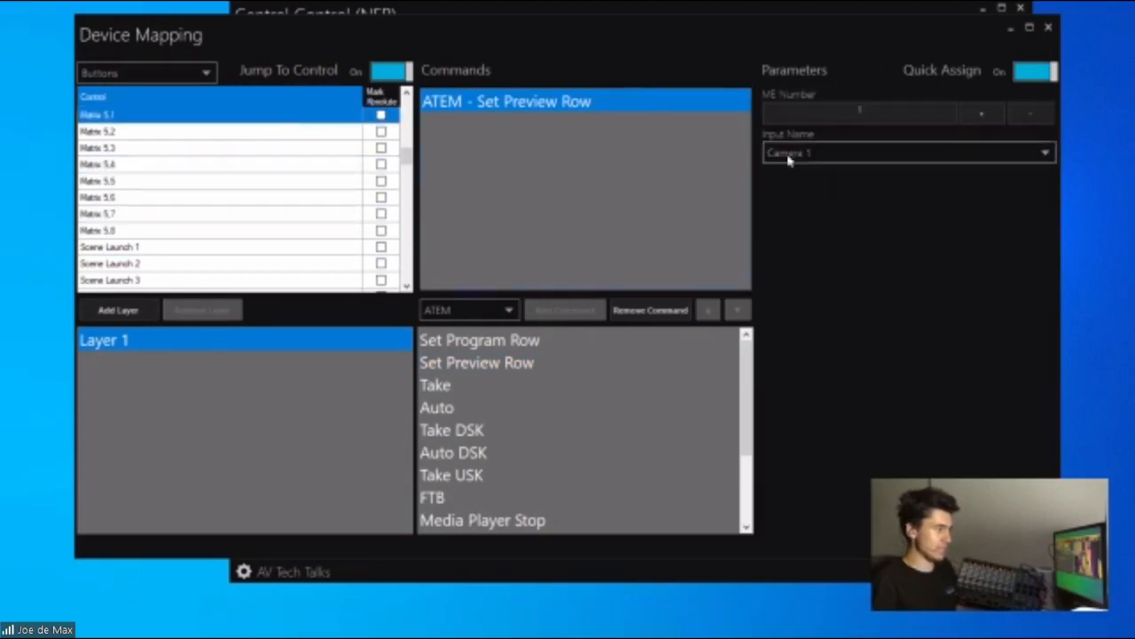
click(249, 133)
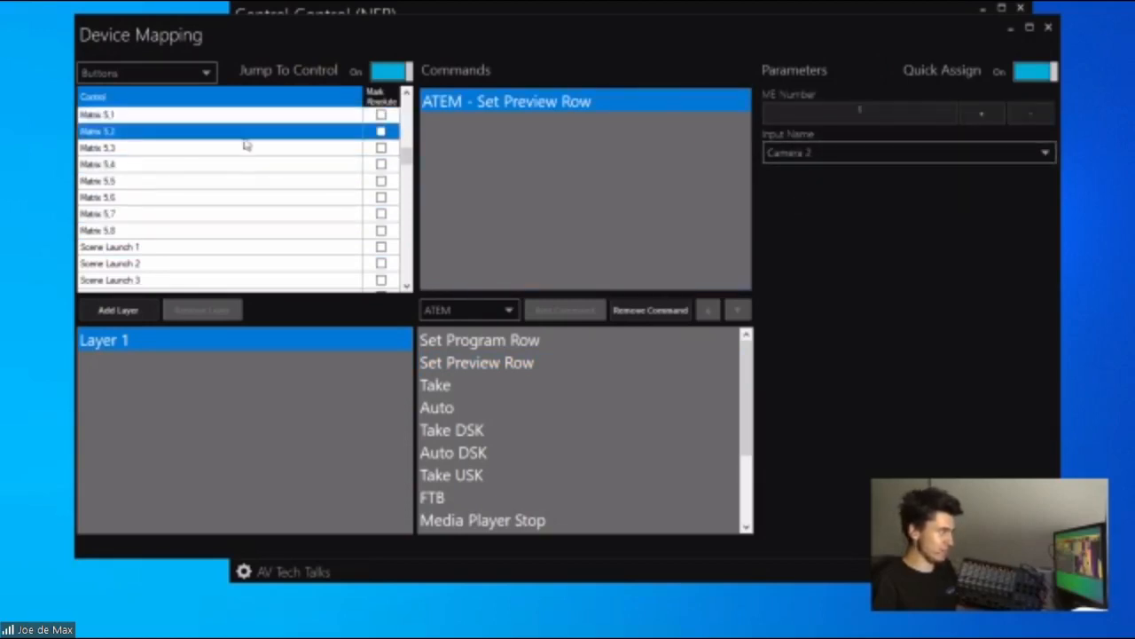
click(238, 182)
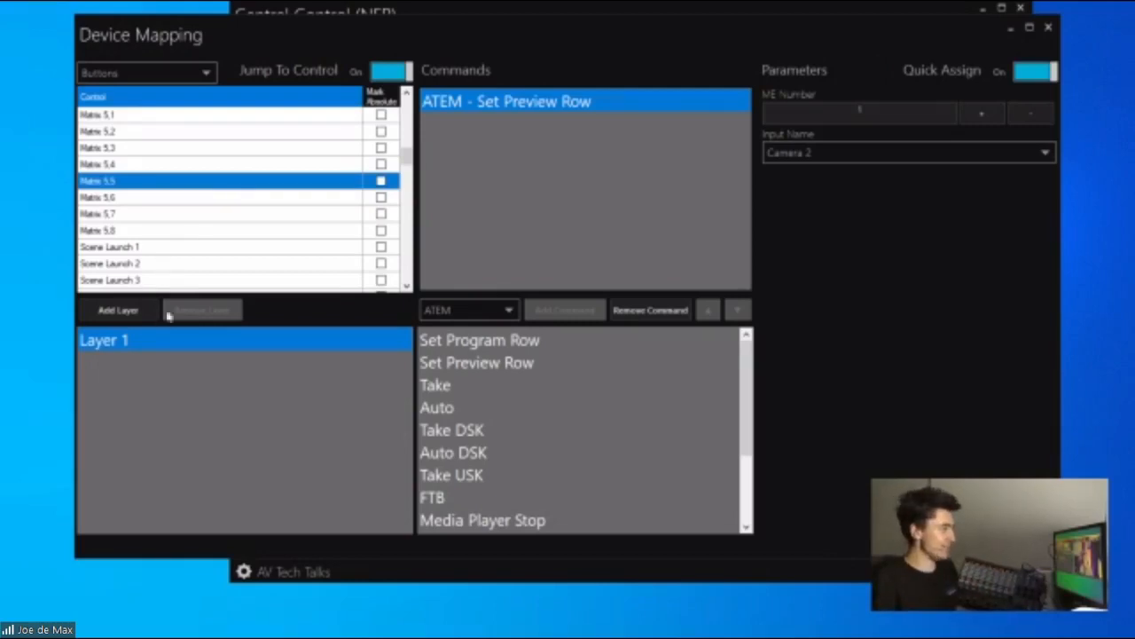
Step: Turn off Quick Assign and add the ATEM Set Program Row command with Camera 1 to Matrix 4,1
scroll(311, 183, up, 2)
scroll(195, 172, up, 1)
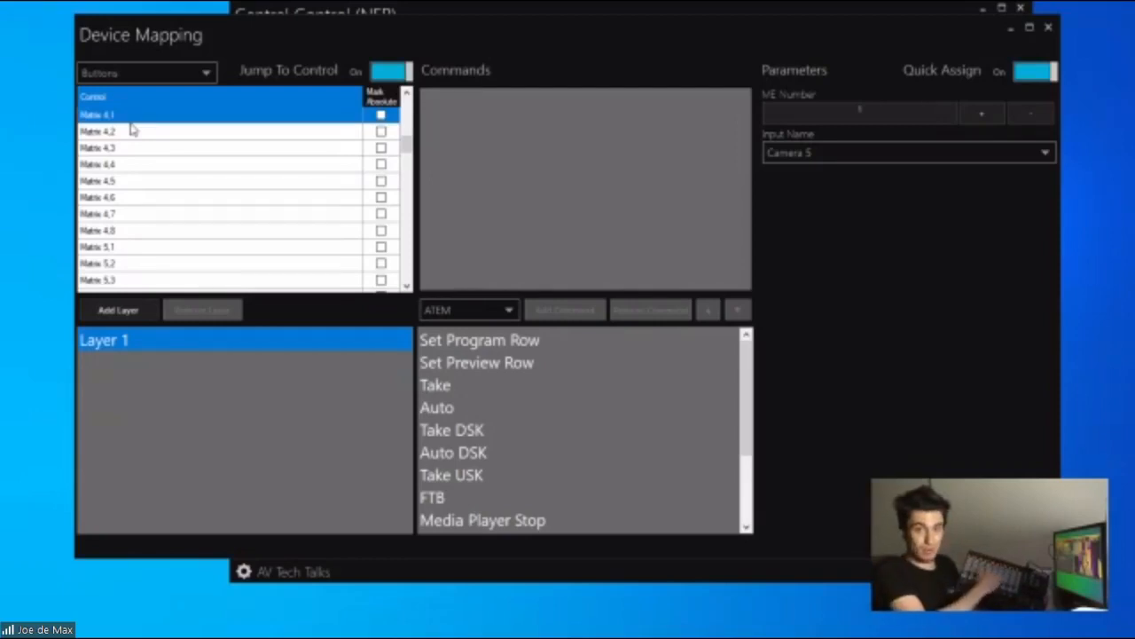
click(545, 349)
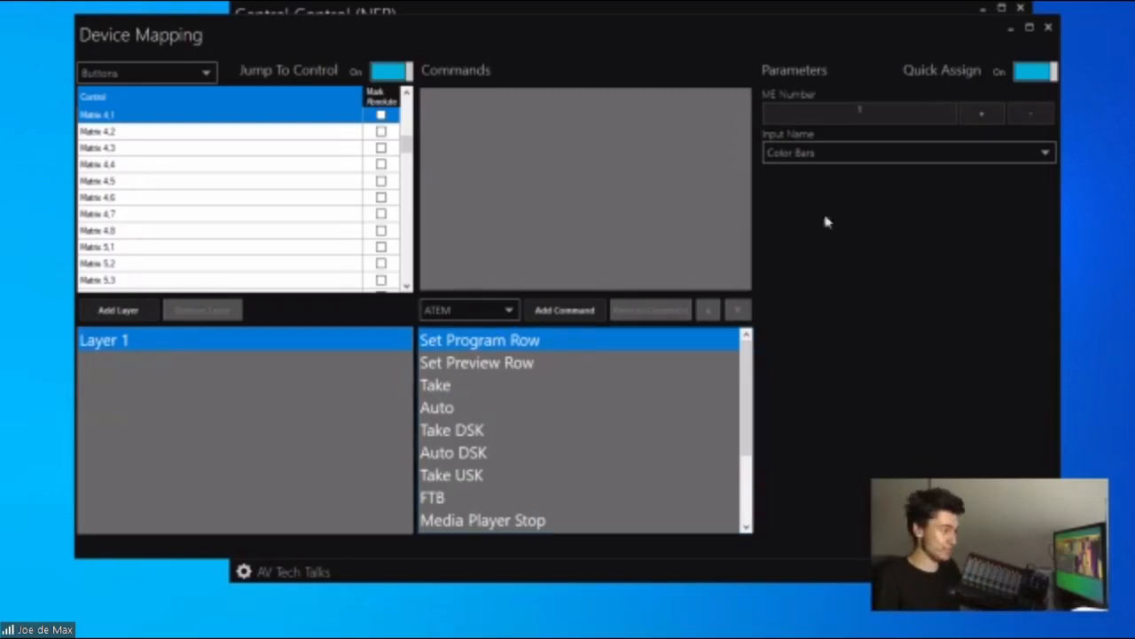
click(866, 155)
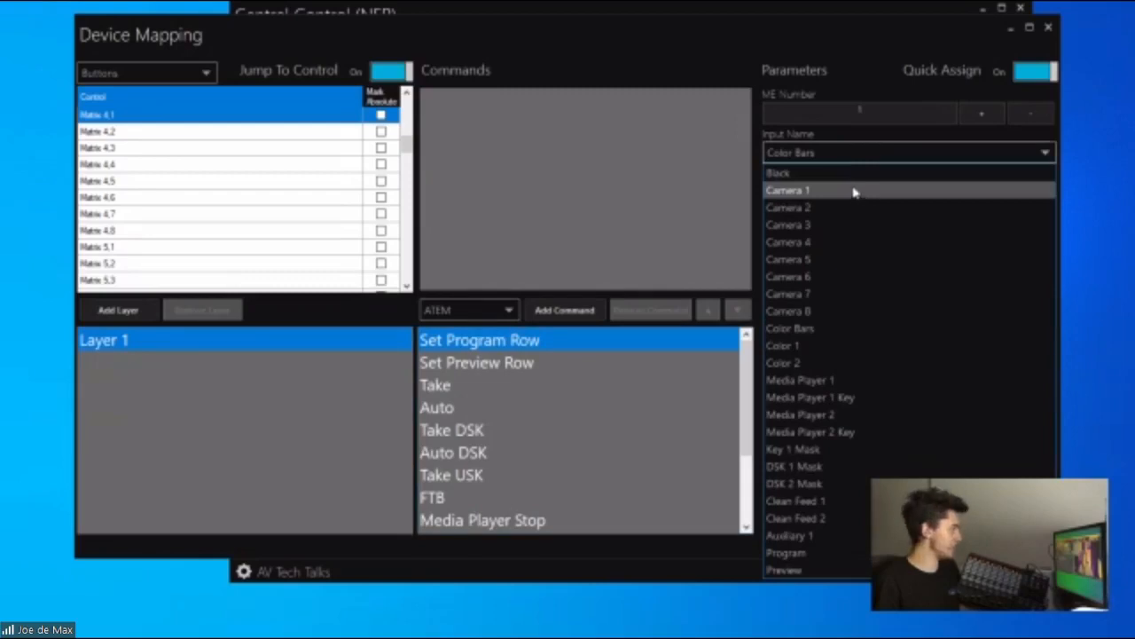
click(854, 192)
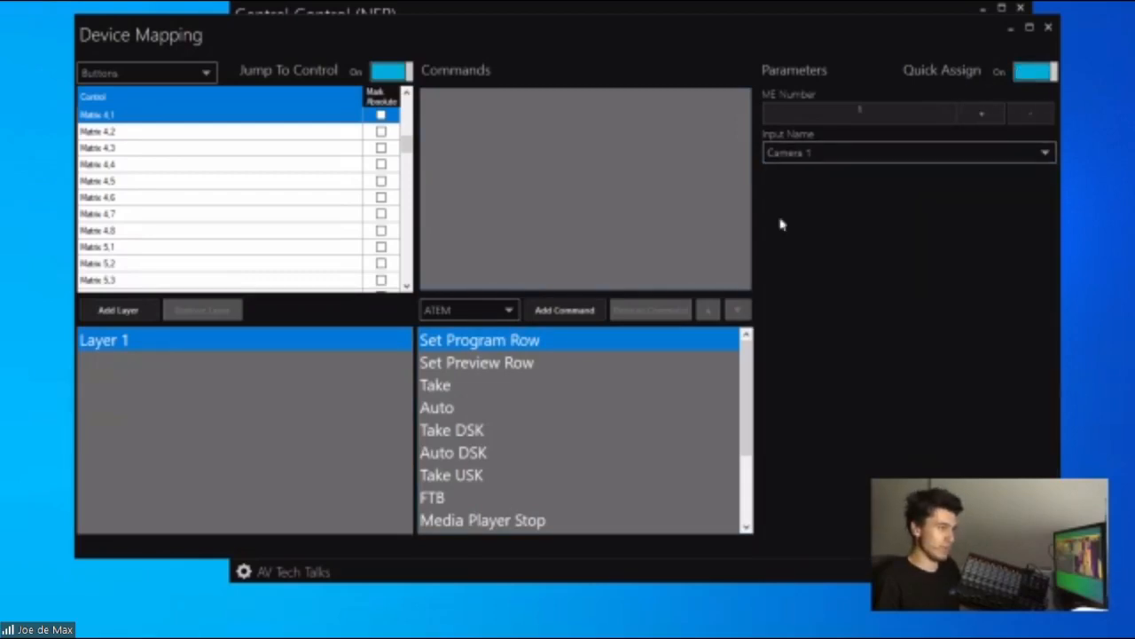
click(1034, 75)
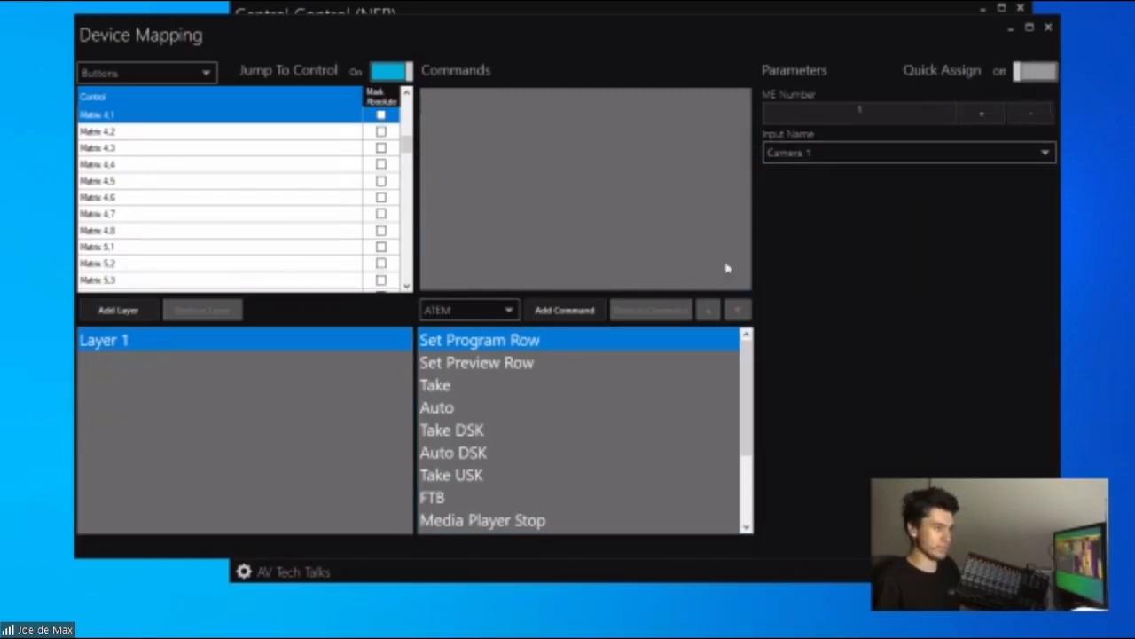
click(575, 317)
Step: Add the Set Program Row command to Matrix 4,2 with Camera 2 and to Matrix 4,3 with Camera 3
click(157, 133)
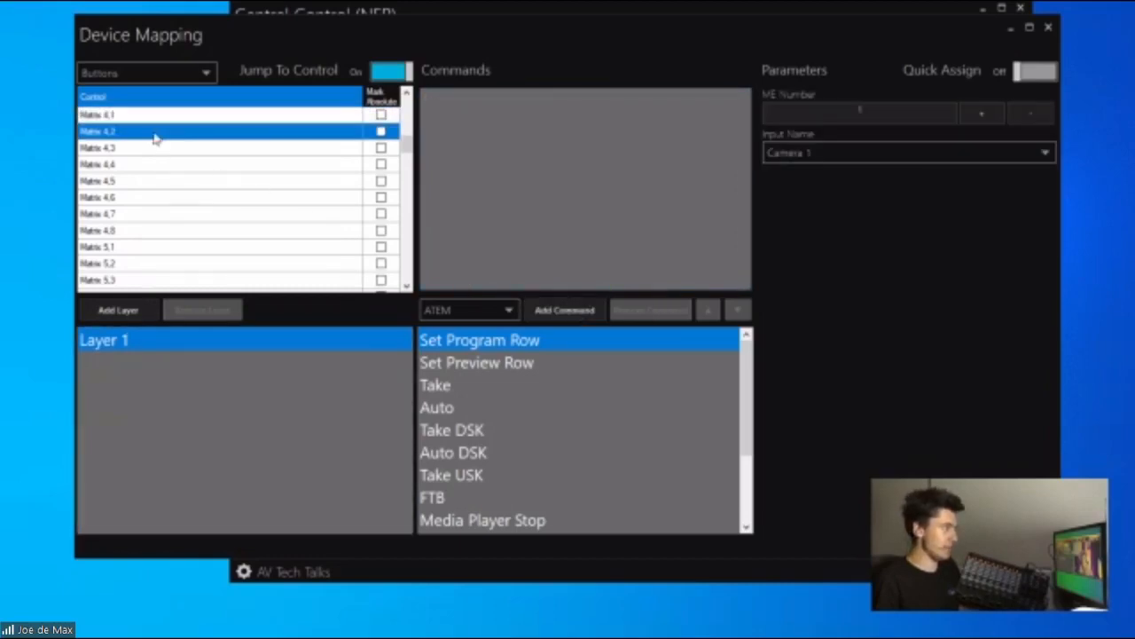
click(899, 155)
click(854, 208)
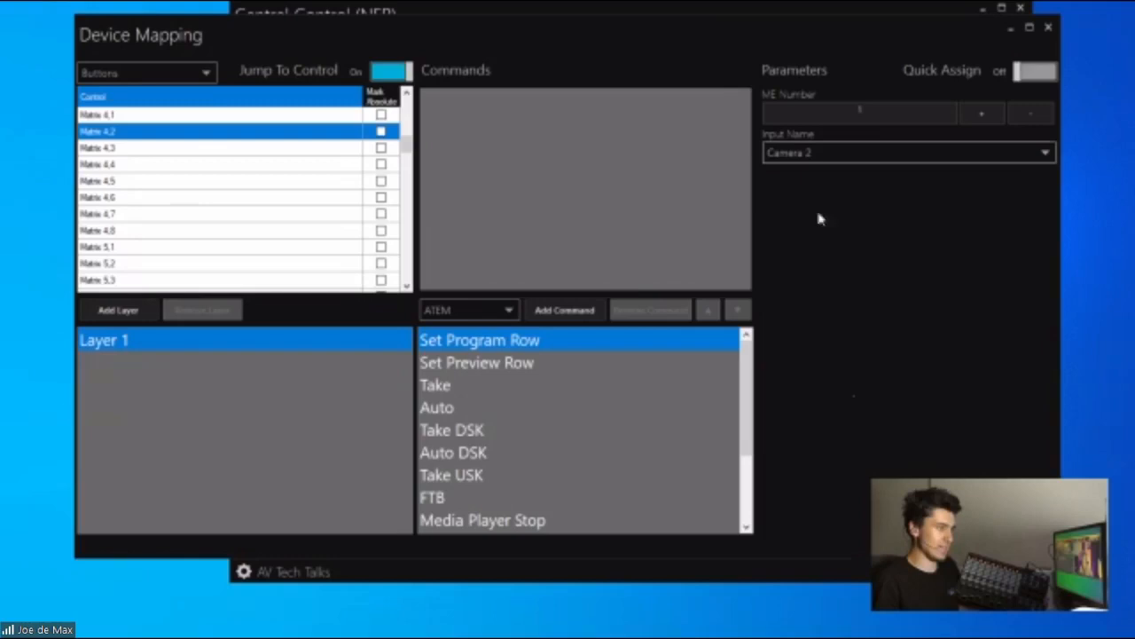
click(596, 312)
click(147, 148)
click(853, 154)
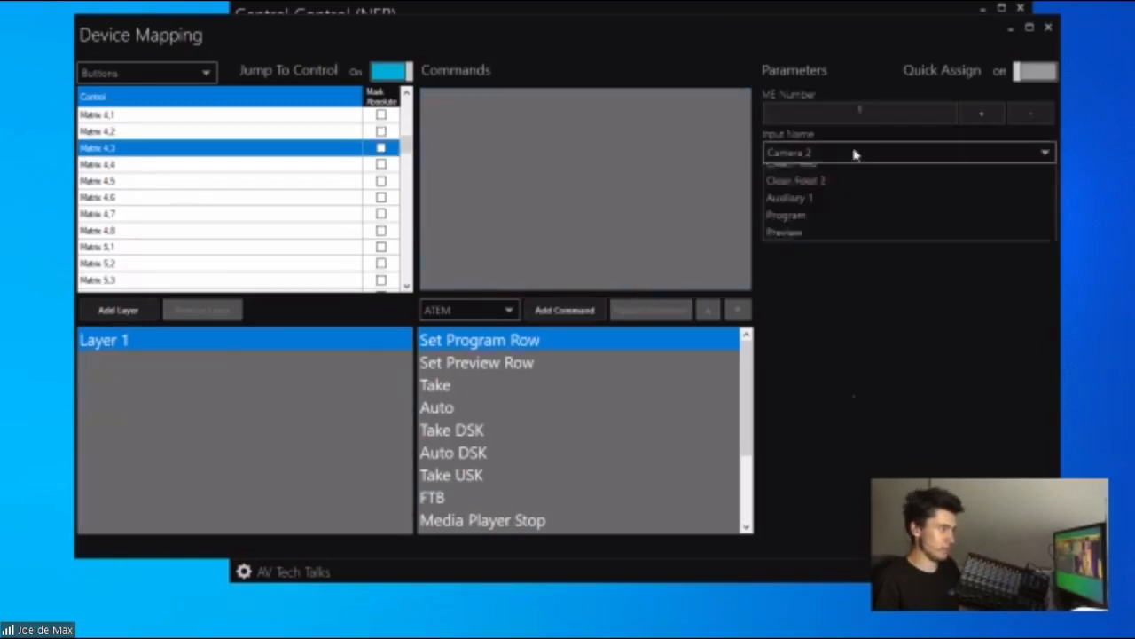
click(811, 223)
click(577, 312)
Step: Add the Set Program Row command to Matrix 4,4 with Camera 4 and to Matrix 4,5 with Camera 5
click(133, 166)
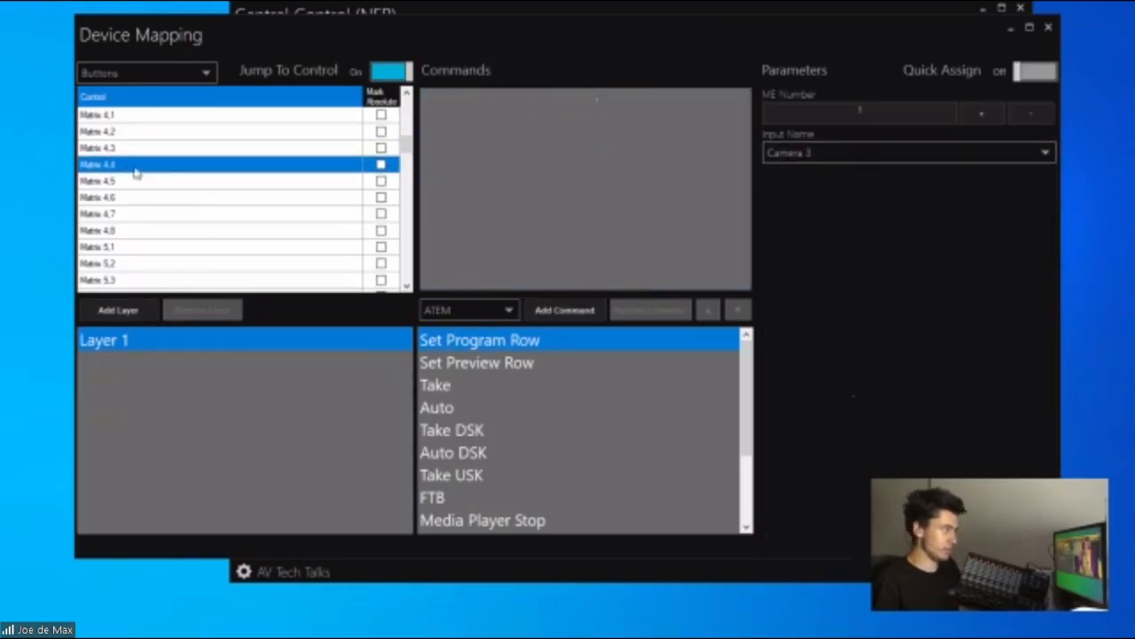
click(796, 152)
click(796, 237)
click(566, 311)
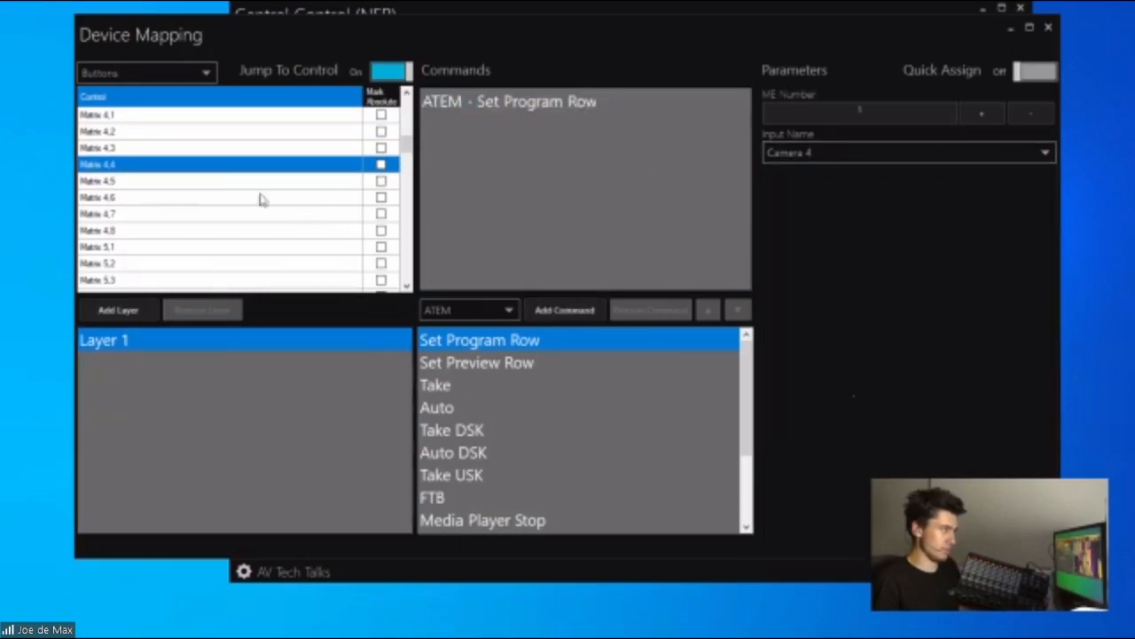
click(213, 196)
click(221, 181)
click(781, 152)
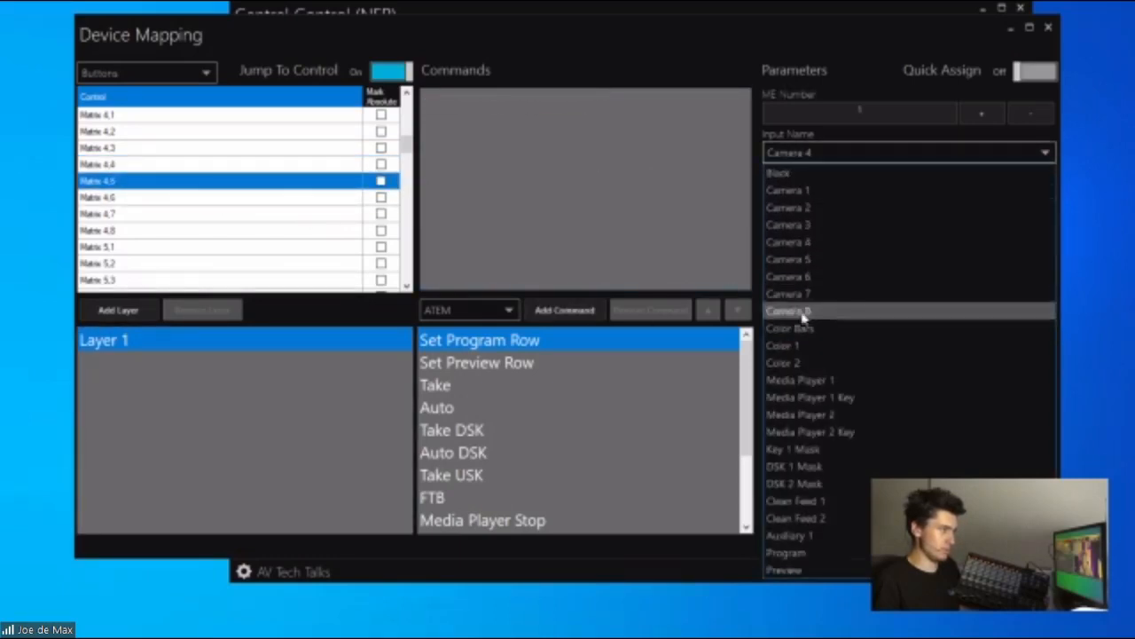
click(789, 259)
click(566, 310)
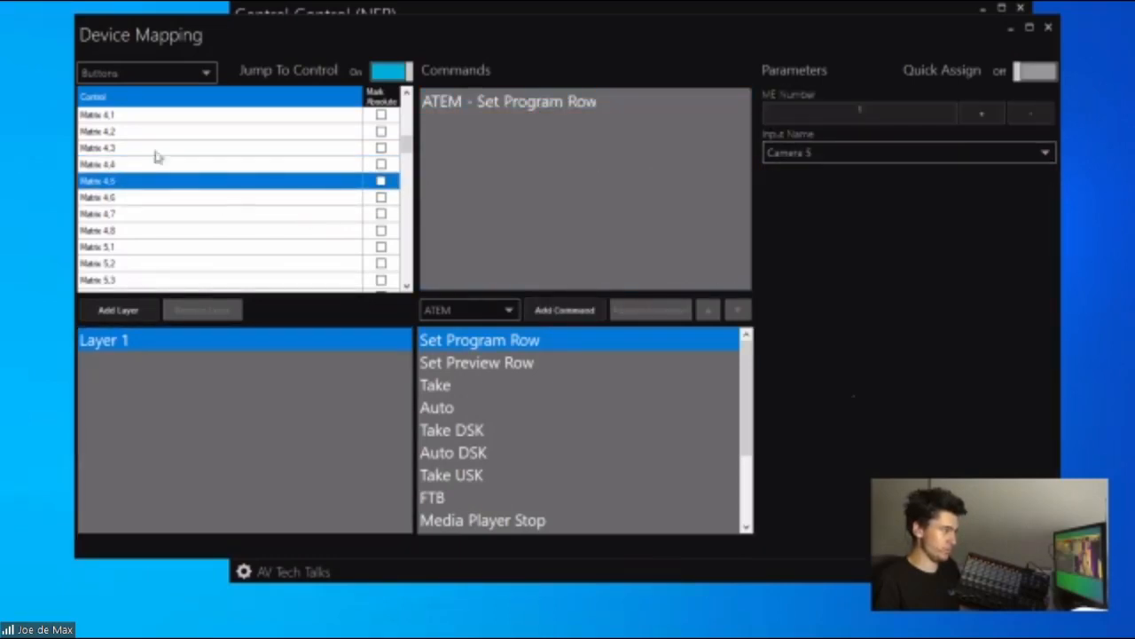
Step: Add the Set Program Row command to Matrix 4,6 with Camera 6 and to Matrix 4,7 with Camera 7
click(152, 197)
click(830, 153)
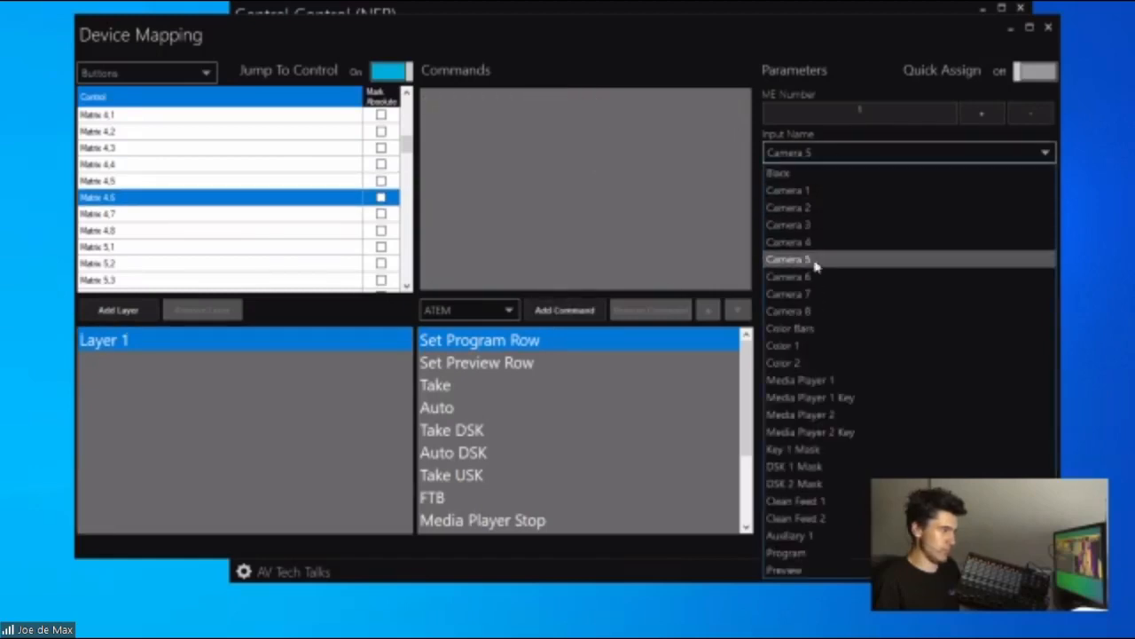
click(813, 276)
click(565, 311)
click(204, 217)
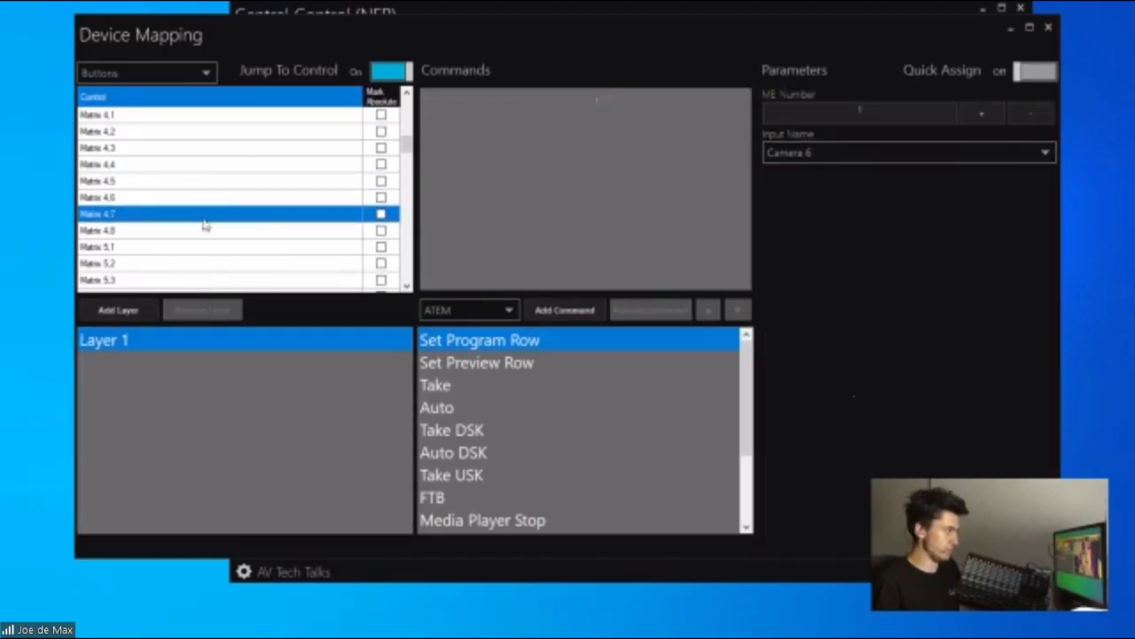
click(847, 153)
click(806, 294)
click(565, 310)
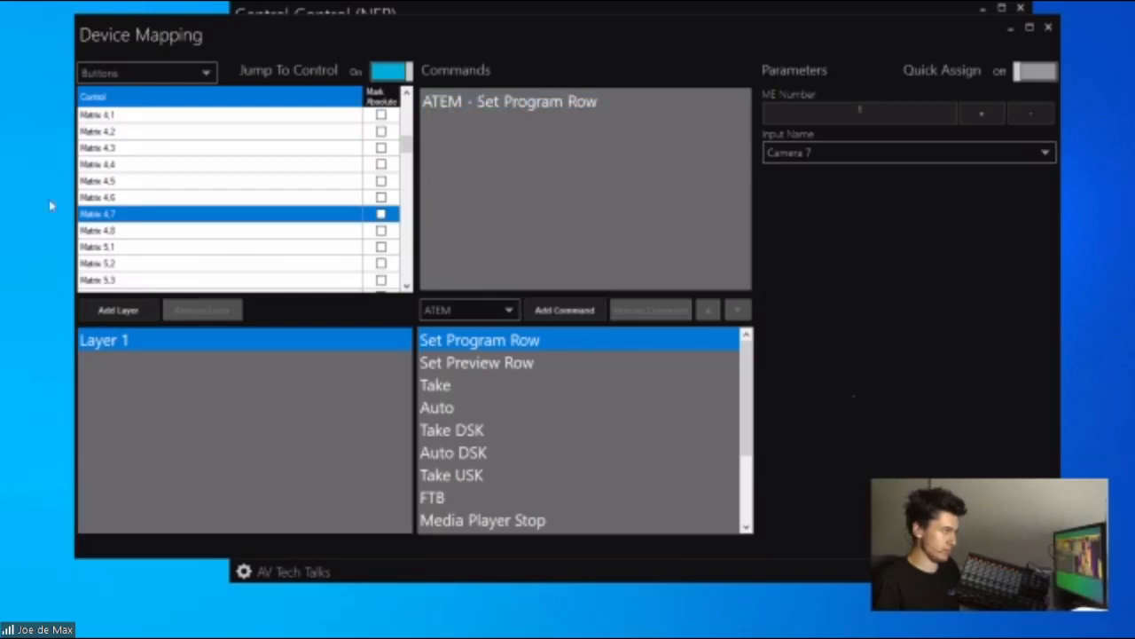
Step: Add the Set Program Row command to Matrix 4,8 with Camera 8 as the input
click(91, 230)
click(801, 153)
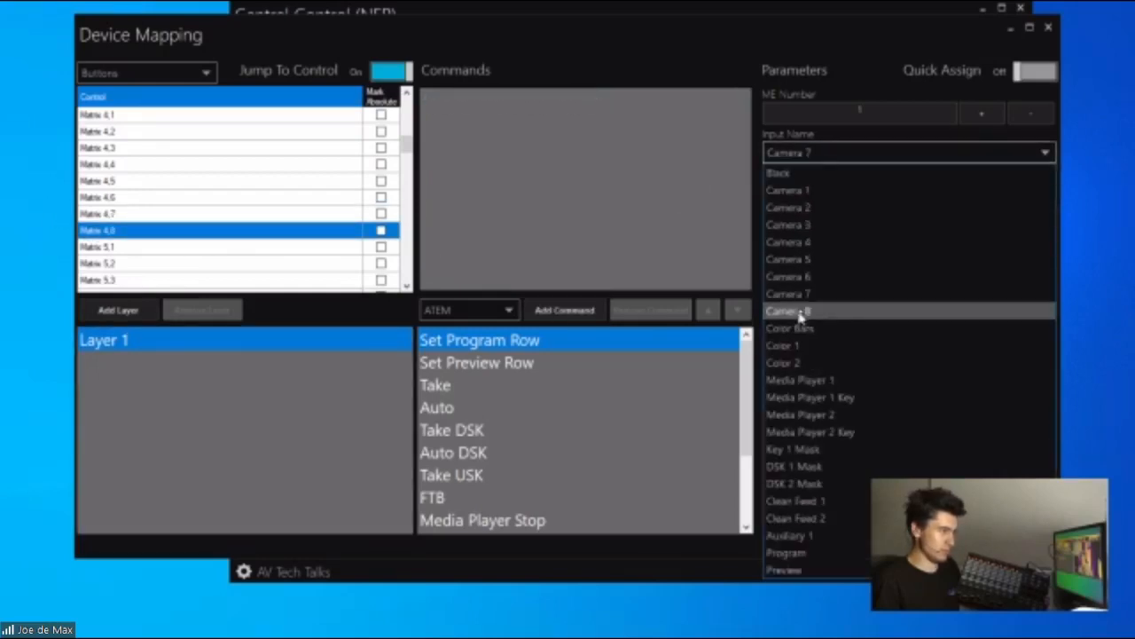
click(801, 310)
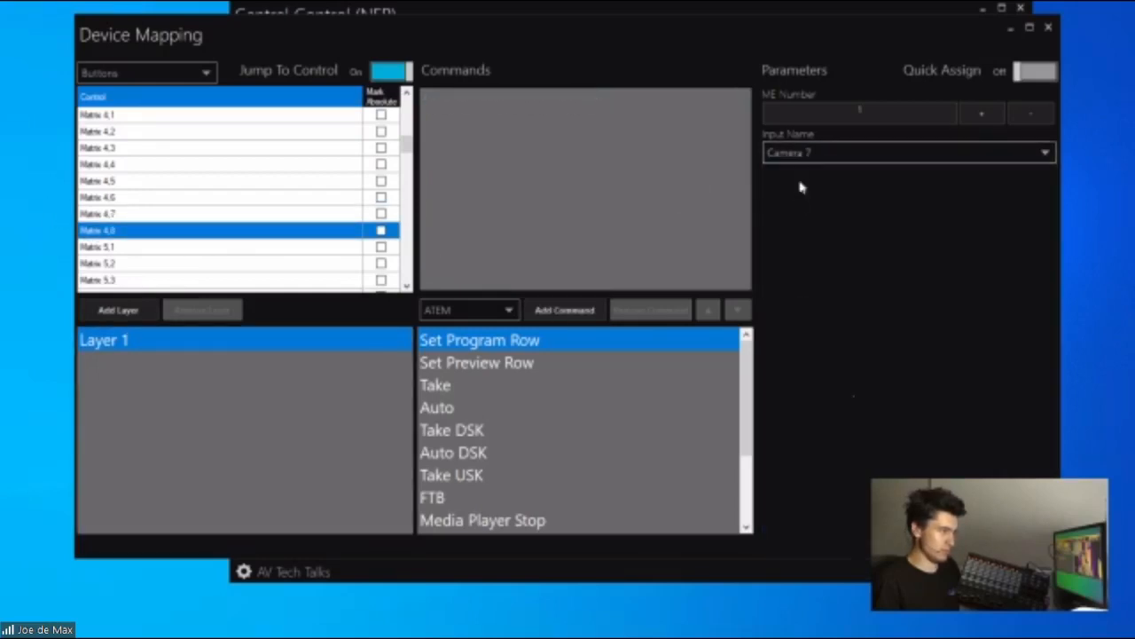
click(565, 311)
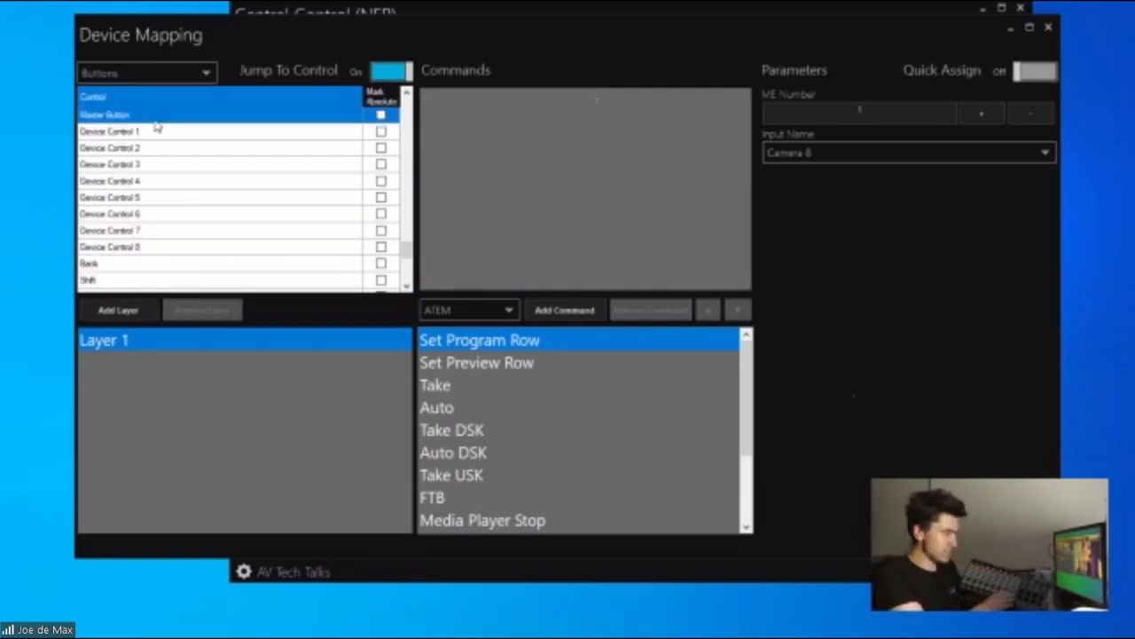
Step: Assign the ATEM Take command to Master Button and the ATEM Auto command to Scene Launch 5
click(425, 385)
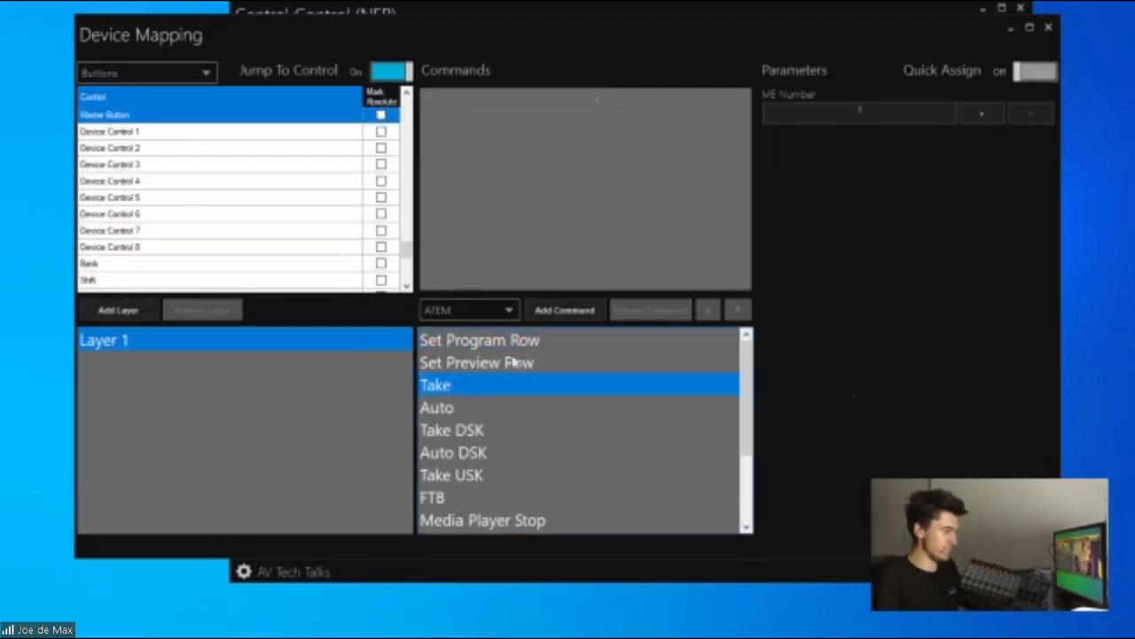
click(583, 310)
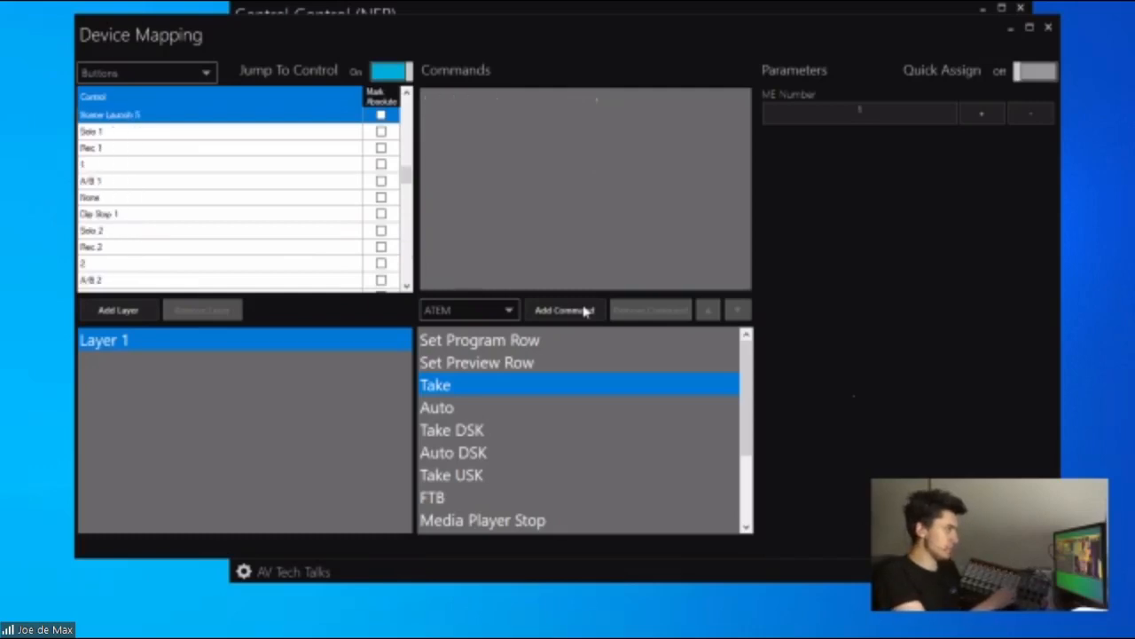
click(488, 409)
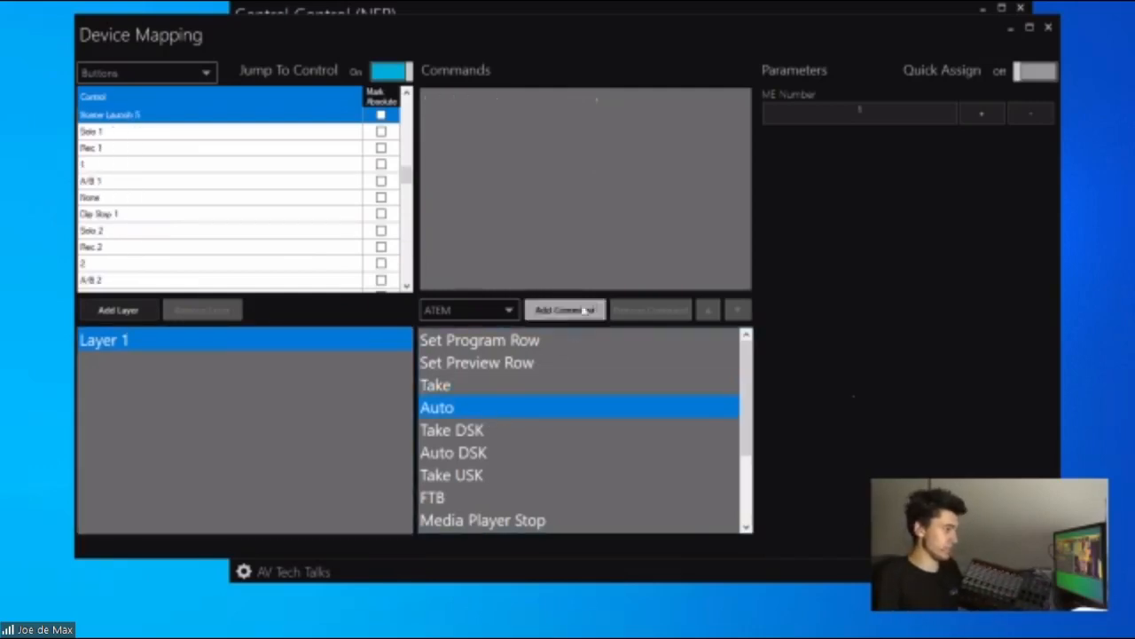
click(581, 309)
Step: Display the Faders controls and assign the ATEM Set T-Bar command to the Crossfader
drag(583, 60, 576, 92)
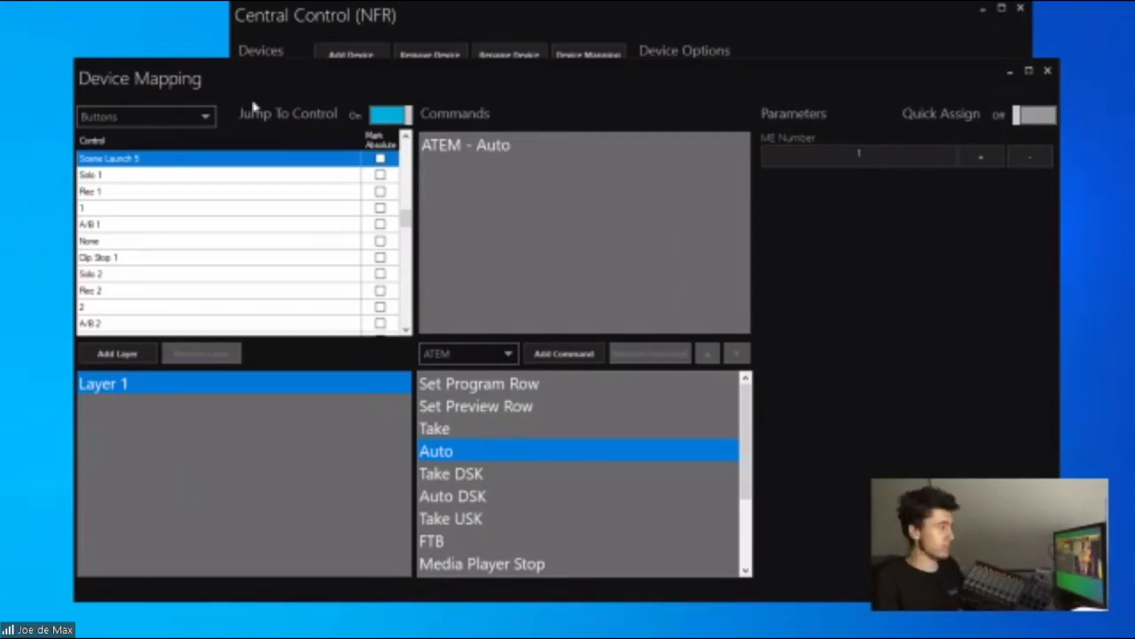
click(178, 117)
click(174, 155)
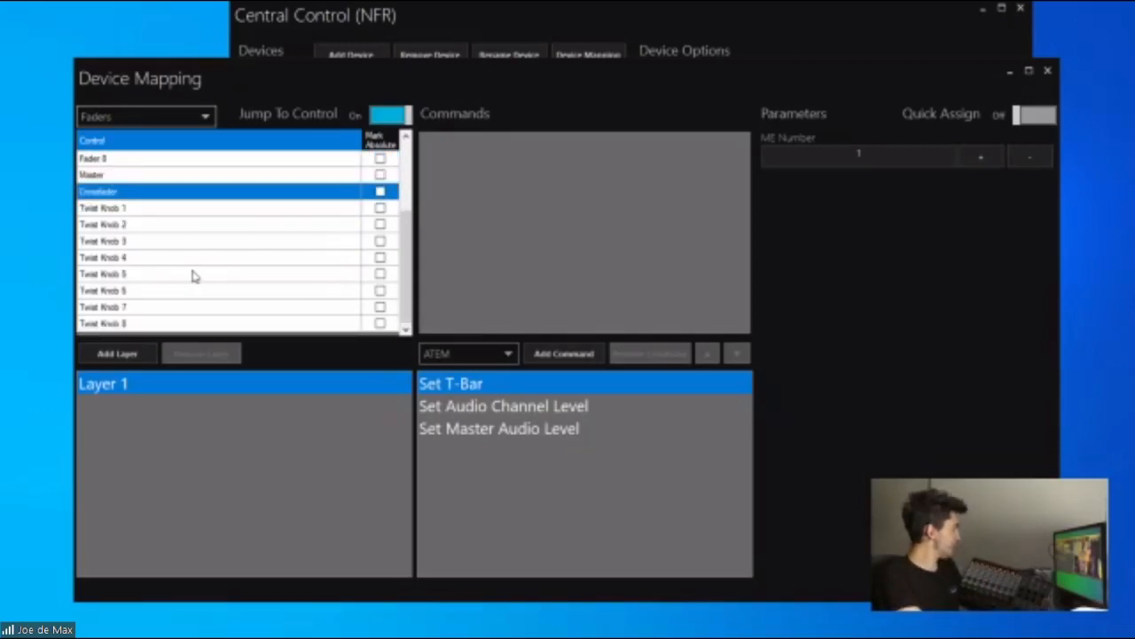
click(558, 357)
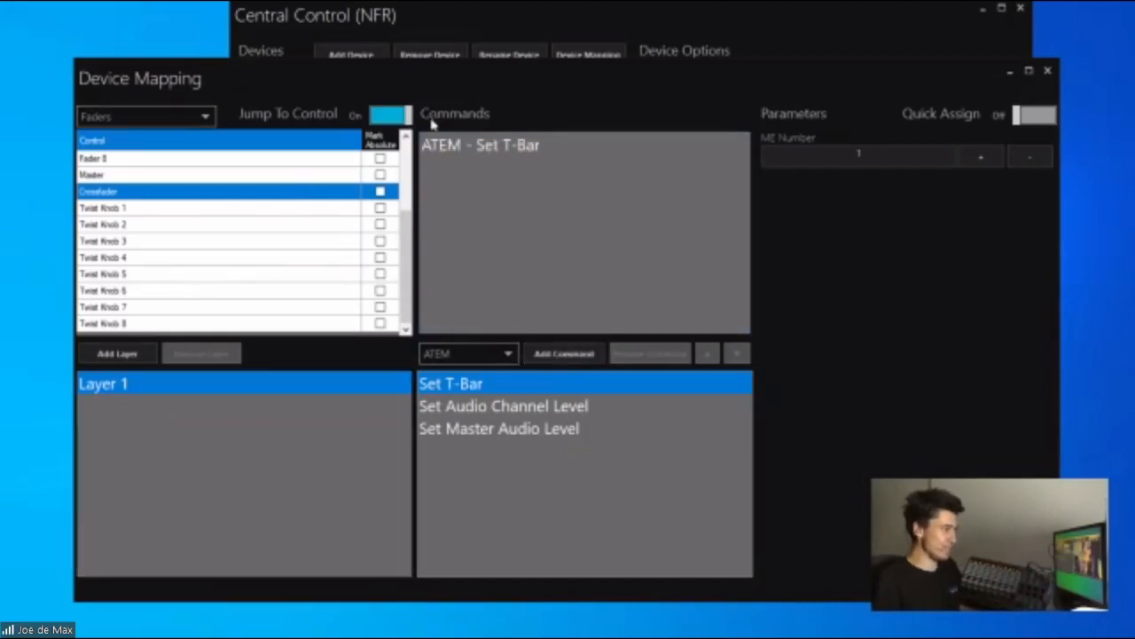
Step: Close the device mapping and switch the ATEM Software Control preview source between Cameras 2, 3, 4 and 5, ending on Camera 4
click(1047, 71)
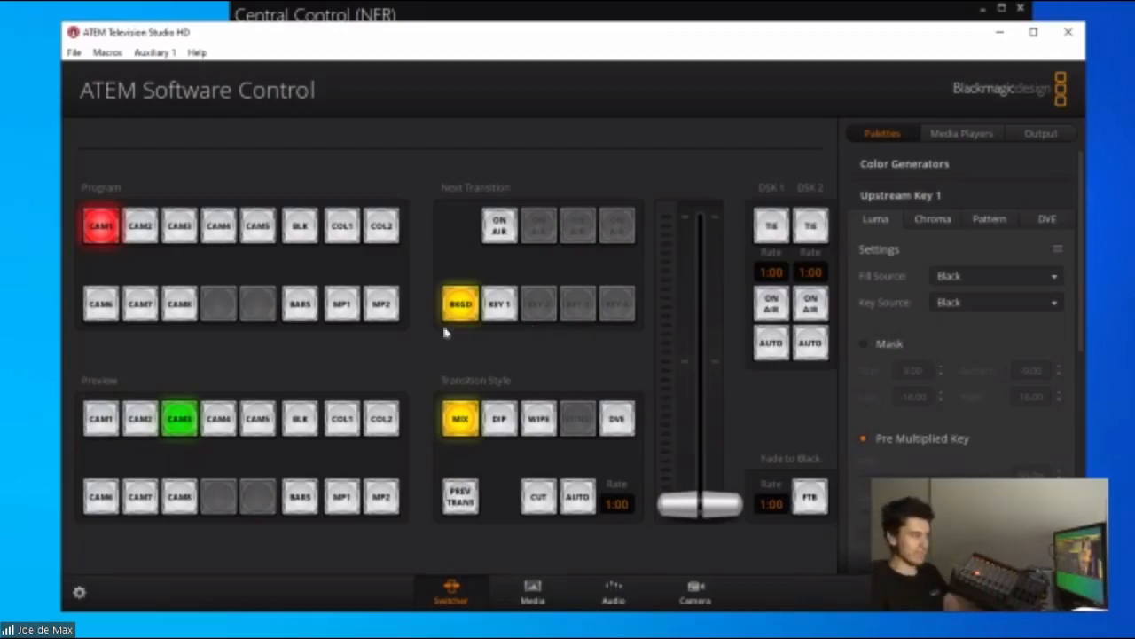
click(218, 426)
click(258, 419)
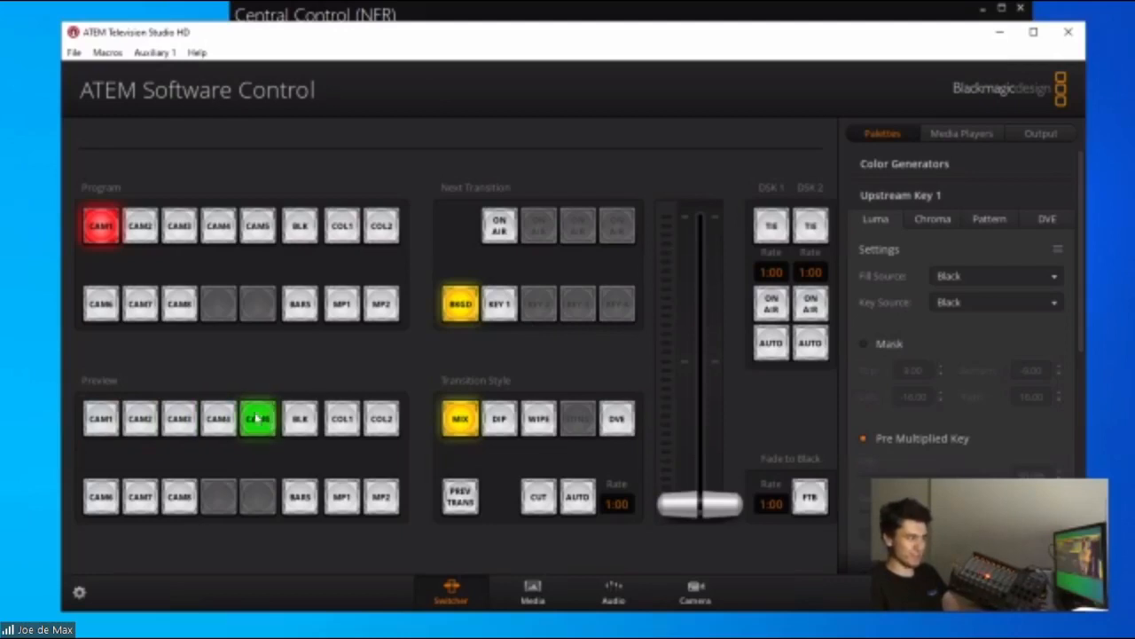
click(184, 428)
click(128, 430)
click(182, 429)
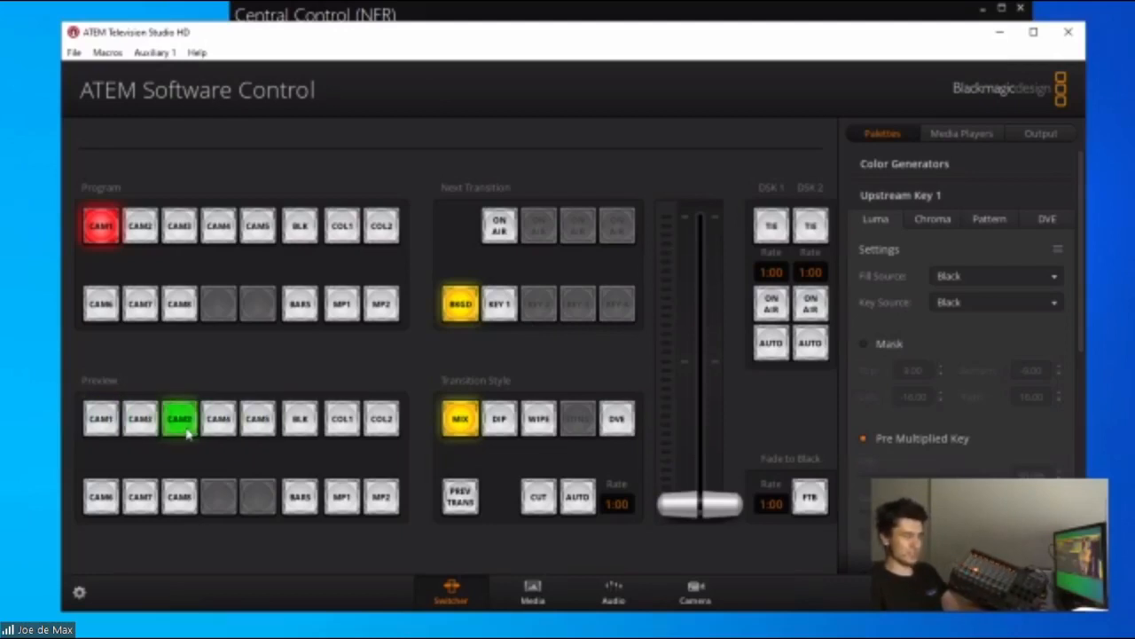
click(222, 428)
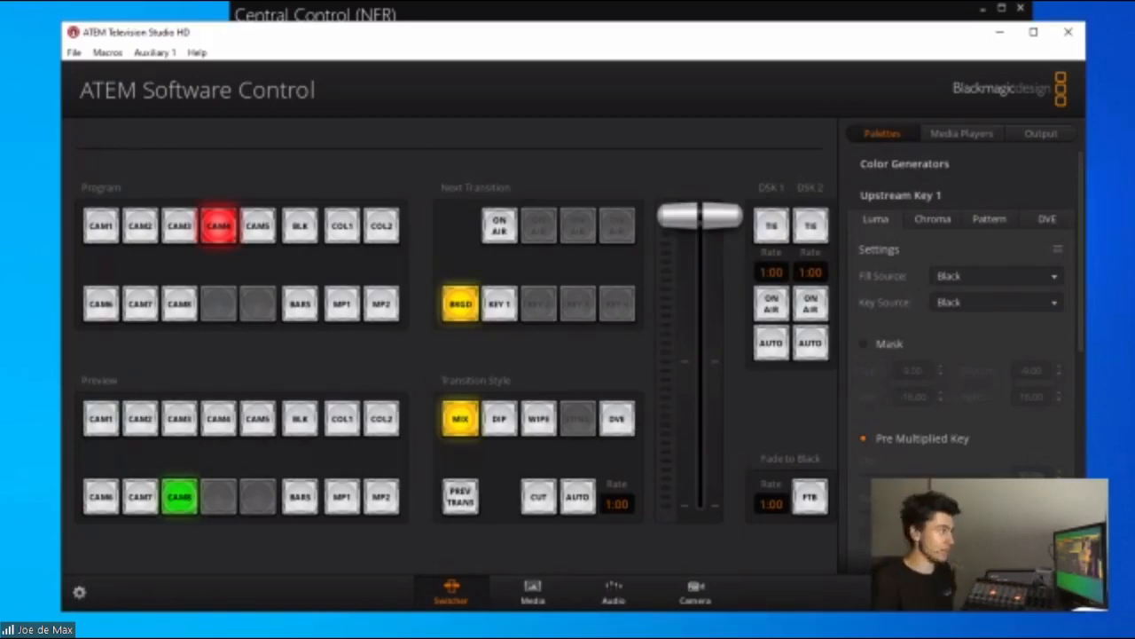
Step: Move the ATEM Software Control and Central Control windows apart and open the APC 40 MK2 button feedback settings
drag(818, 32, 794, 231)
click(775, 51)
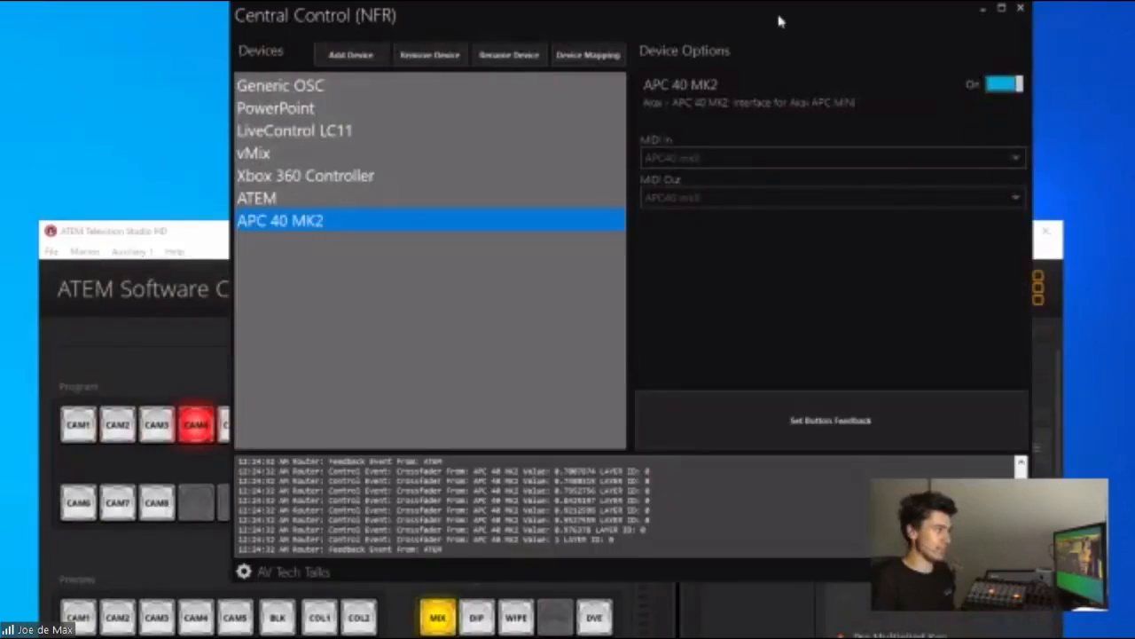
drag(779, 22, 719, 0)
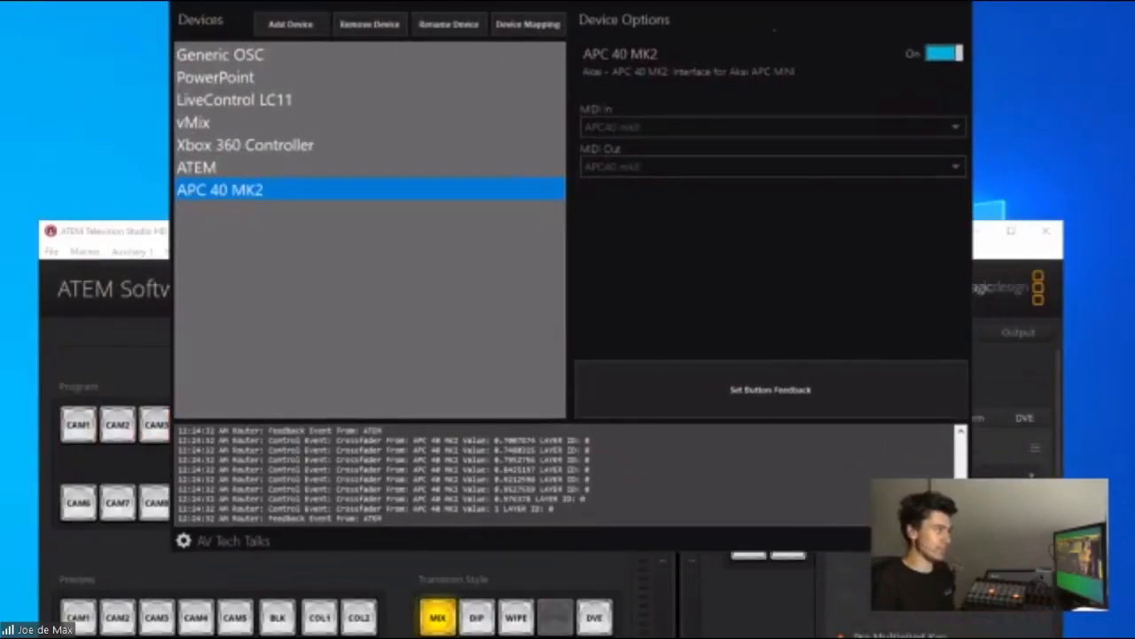
click(804, 387)
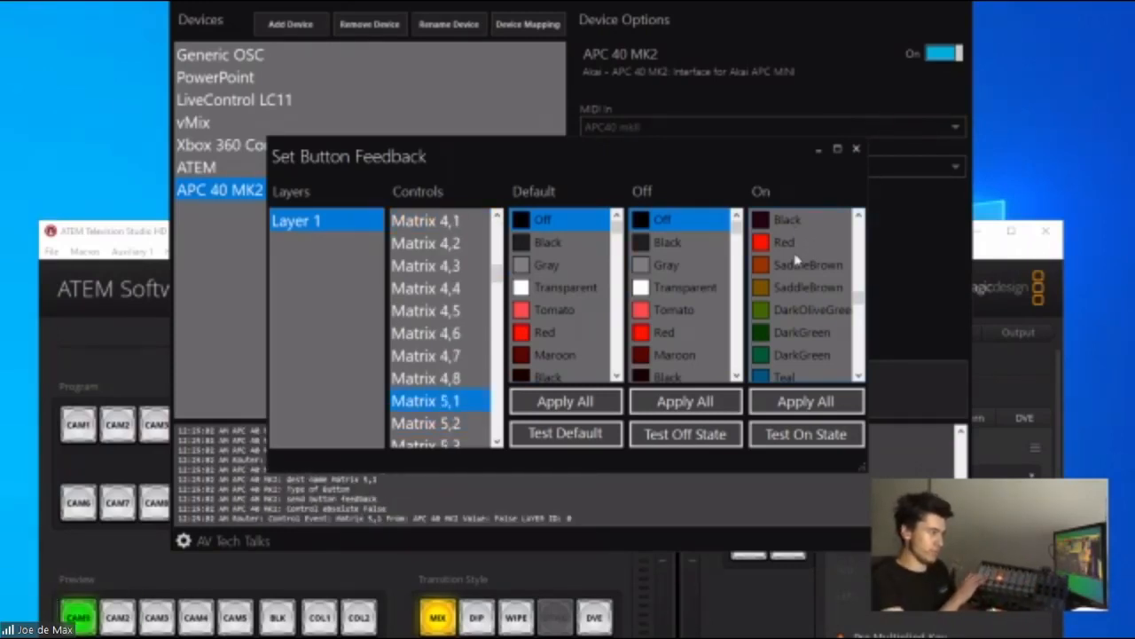
Step: Set the On feedback colour of Matrix 5,2 to LawnGreen in the Set Button Feedback window
scroll(796, 258, down, 6)
scroll(796, 271, up, 2)
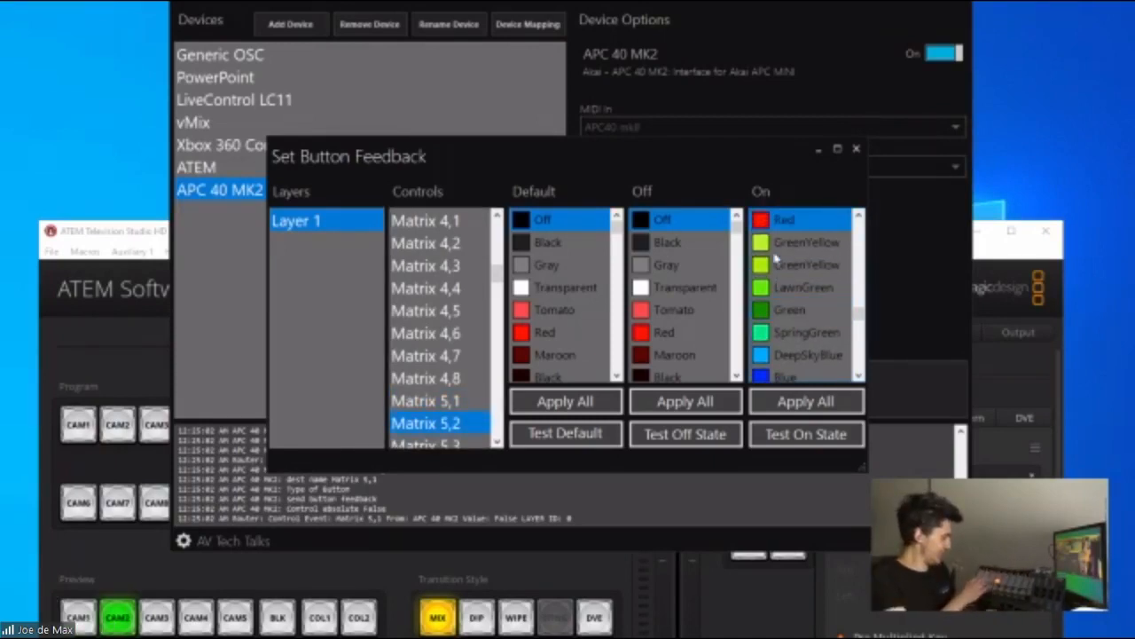
click(789, 291)
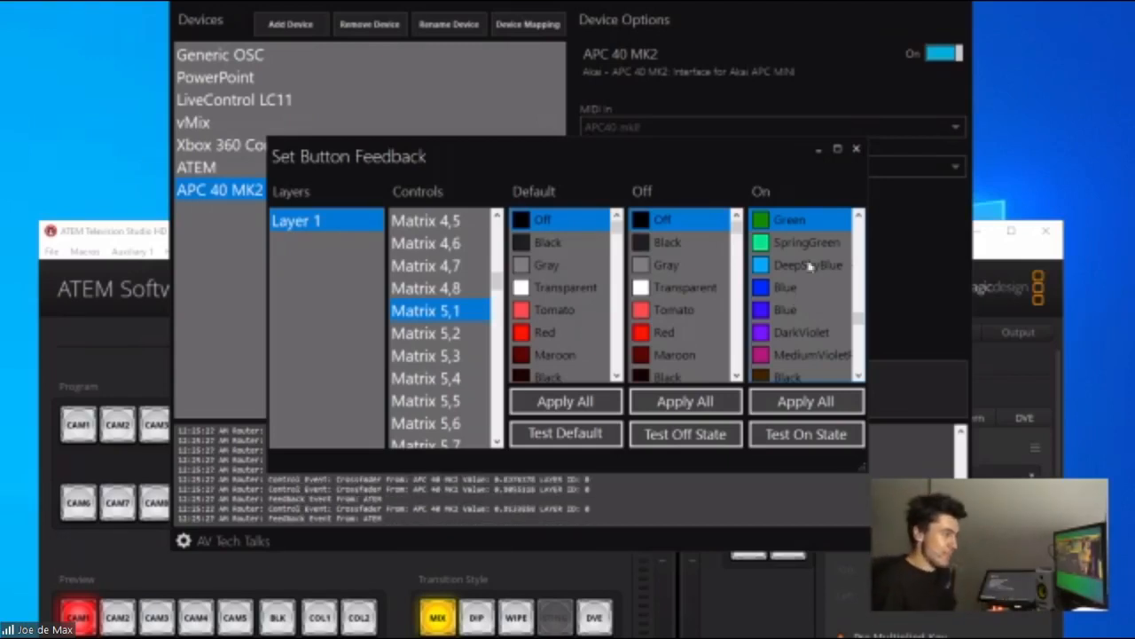
drag(834, 148, 794, 162)
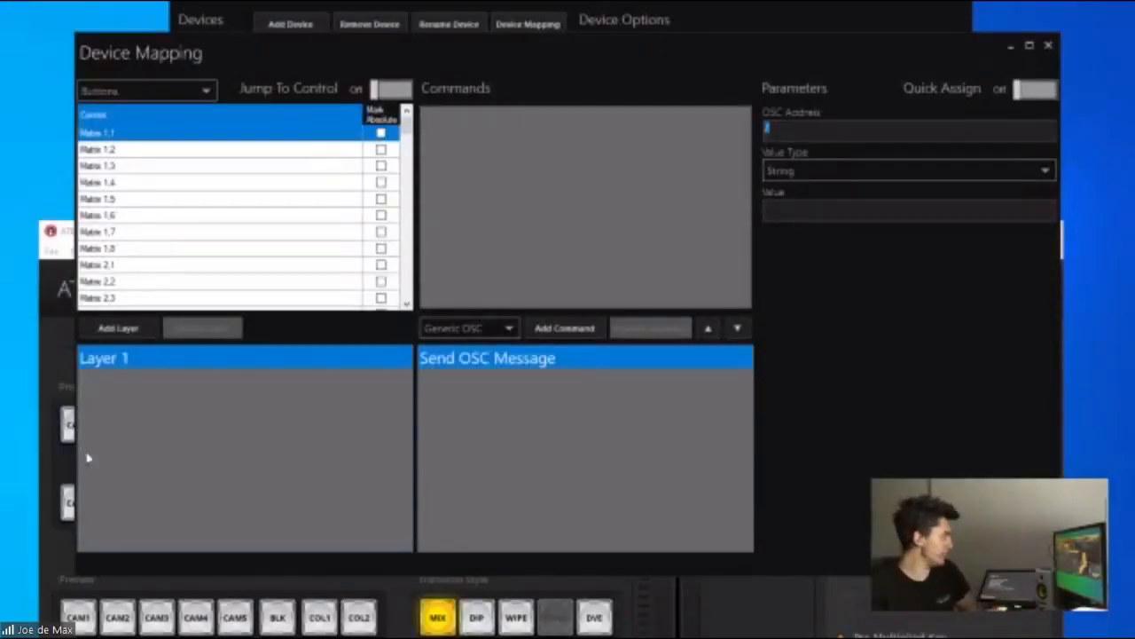
Step: Add a second layer to the APC 40 MK2 mapping and select Layer 2
click(133, 327)
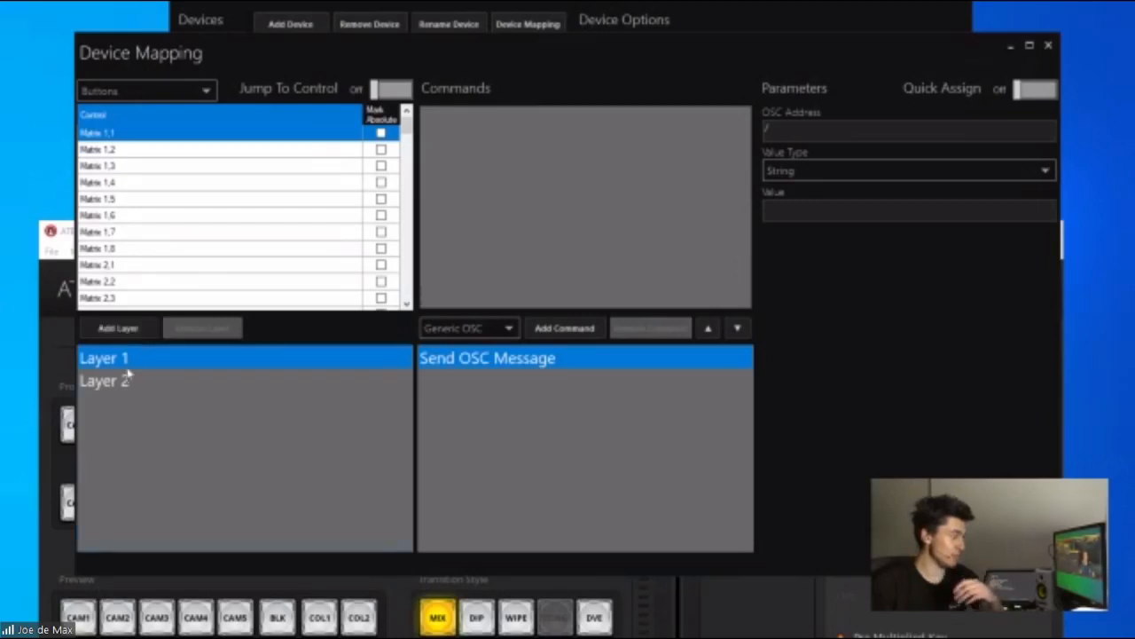
click(129, 383)
scroll(164, 270, down, 1)
scroll(165, 270, up, 1)
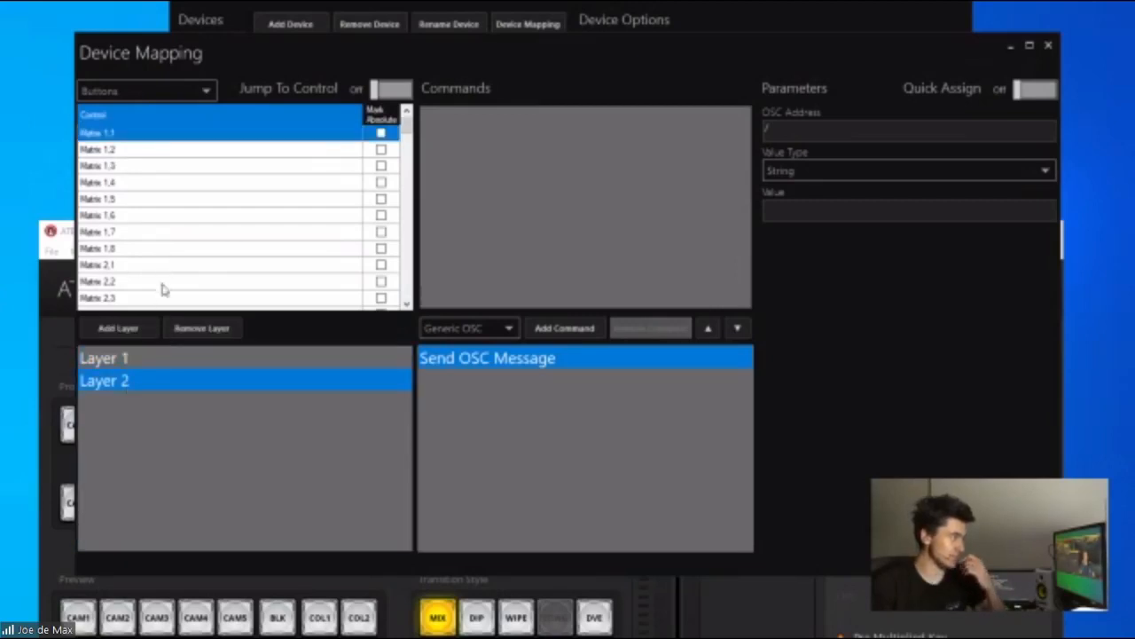
Step: Assign the vMix Set Mix Preview command to Matrix 5,1 through 5,8 on Layer 2 using Quick Assign, starting at input 1
scroll(165, 262, down, 5)
scroll(165, 261, up, 6)
scroll(123, 199, down, 8)
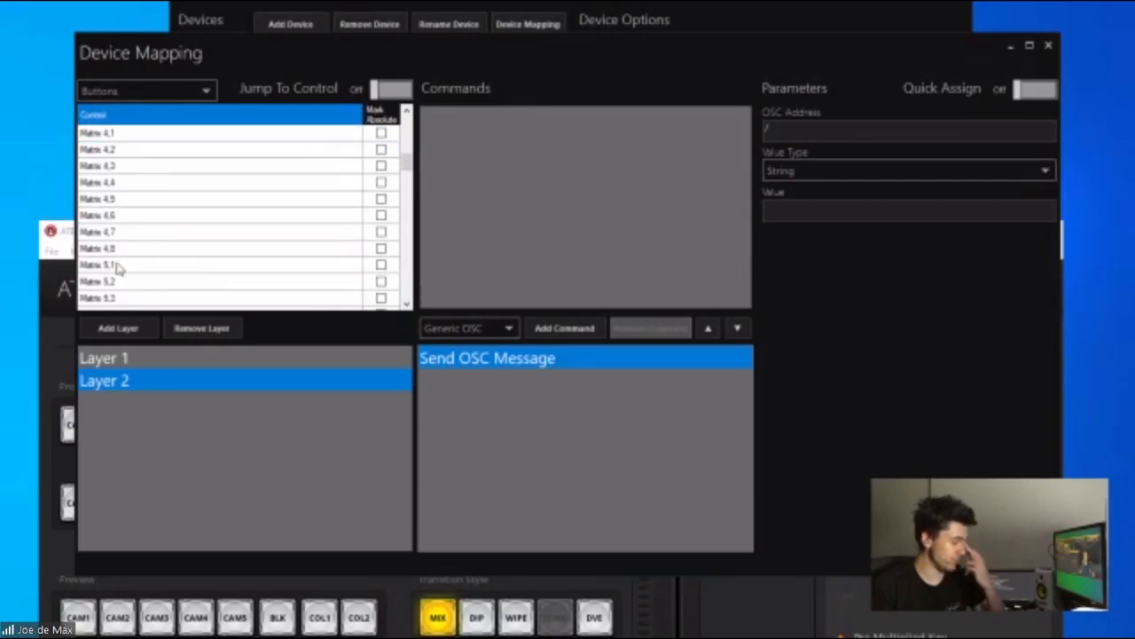
click(118, 266)
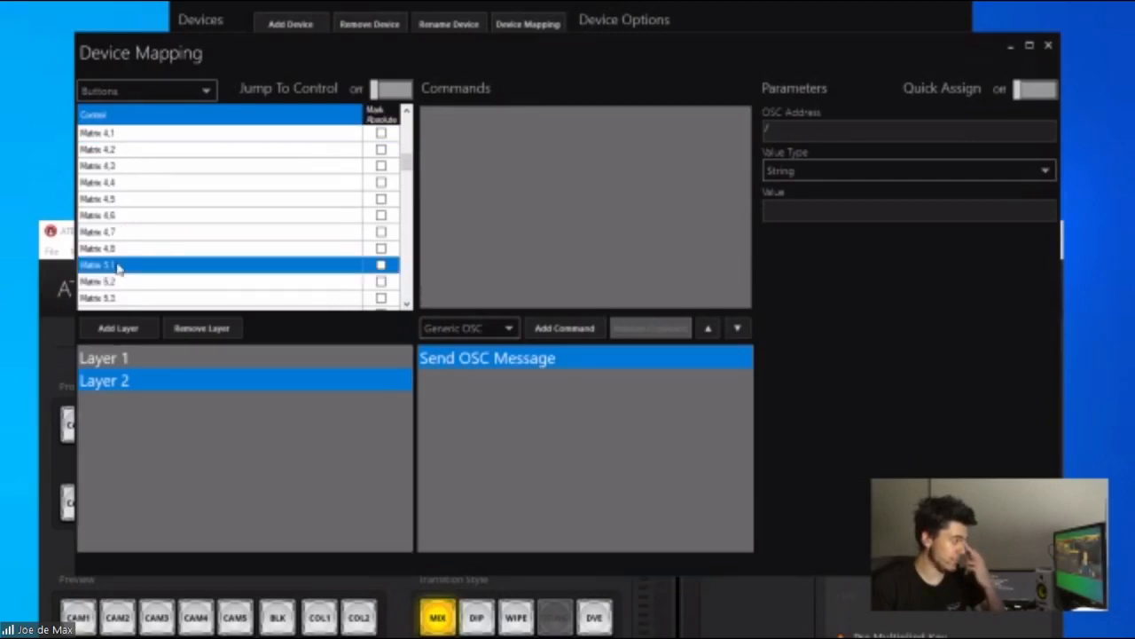
click(464, 328)
click(455, 384)
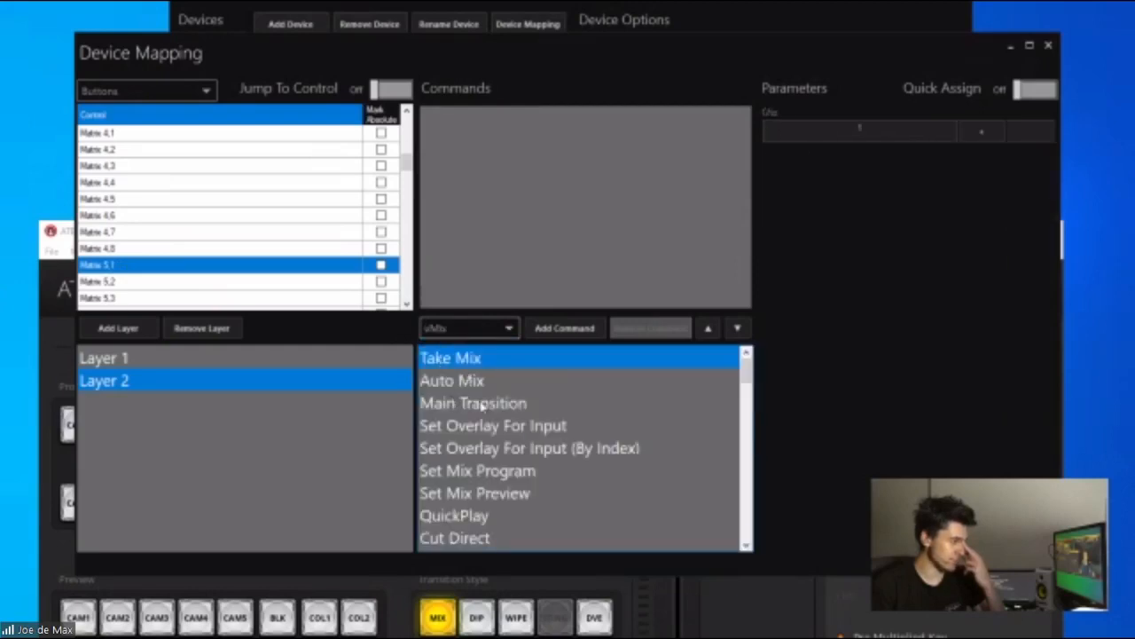
click(503, 494)
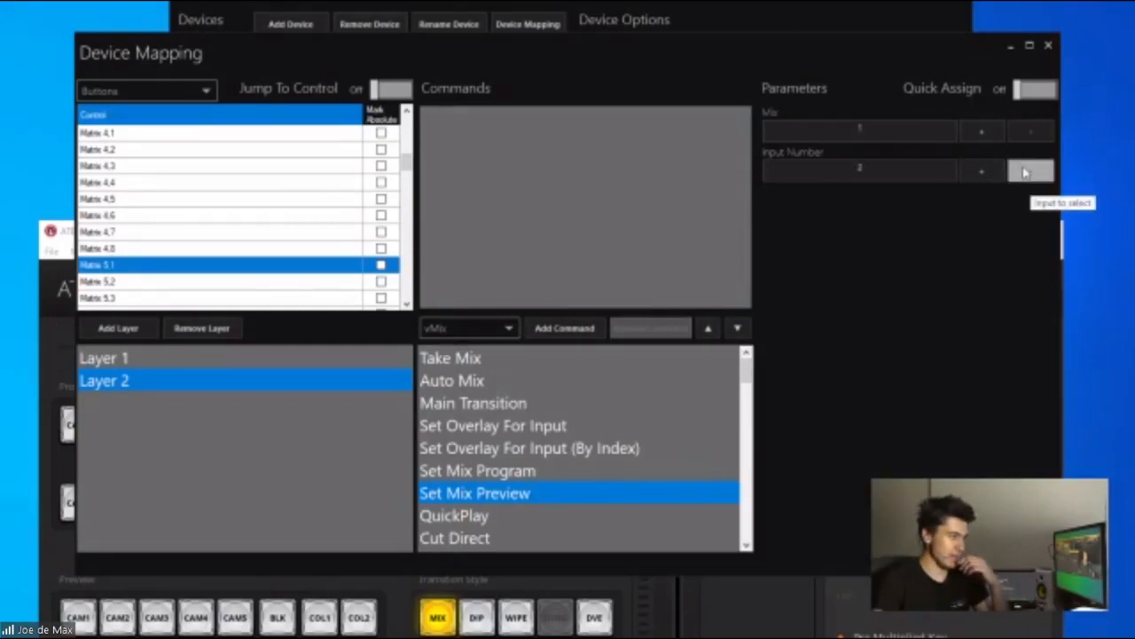
click(1035, 92)
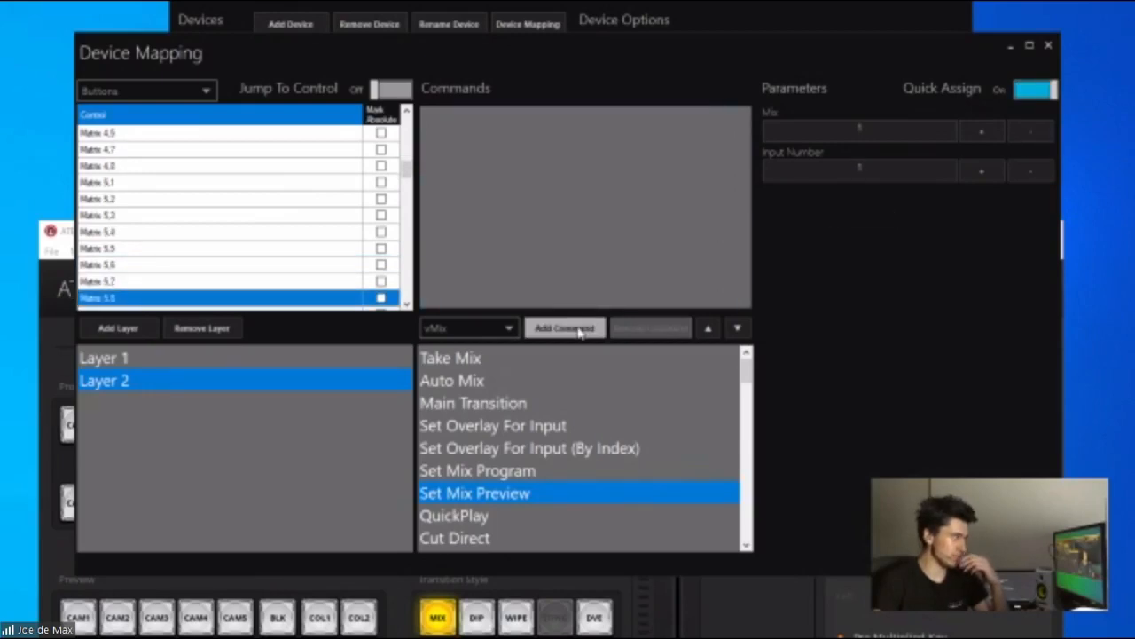
Step: Quick-assign the vMix Set Mix Program command to Matrix 4,1 through 4,8 on Layer 2 and check the assigned inputs
scroll(144, 291, up, 3)
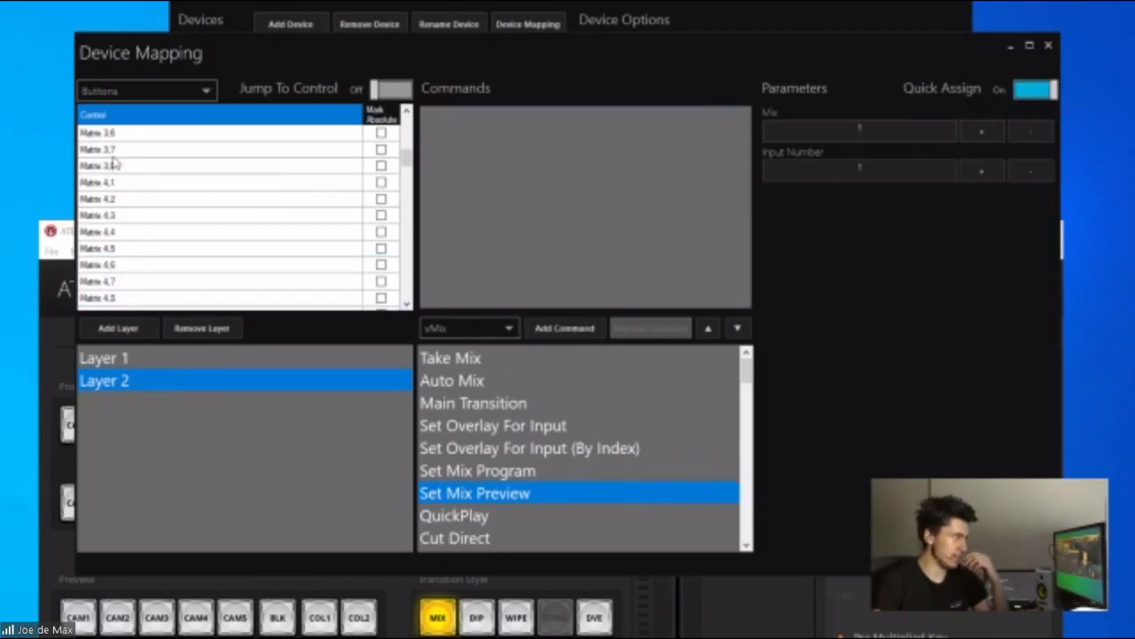
click(117, 183)
click(481, 470)
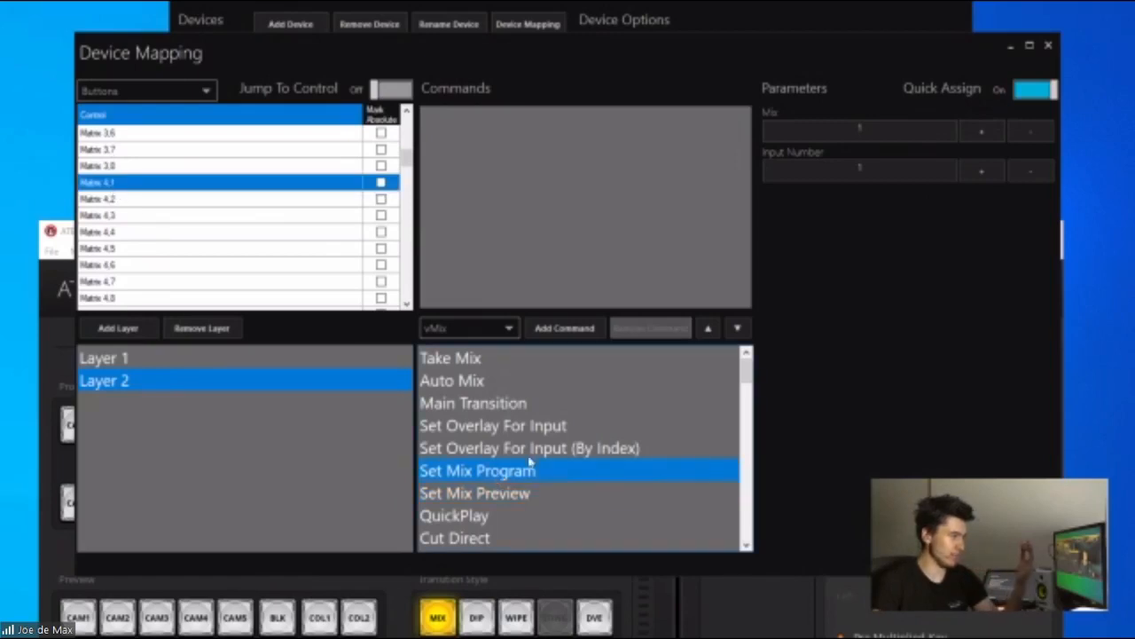
key(Down)
key(Down)
key(Down)
key(Down)
key(Down)
key(Down)
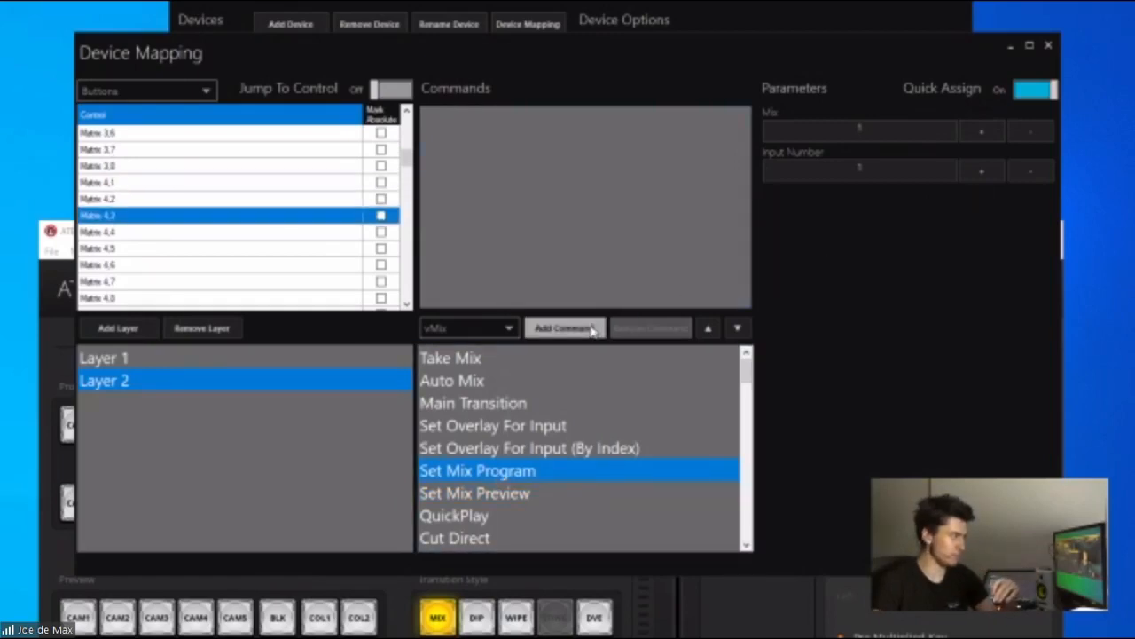
key(Down)
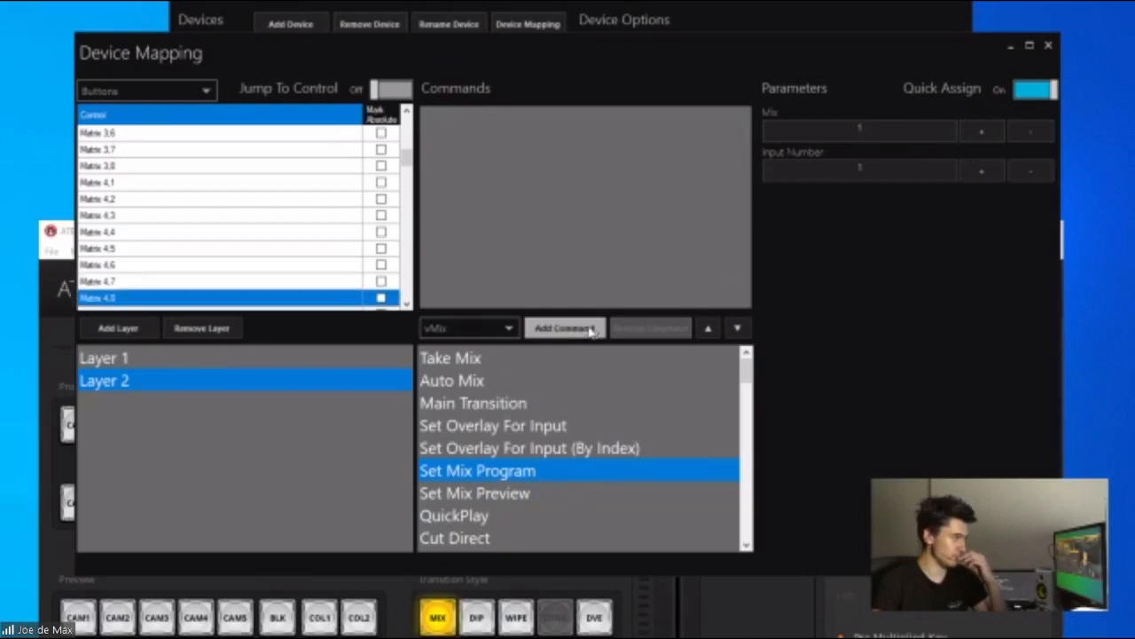
click(230, 291)
scroll(232, 257, down, 3)
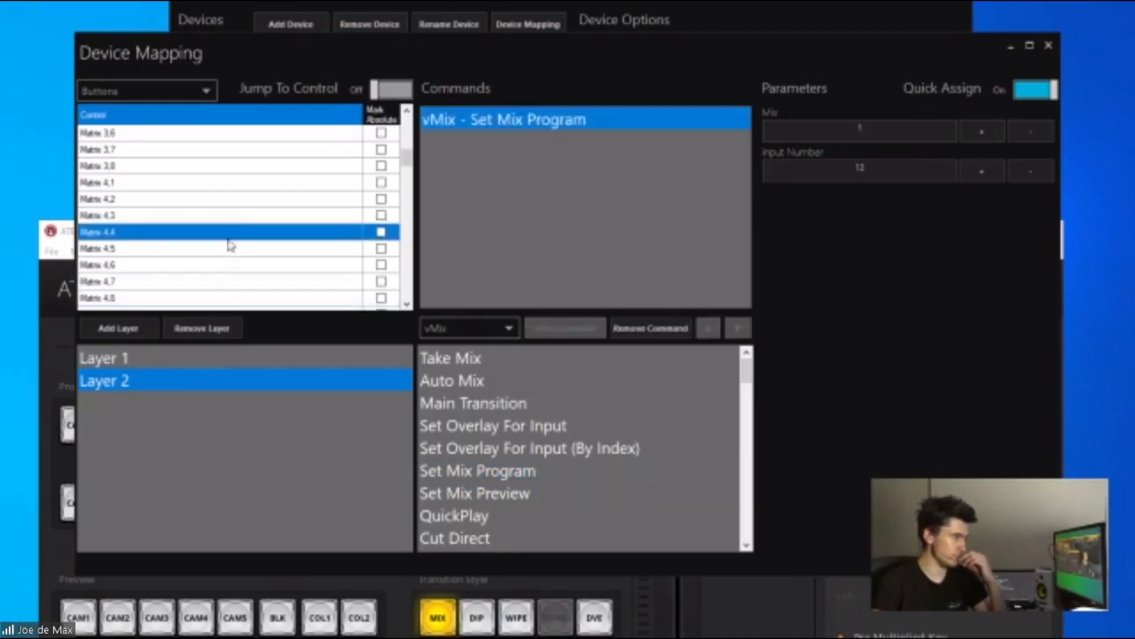
scroll(222, 244, up, 7)
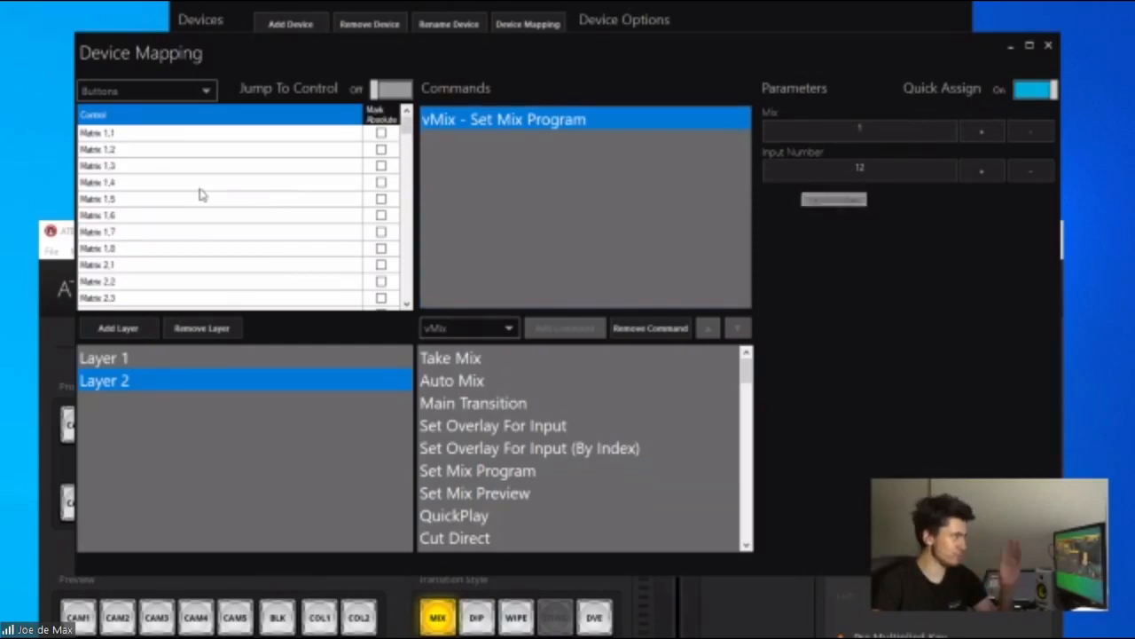
Step: Switch to Layer 1, turn on Jump To Control and show the APC 40 MK2 layer commands for Device Control 1
click(115, 359)
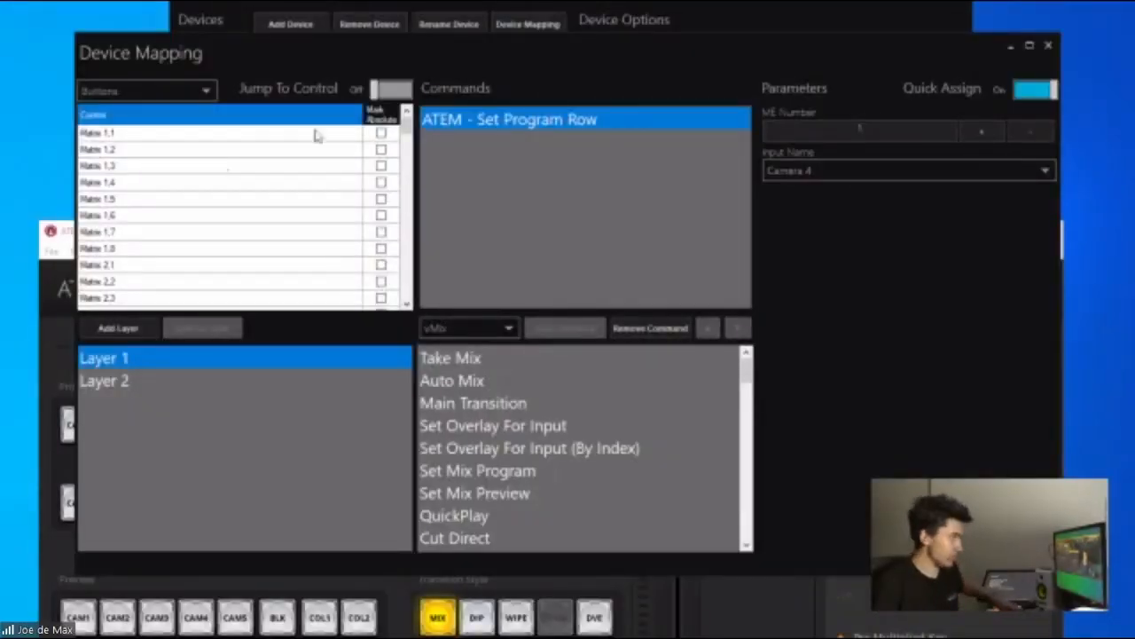
click(381, 94)
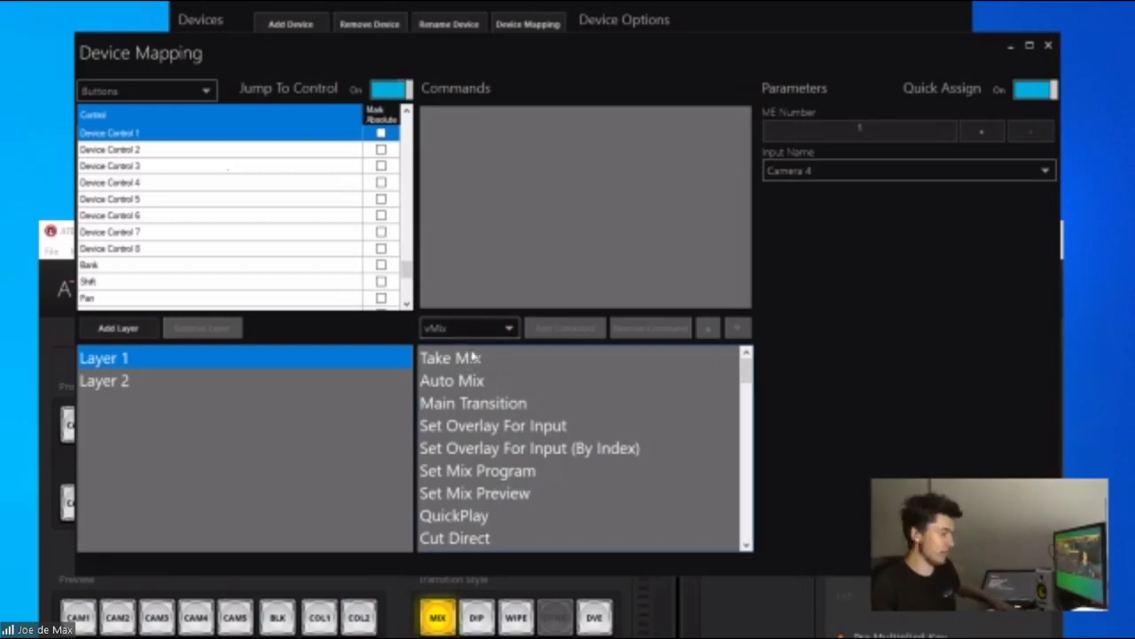
click(481, 325)
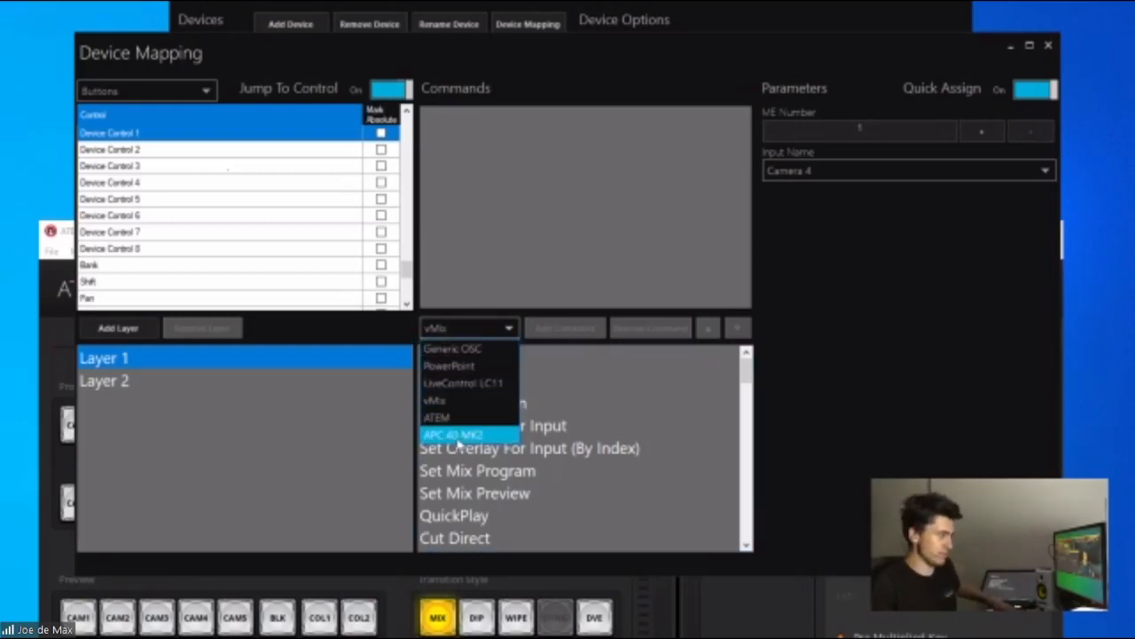
click(454, 437)
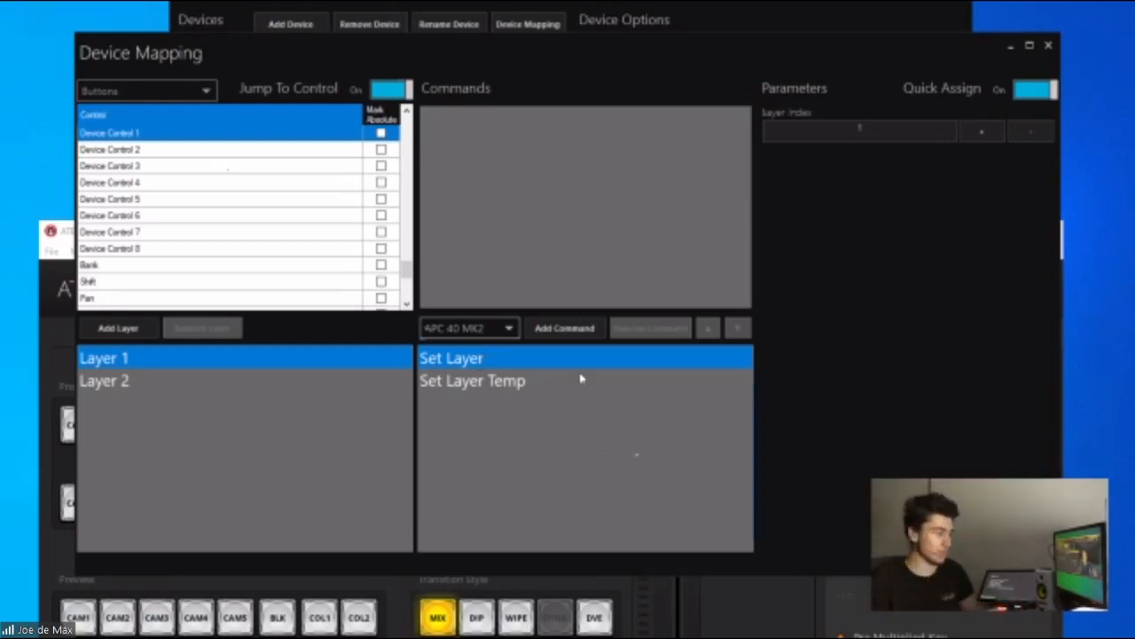
Step: Mark Device Control 1 and Device Control 2 as absolute
click(381, 133)
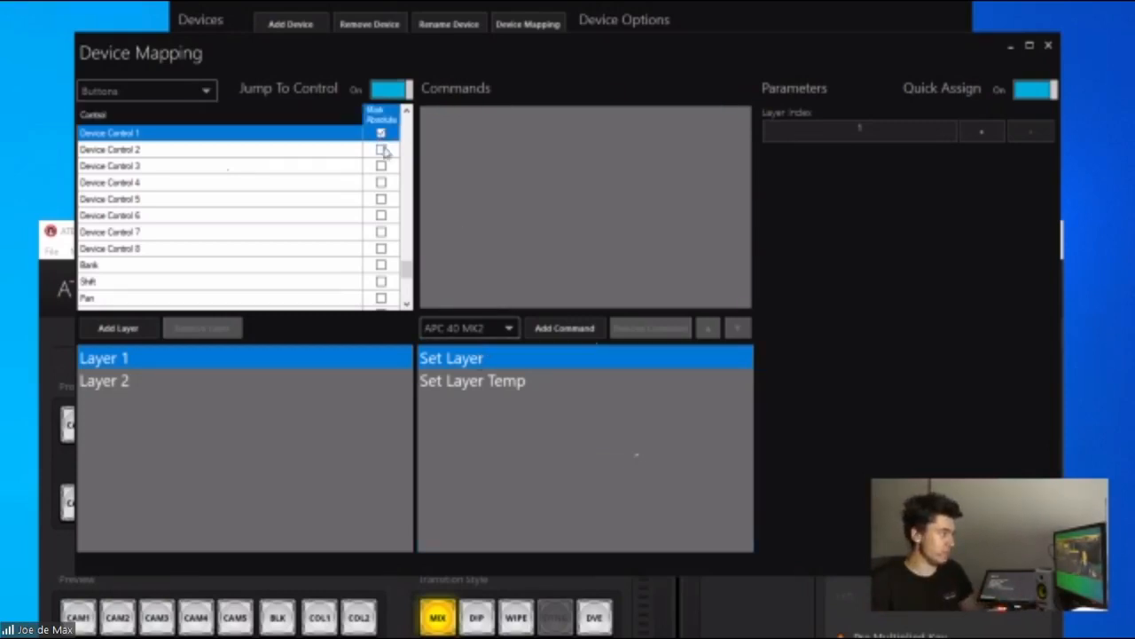
click(379, 150)
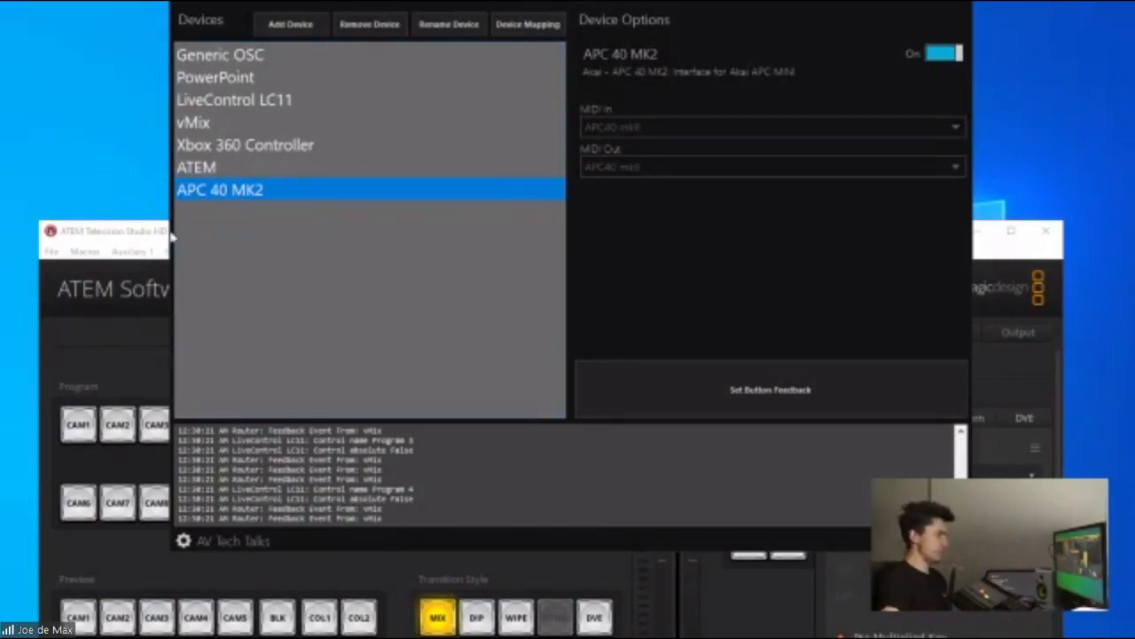
Step: Move the ATEM software window higher, then open the APC 40 MK2 device mapping and select Matrix 4,2
drag(137, 231, 105, 6)
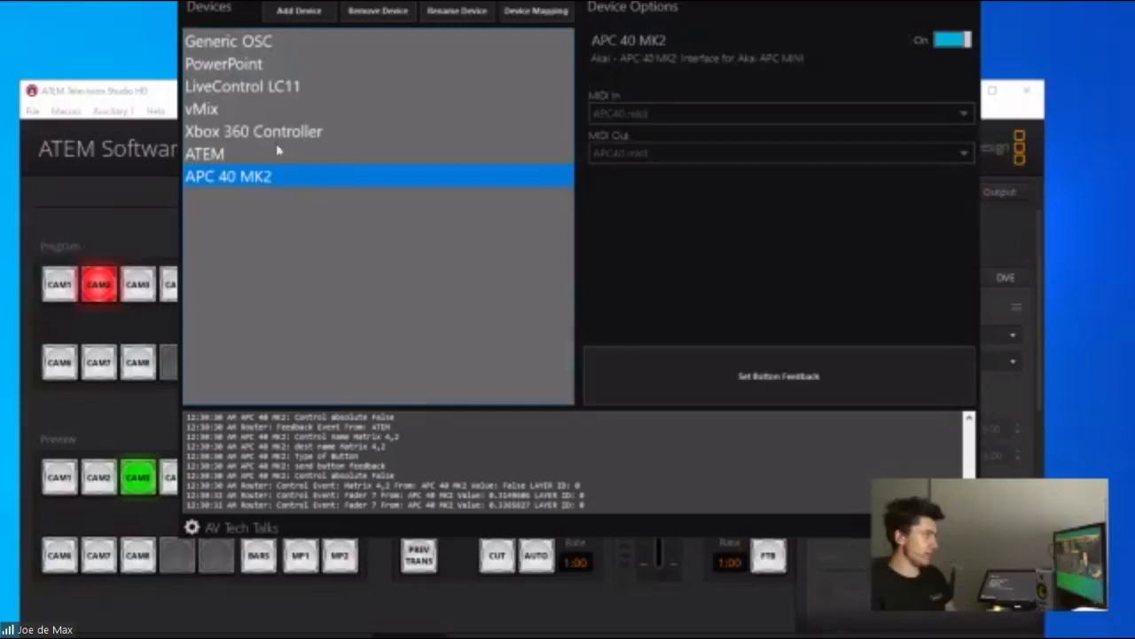
click(257, 160)
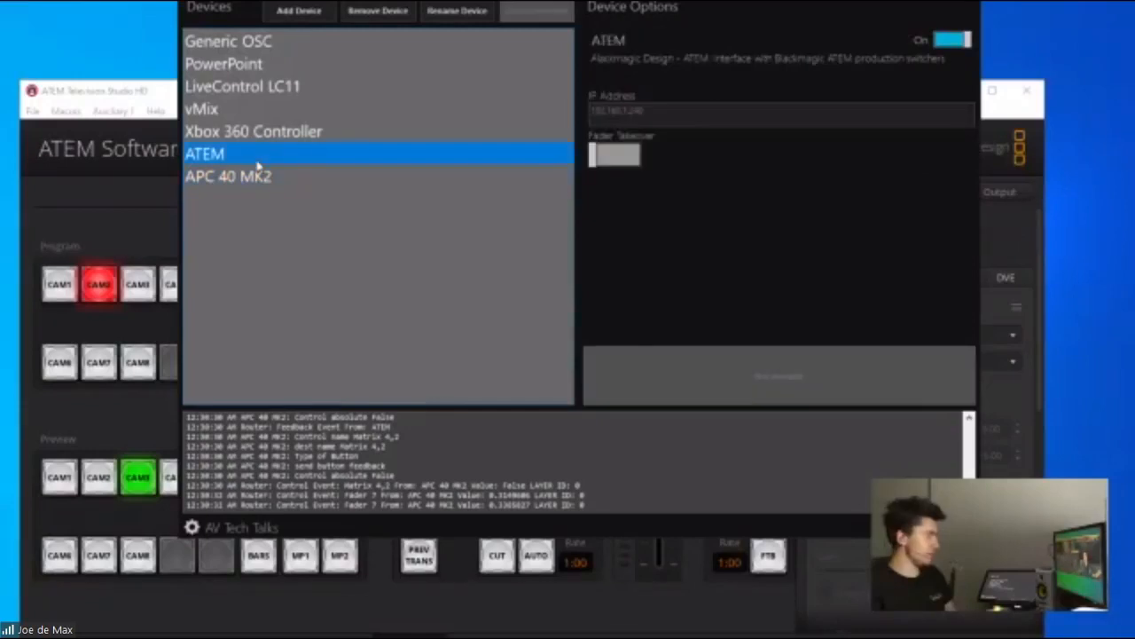
click(328, 178)
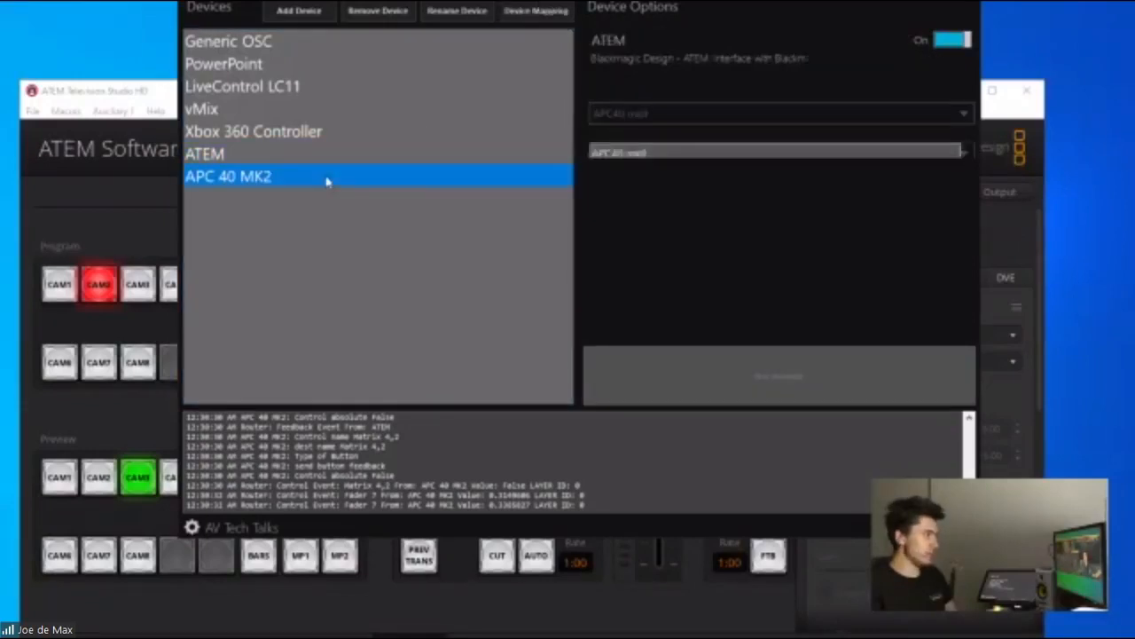
click(539, 11)
scroll(190, 203, down, 6)
click(271, 249)
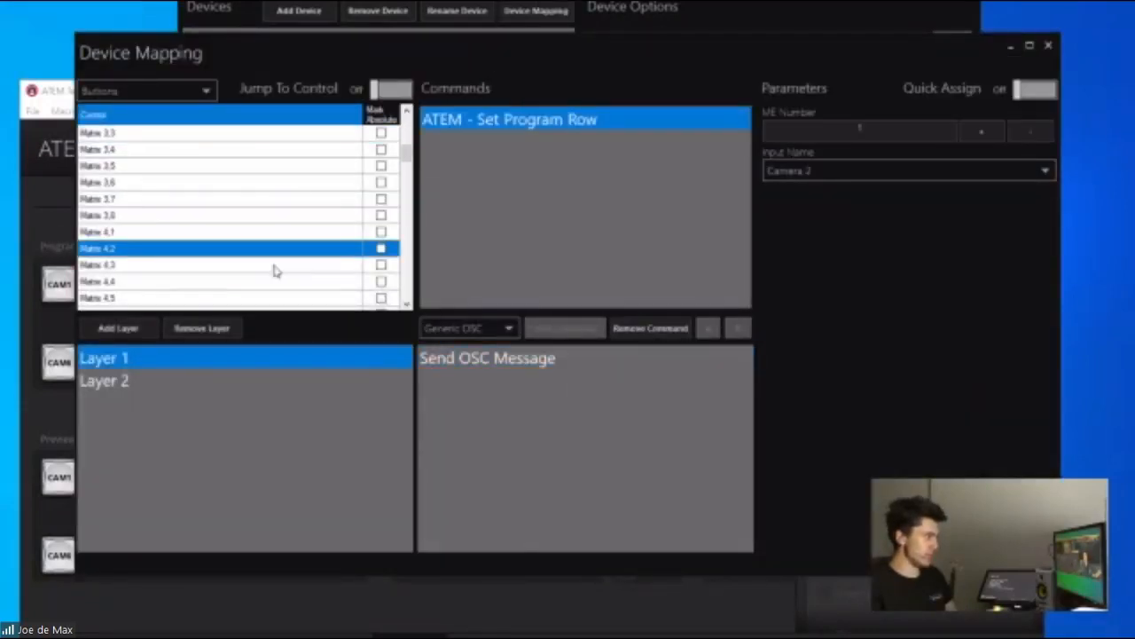
Step: Choose the ATEM Execute Macro command for Matrix 4,2 with macro index 10, and close the mapping without adding it
click(459, 328)
click(469, 424)
scroll(500, 497, down, 2)
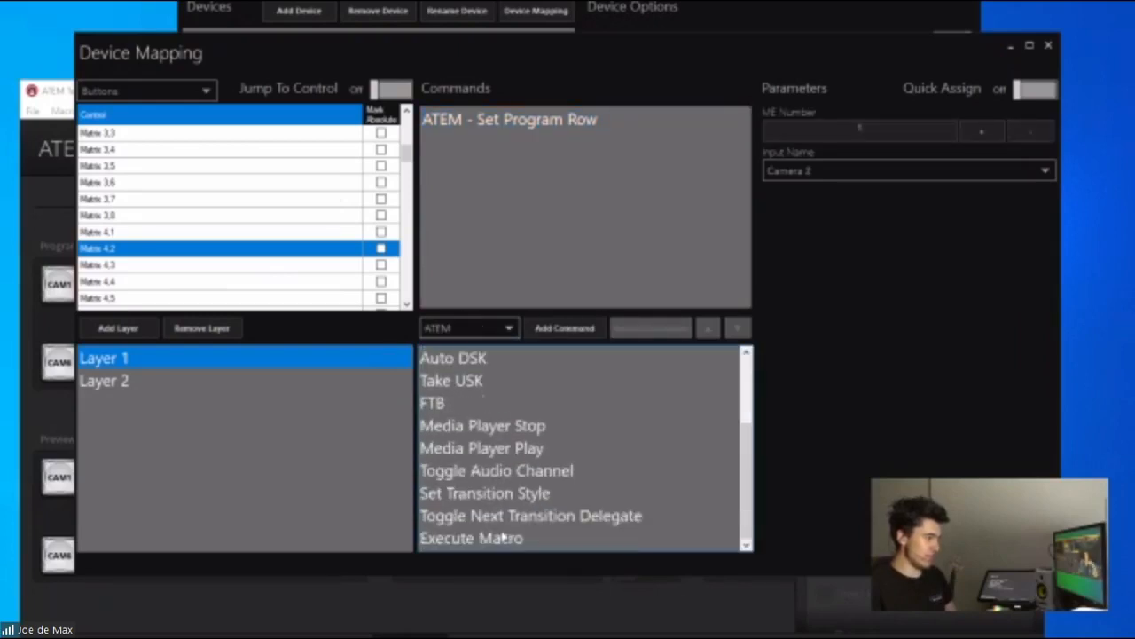
click(500, 539)
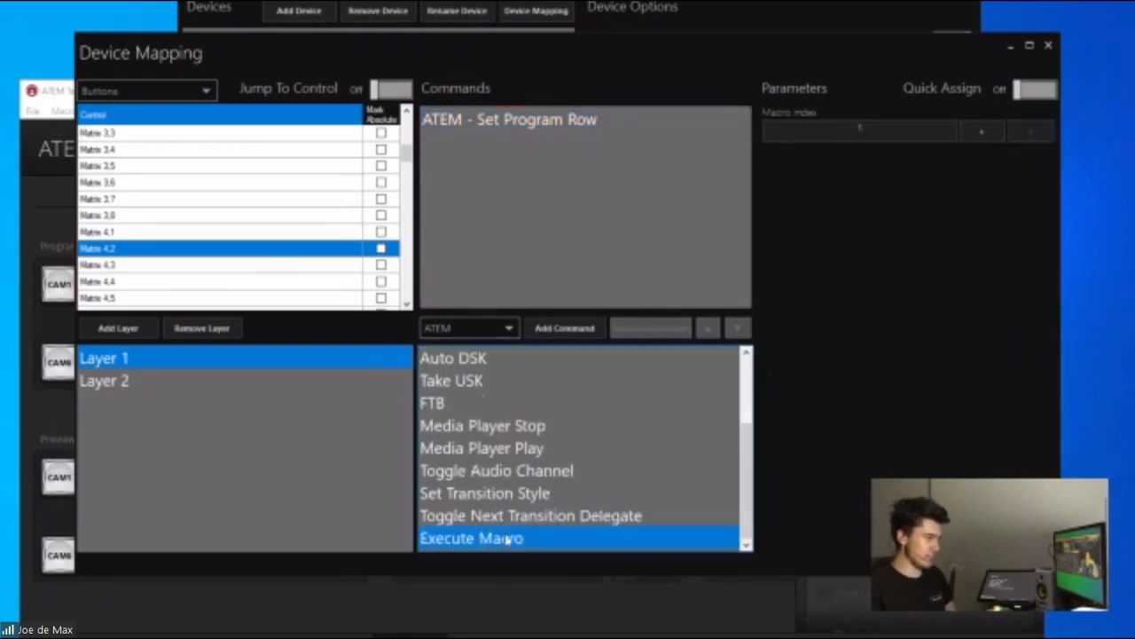
click(967, 133)
click(967, 134)
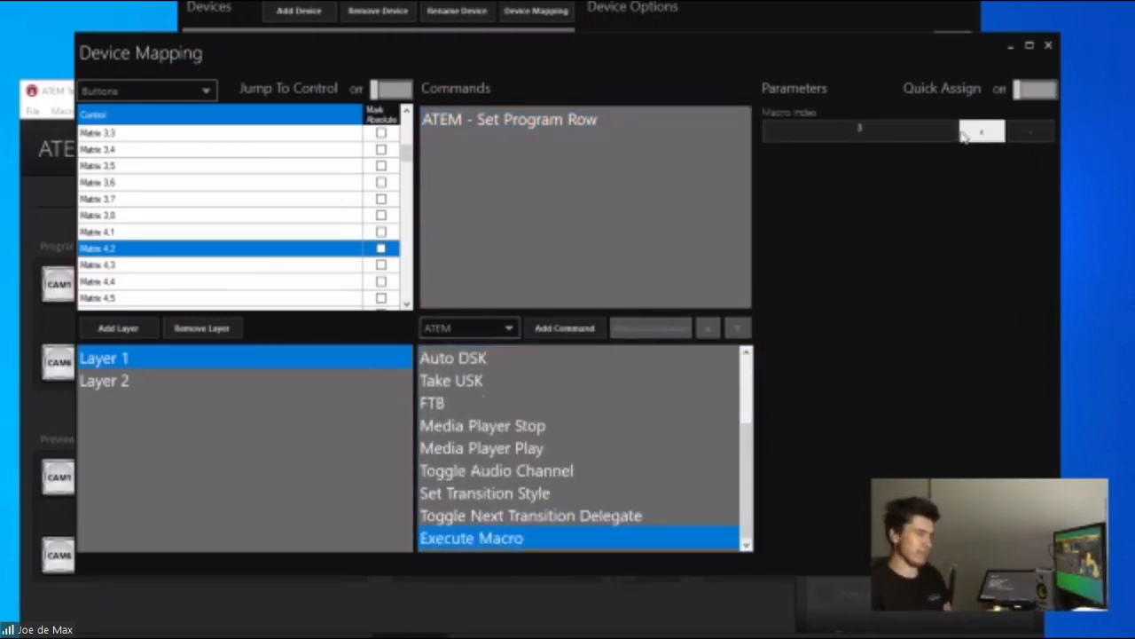
click(967, 133)
drag(778, 59, 691, 101)
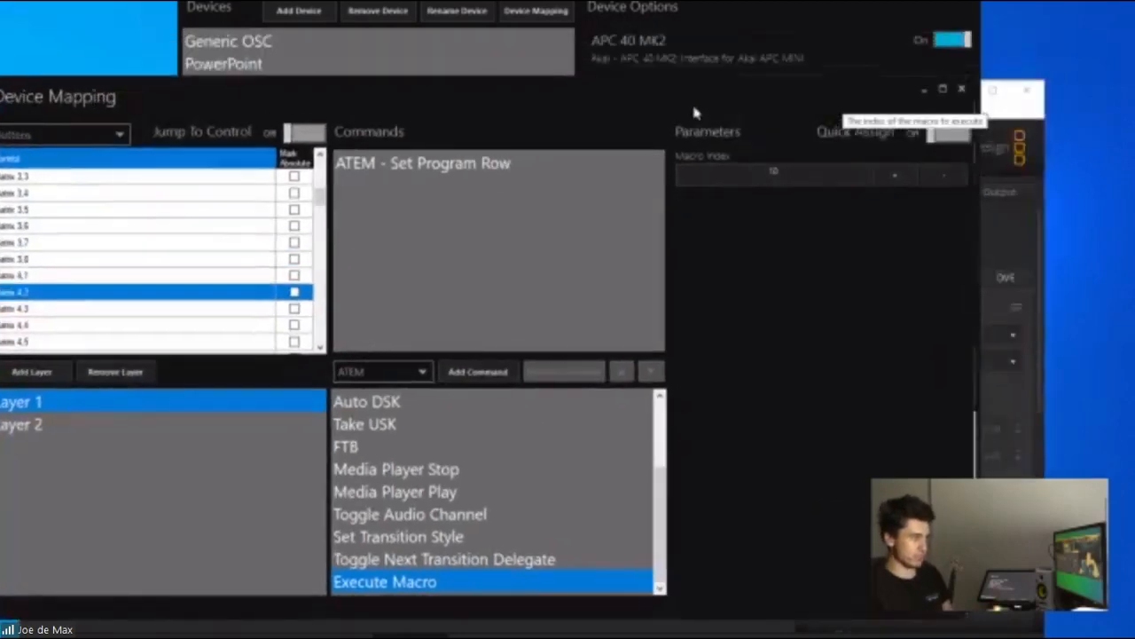
click(962, 89)
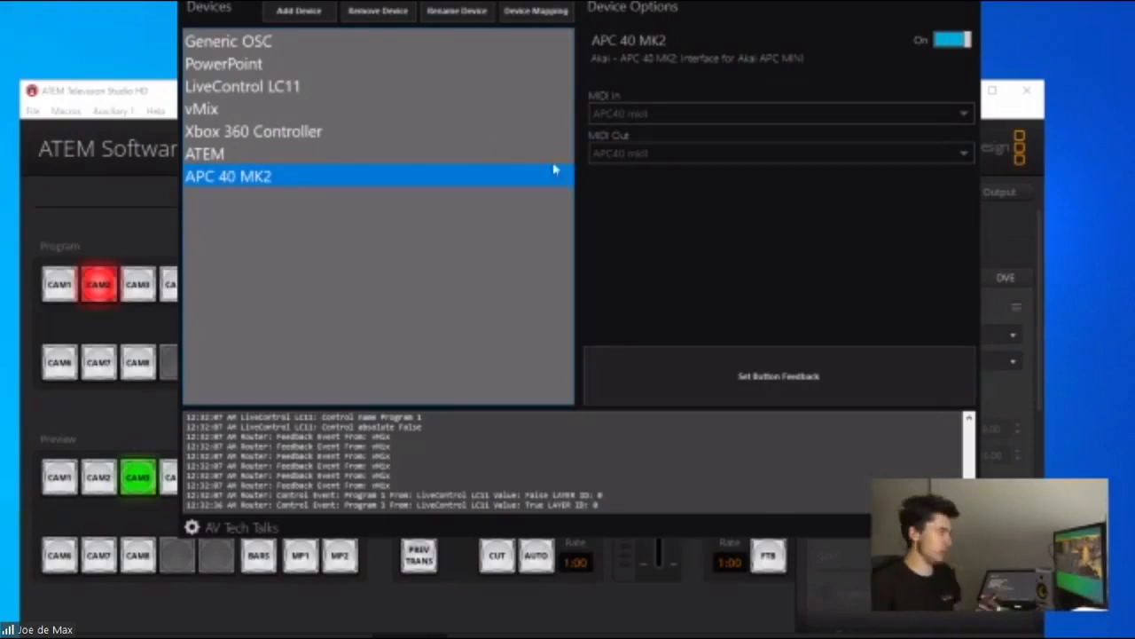
Step: Add a Central Control - OSC CC-11 Switcher device under the name OSC CC-11 Switcher
click(341, 41)
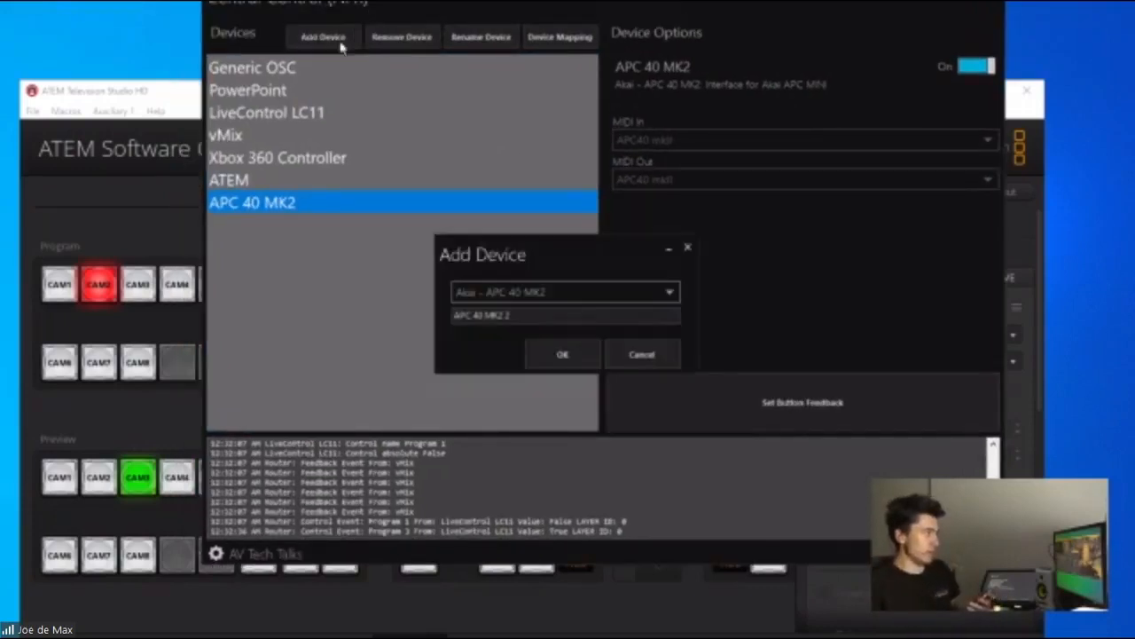
click(536, 237)
scroll(539, 266, down, 4)
scroll(539, 266, up, 4)
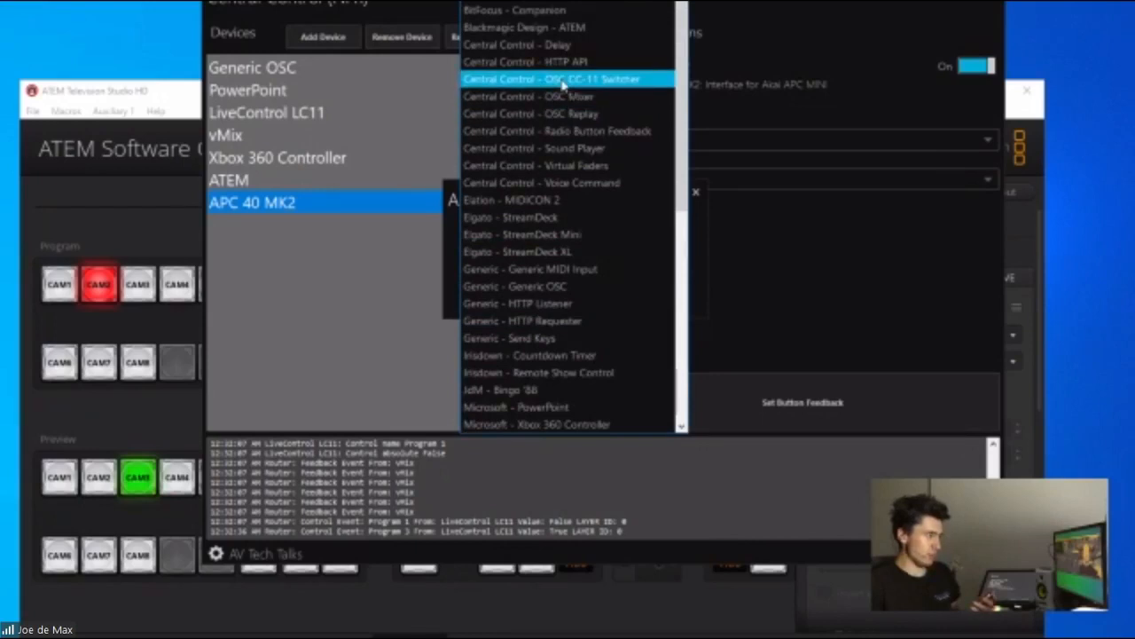
click(563, 81)
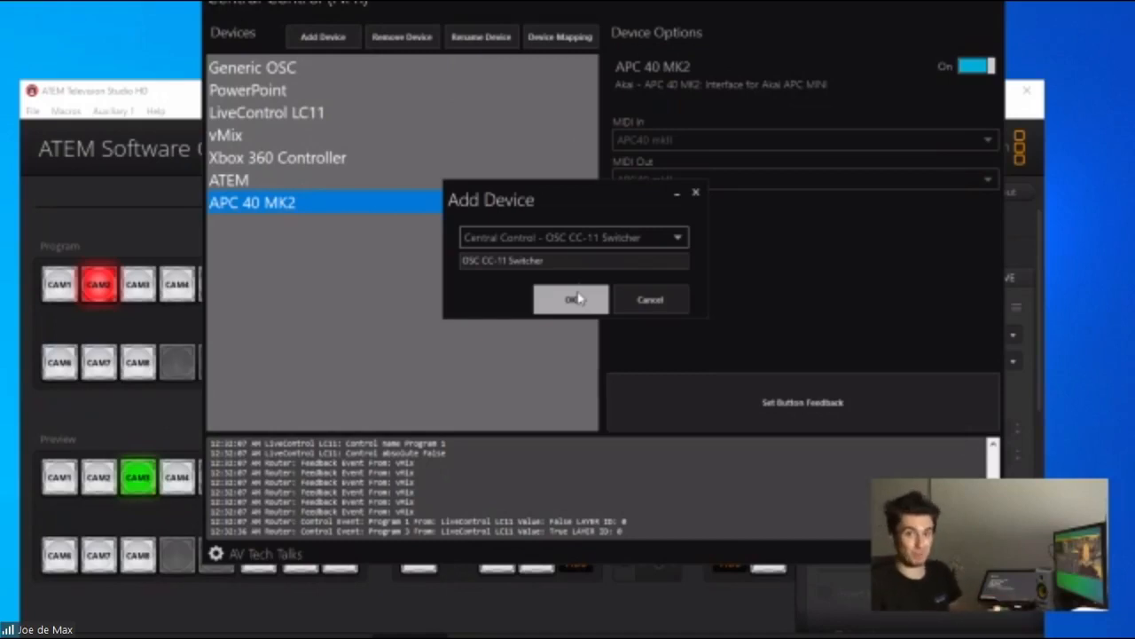
click(577, 299)
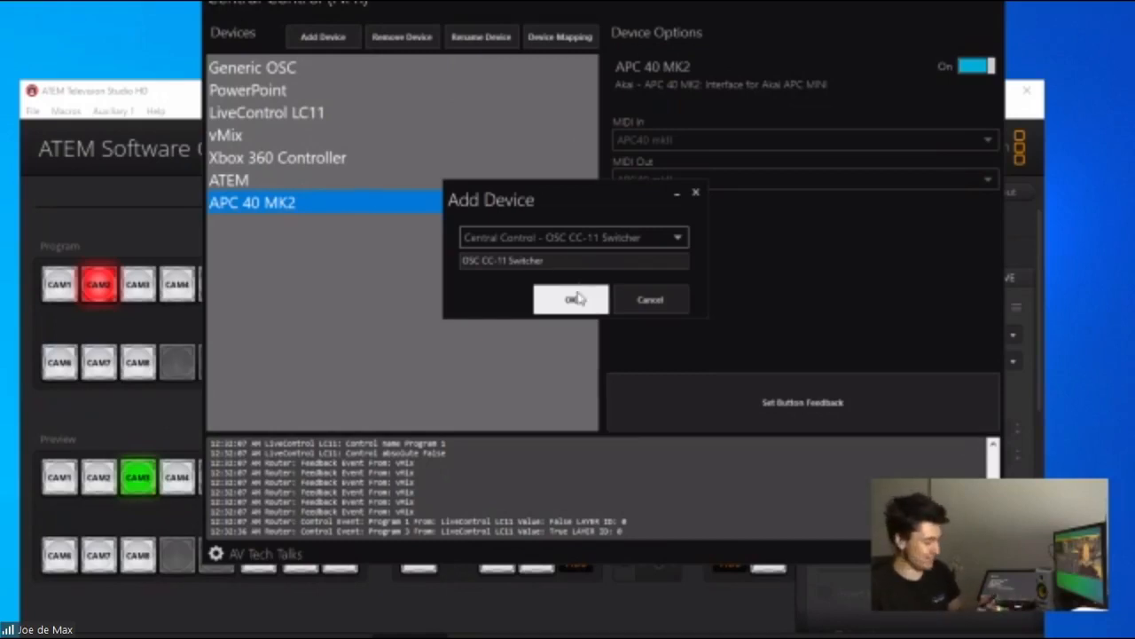
Step: Turn off the Generic OSC device and turn on the OSC CC-11 Switcher
click(261, 224)
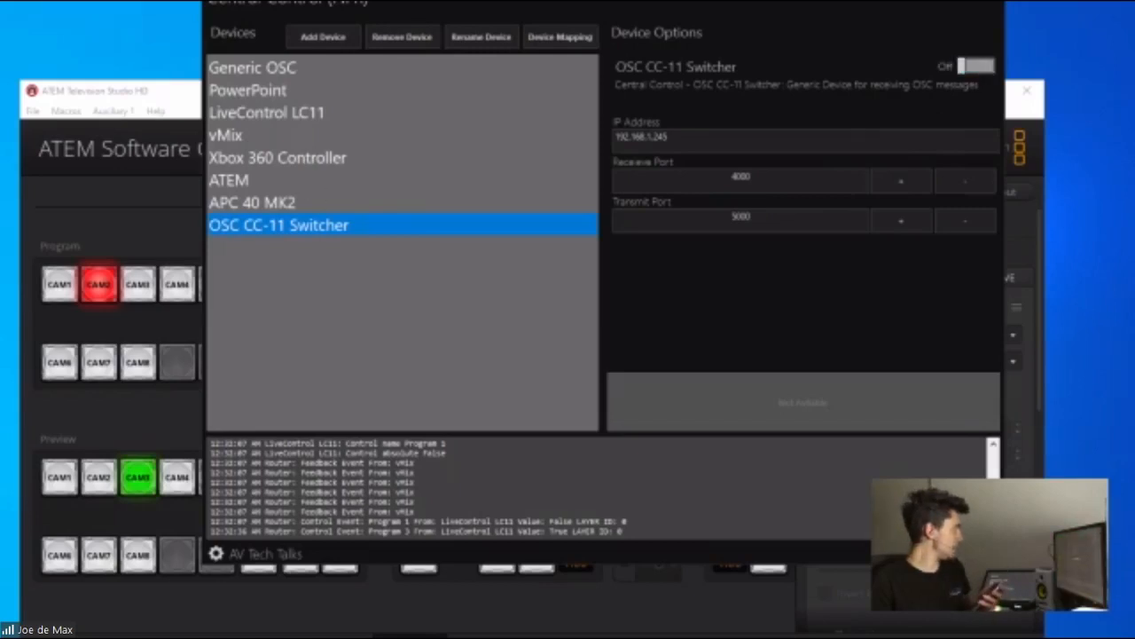
click(262, 206)
click(257, 180)
click(260, 115)
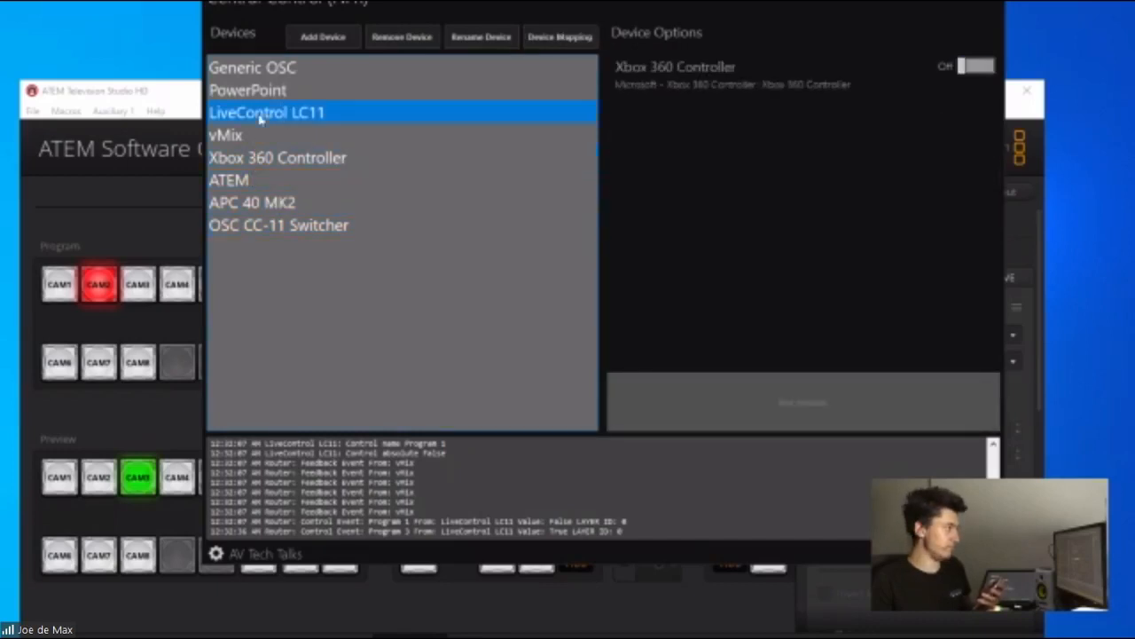
click(279, 69)
click(977, 67)
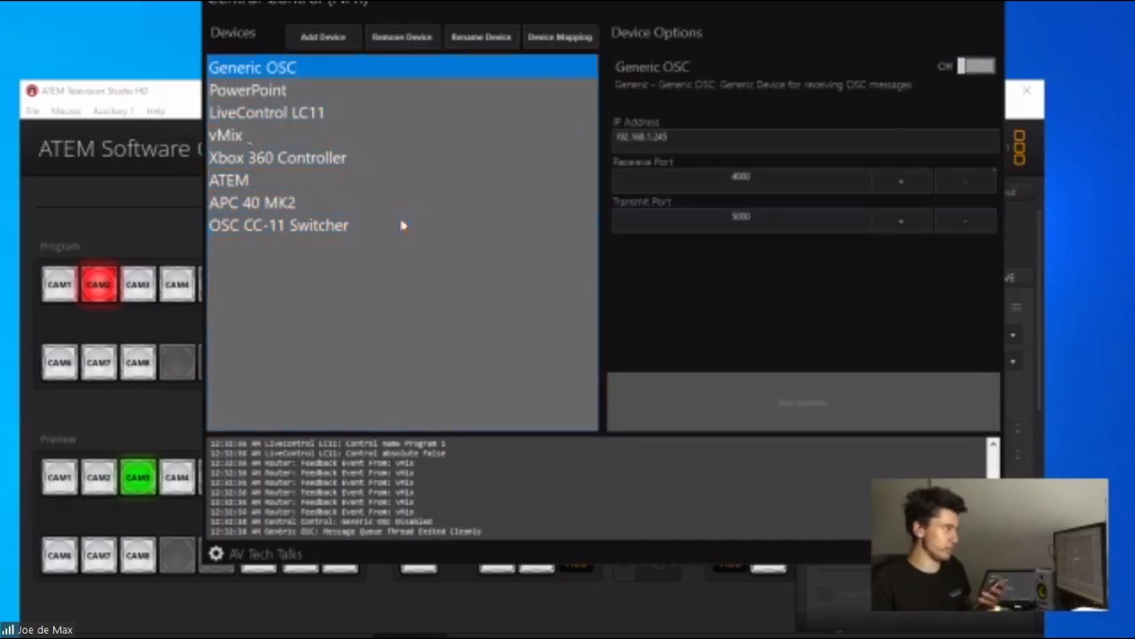
click(400, 225)
click(976, 67)
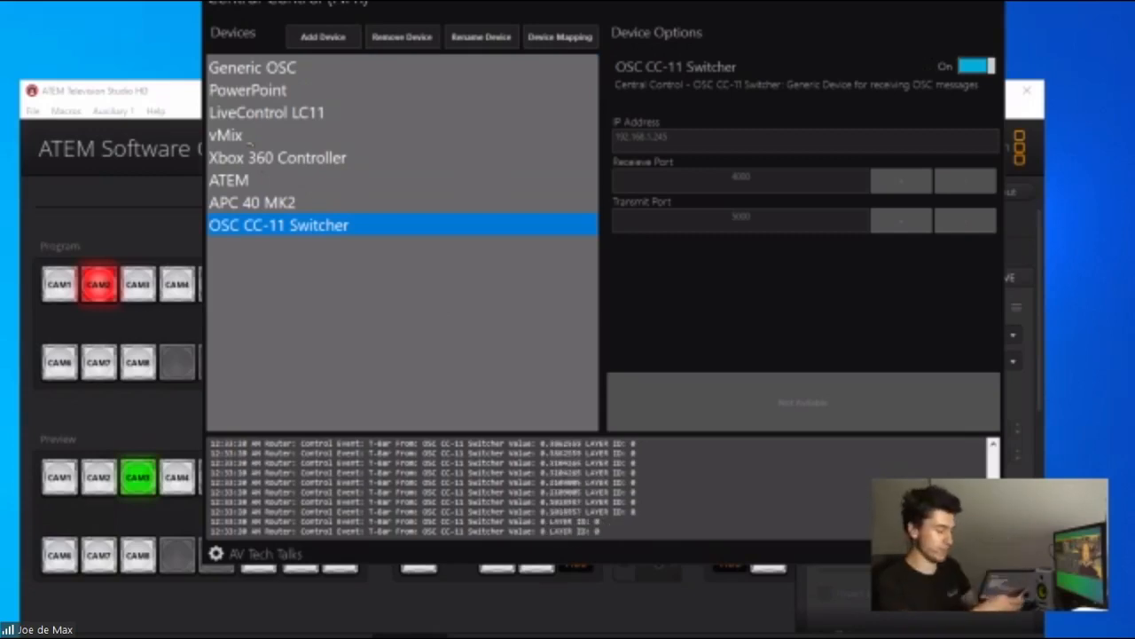
Step: Open the OSC CC-11 Switcher device mapping, list its buttons and turn on Jump To Control
click(559, 36)
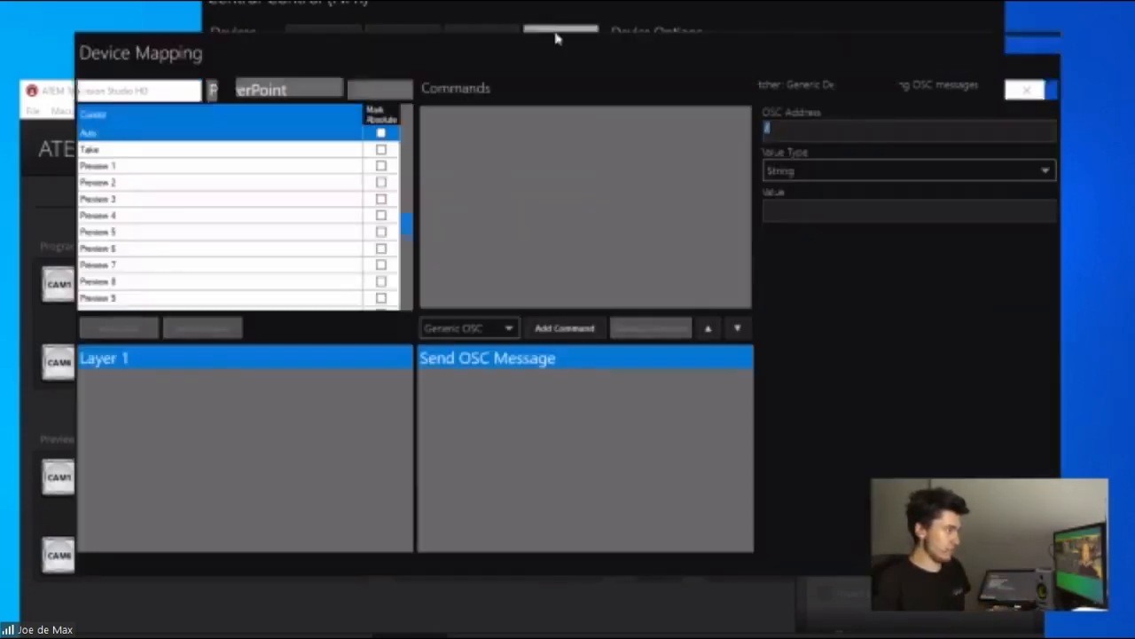
click(356, 73)
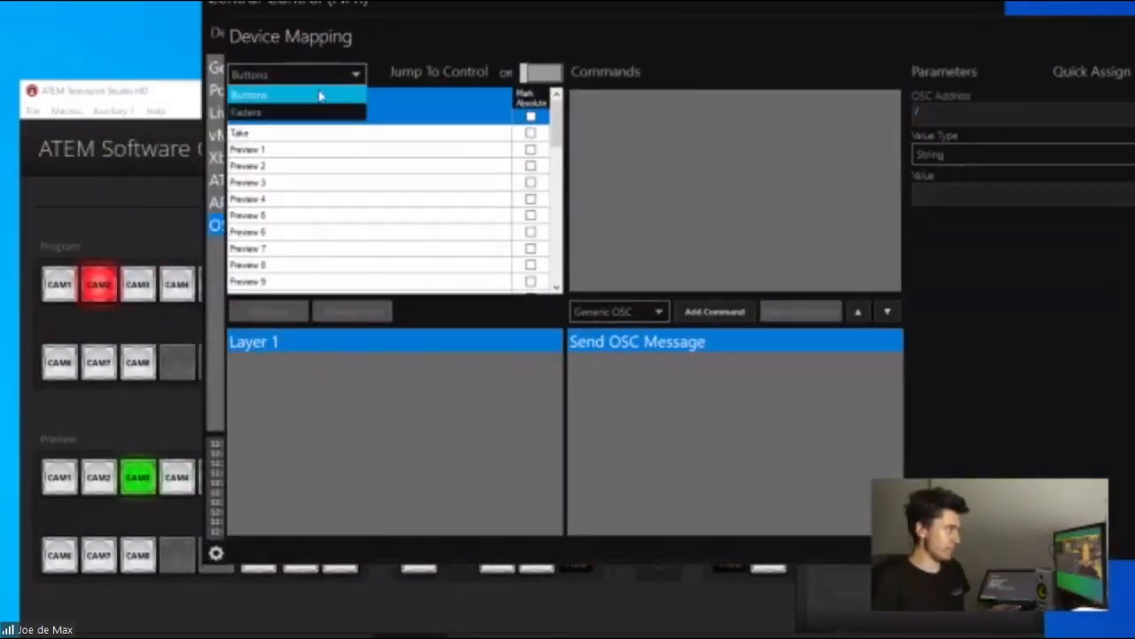
click(322, 95)
click(540, 75)
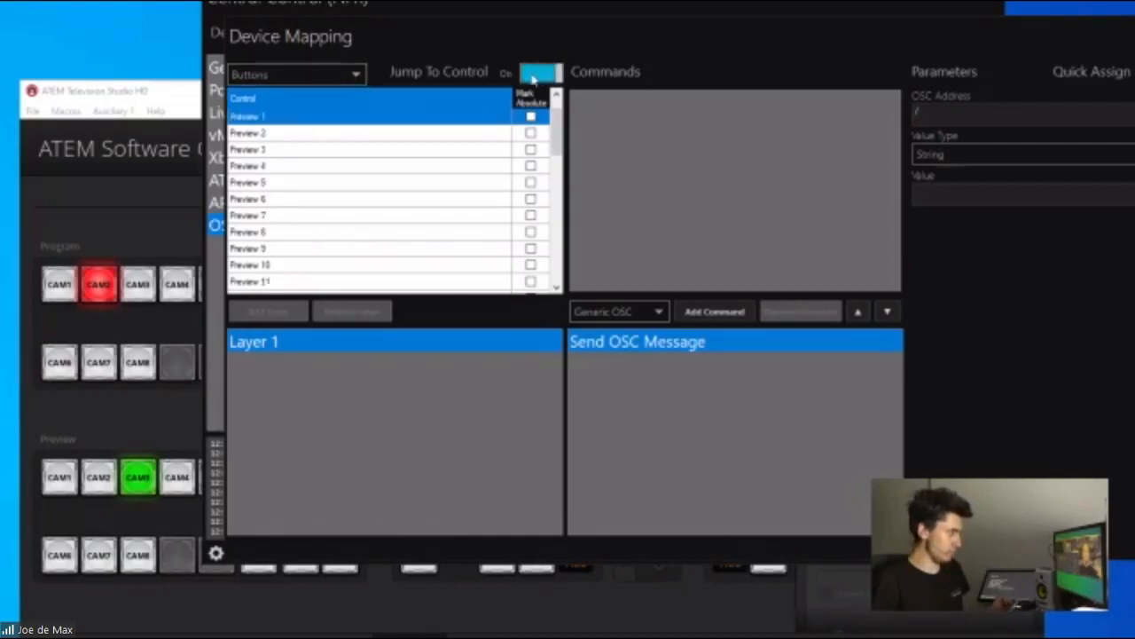
Step: Choose the ATEM Set Preview Row command with Camera 1 as input for the Preview 1 button
click(654, 312)
click(639, 399)
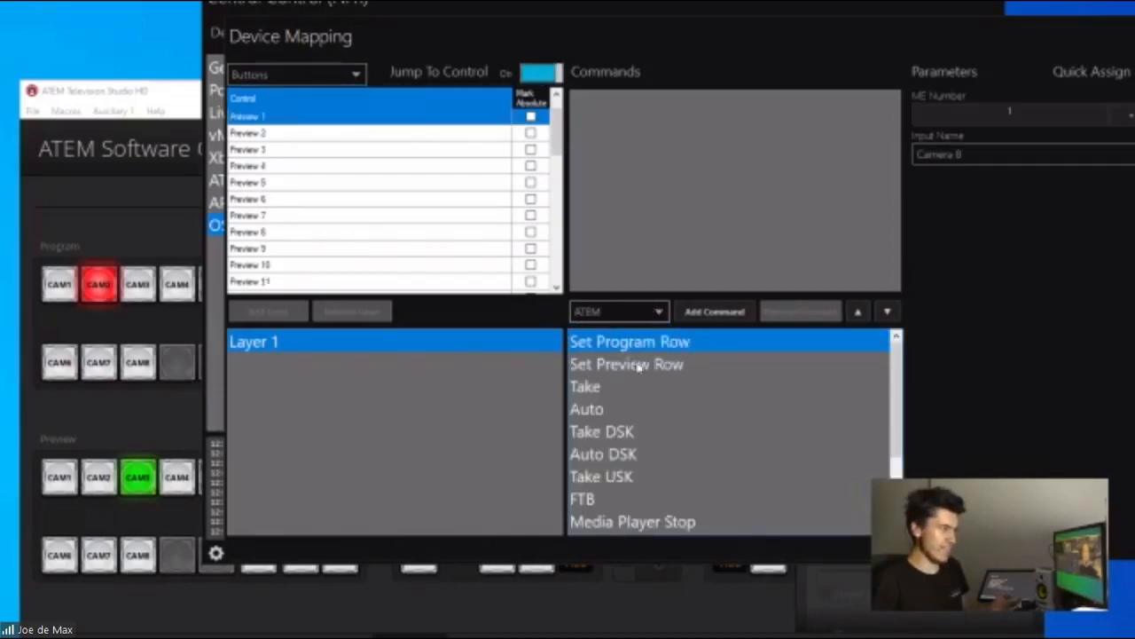
click(669, 365)
click(975, 155)
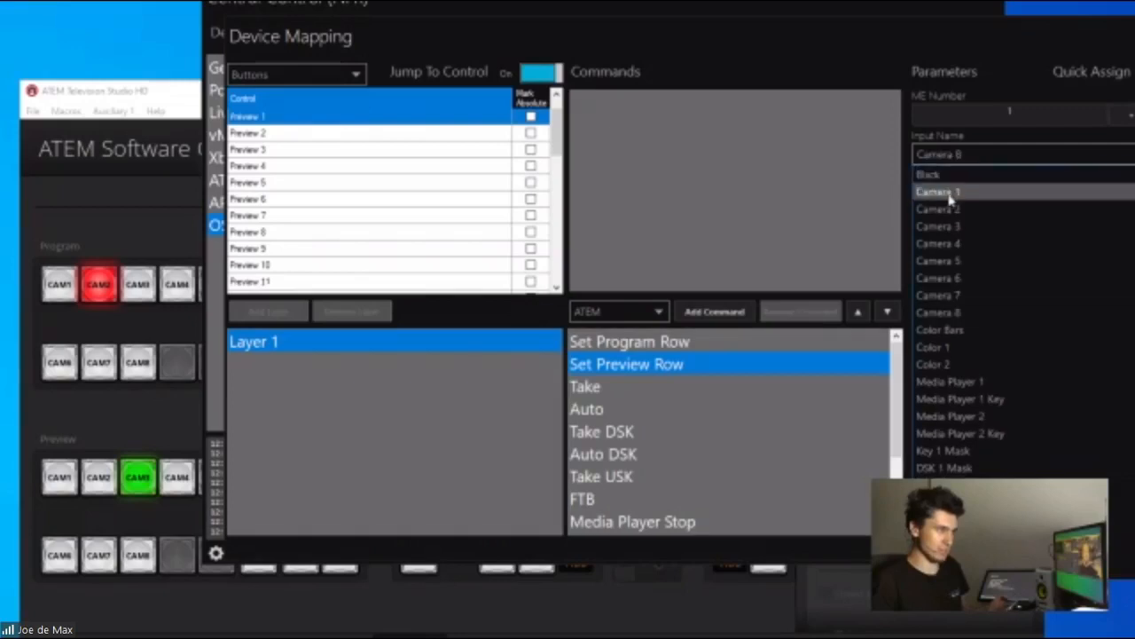
click(941, 190)
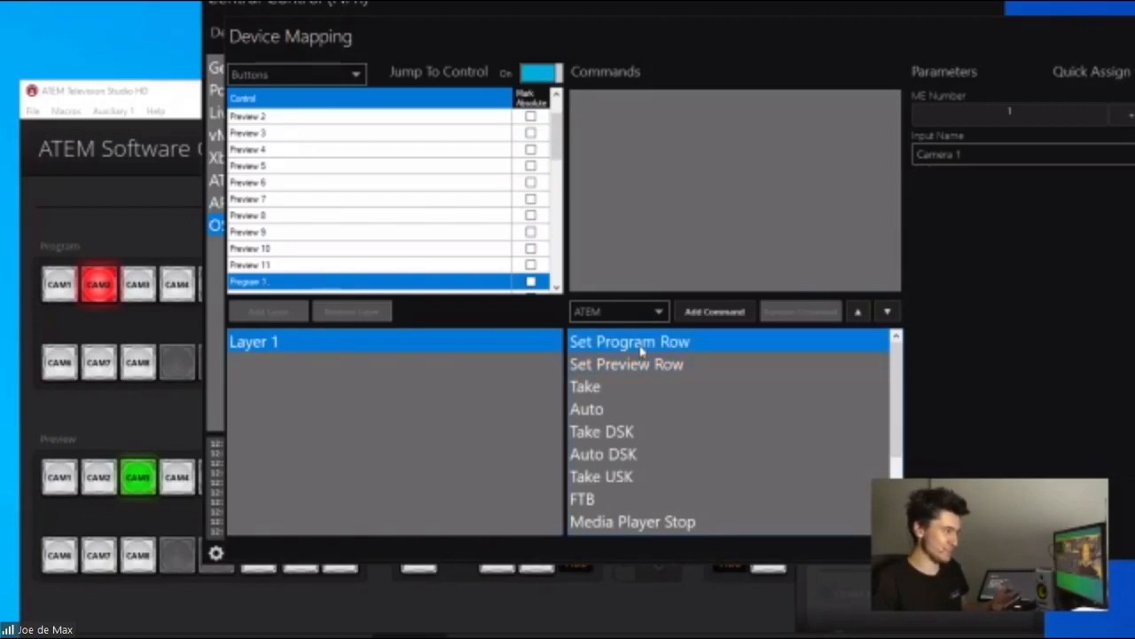
Step: Choose Camera 1 as the Set Program Row input for the Program 1 button and close the device mapping
click(1009, 152)
click(979, 192)
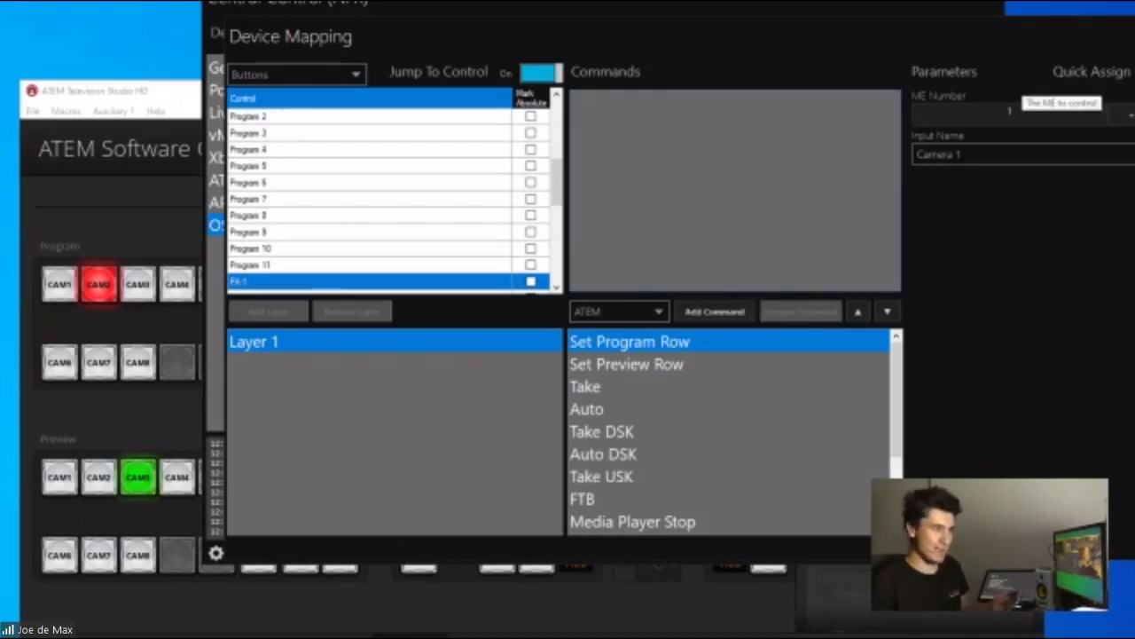
click(1134, 23)
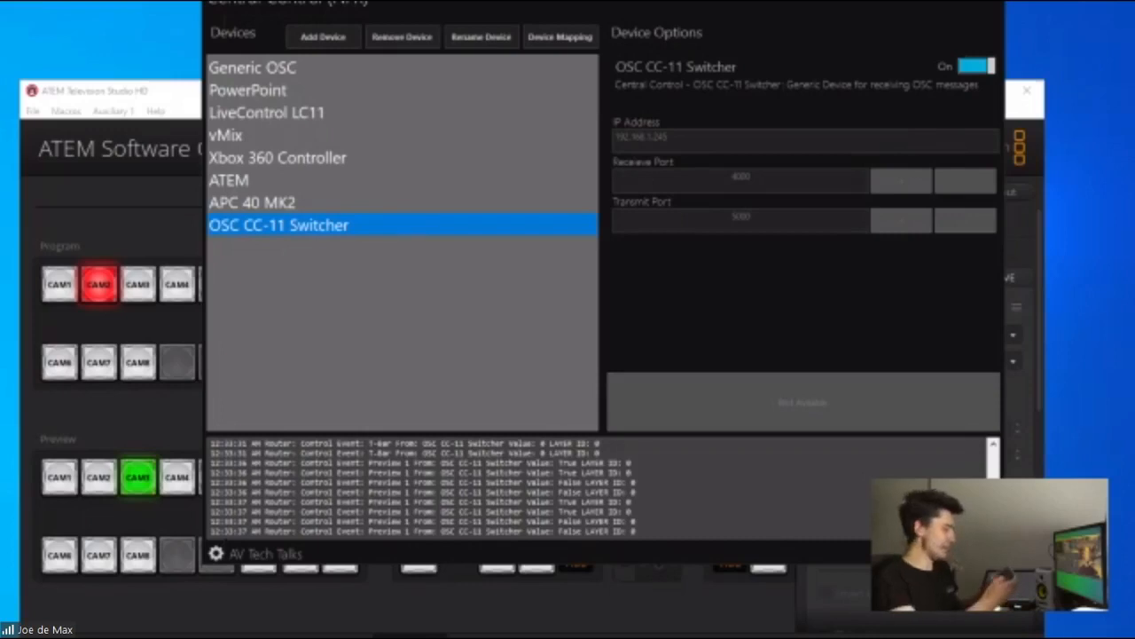
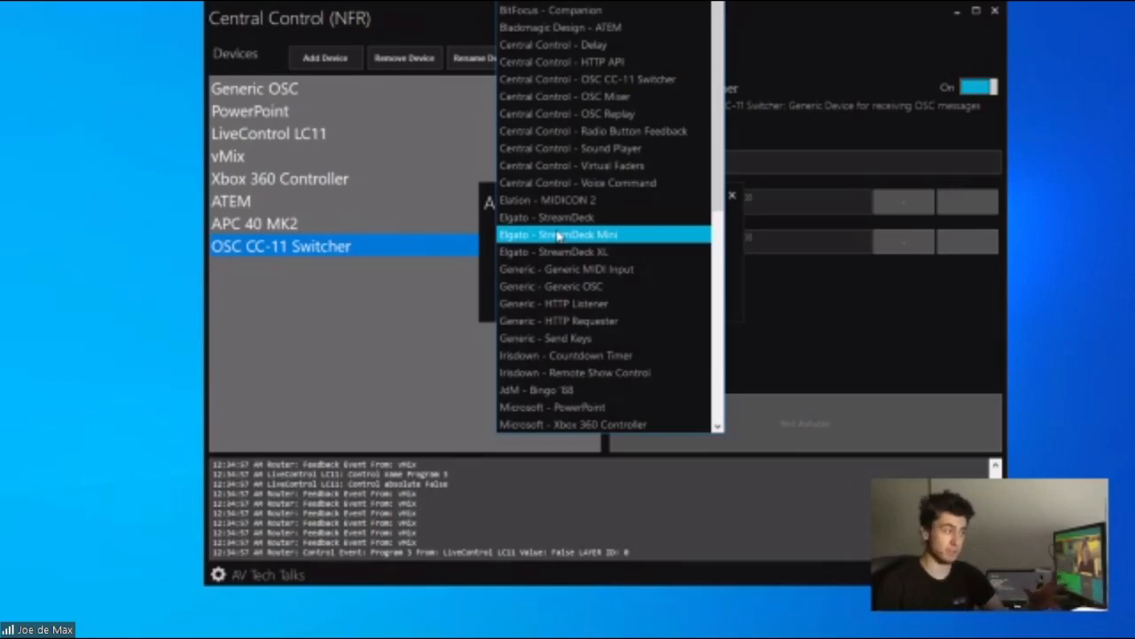
Step: Browse the supported device types, add a Generic MIDI Input device and show its options
scroll(581, 202, down, 4)
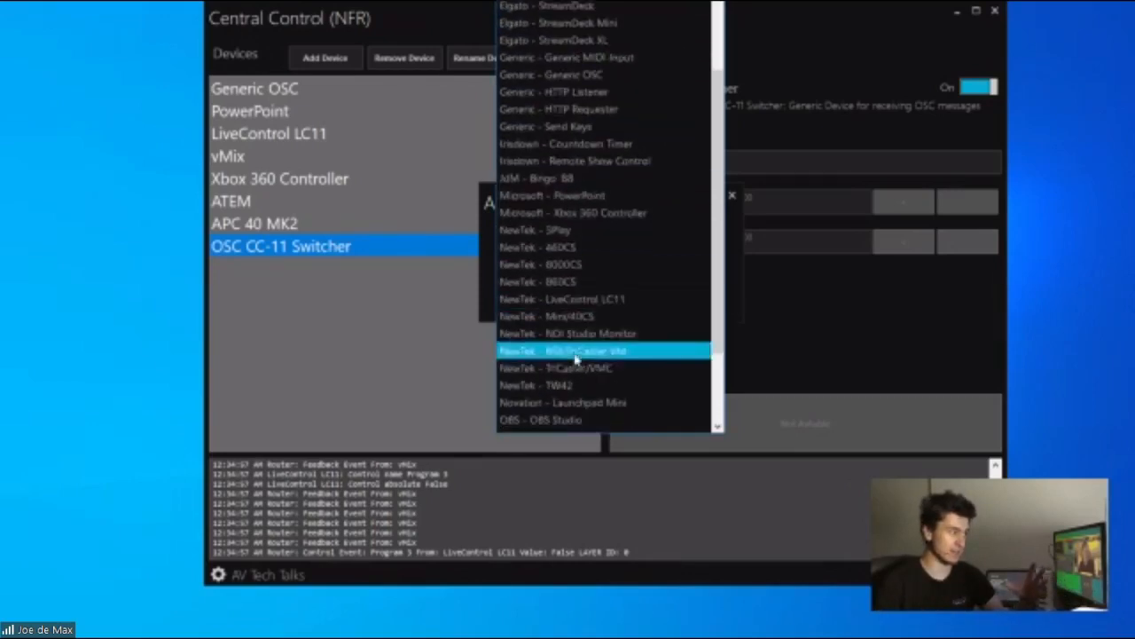
scroll(577, 355, down, 3)
scroll(573, 266, up, 7)
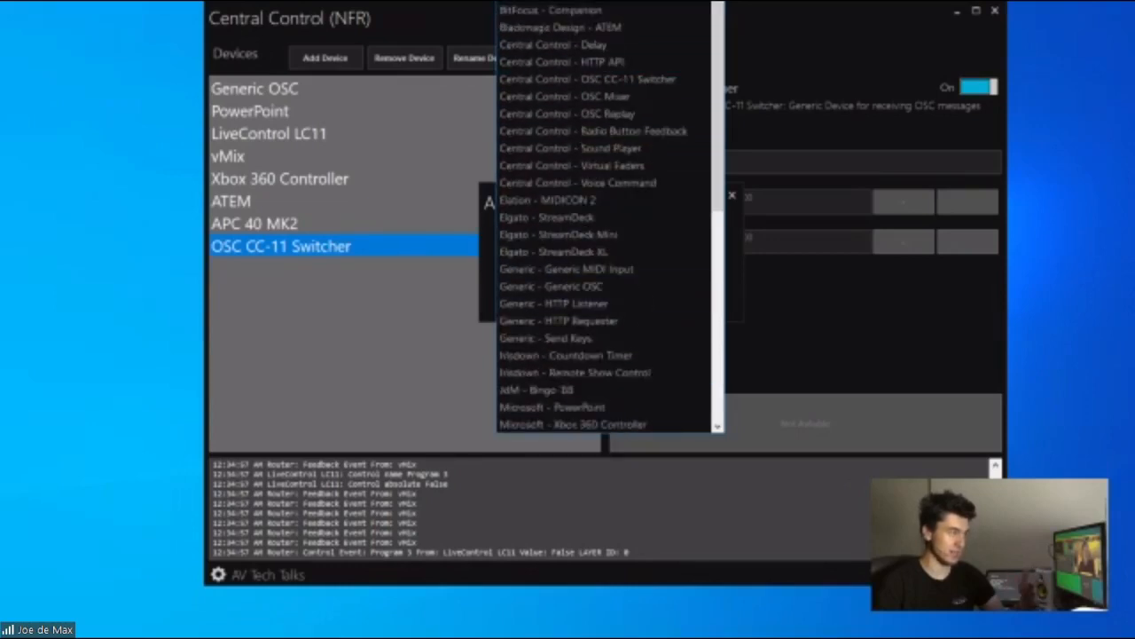
scroll(612, 177, down, 5)
scroll(613, 213, down, 3)
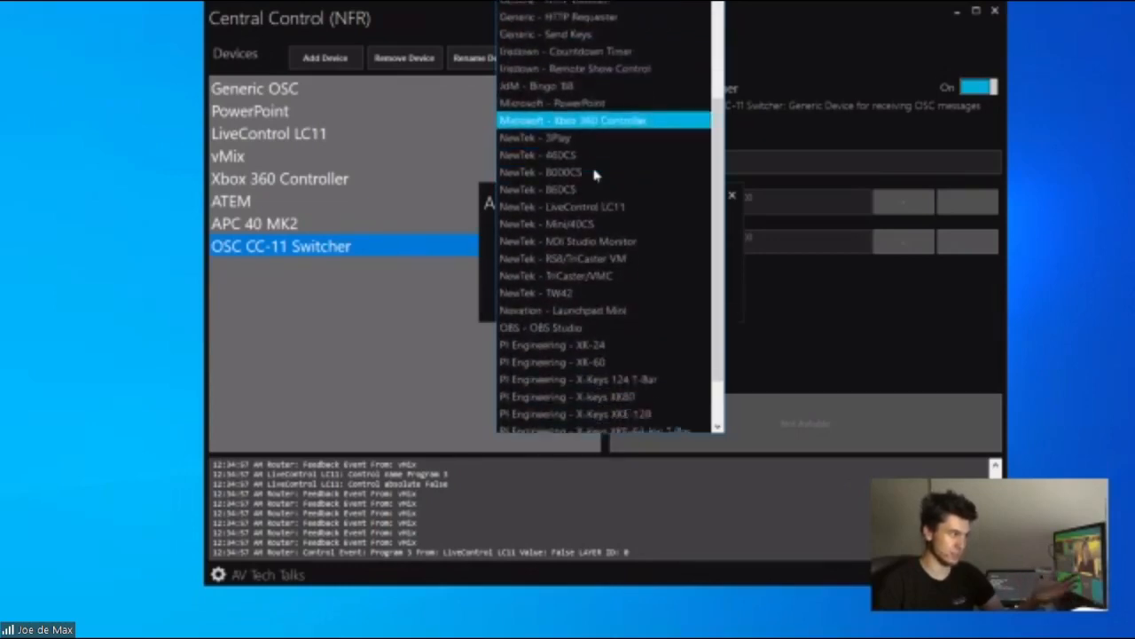
scroll(581, 249, up, 1)
scroll(586, 178, up, 3)
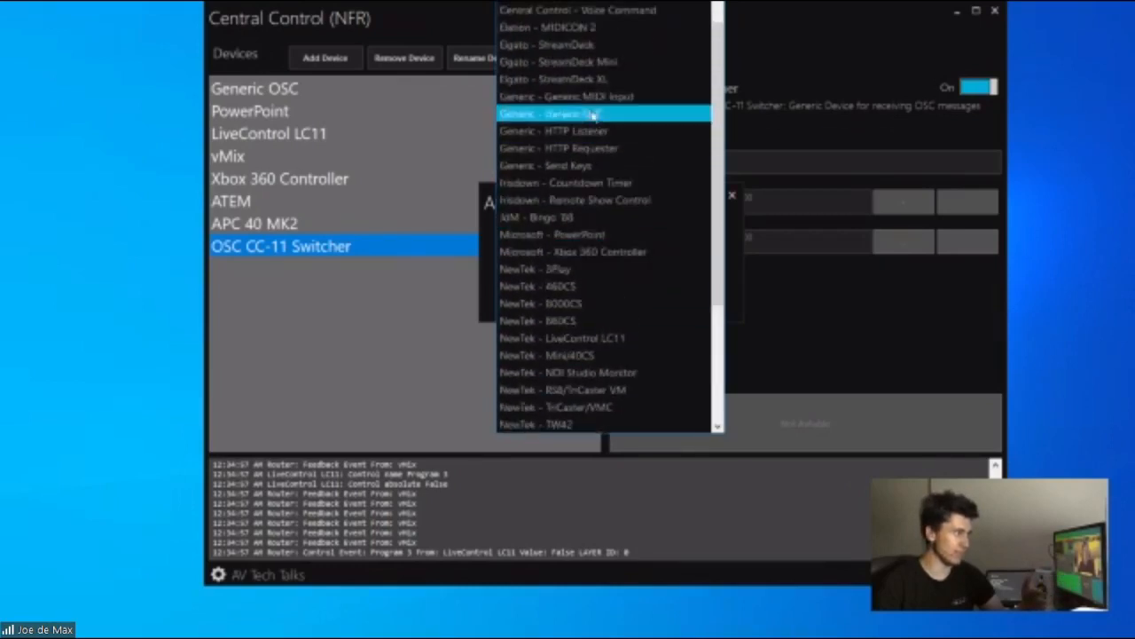
click(598, 84)
click(606, 302)
click(418, 269)
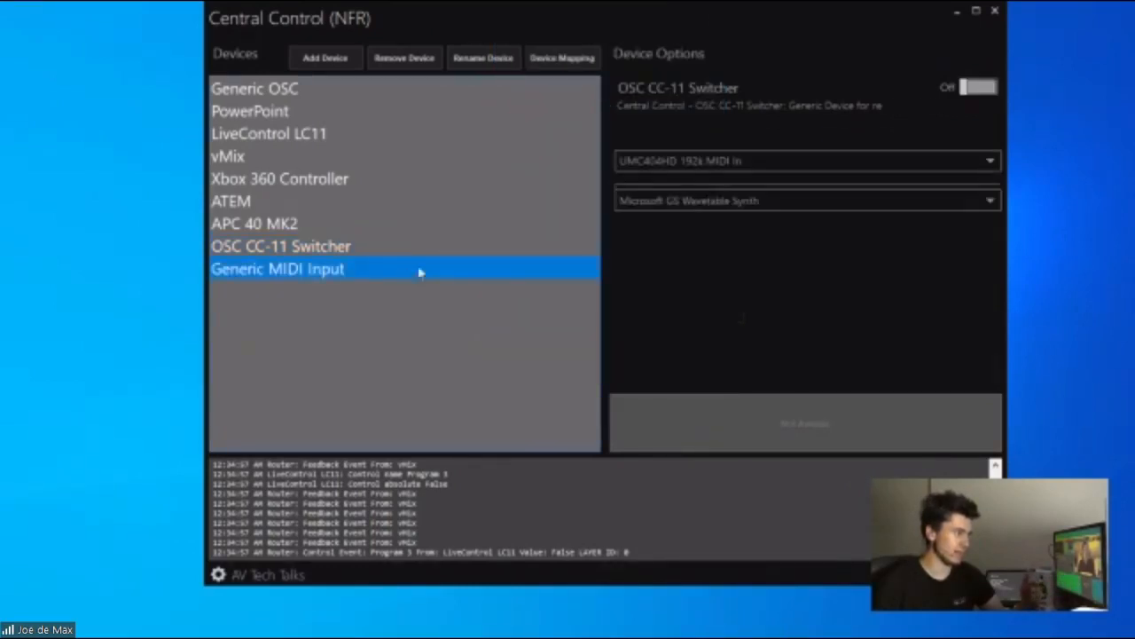
Step: Set both MIDI In and MIDI Out of the Generic MIDI Input device to APC40 mkII
click(801, 160)
click(710, 199)
click(710, 202)
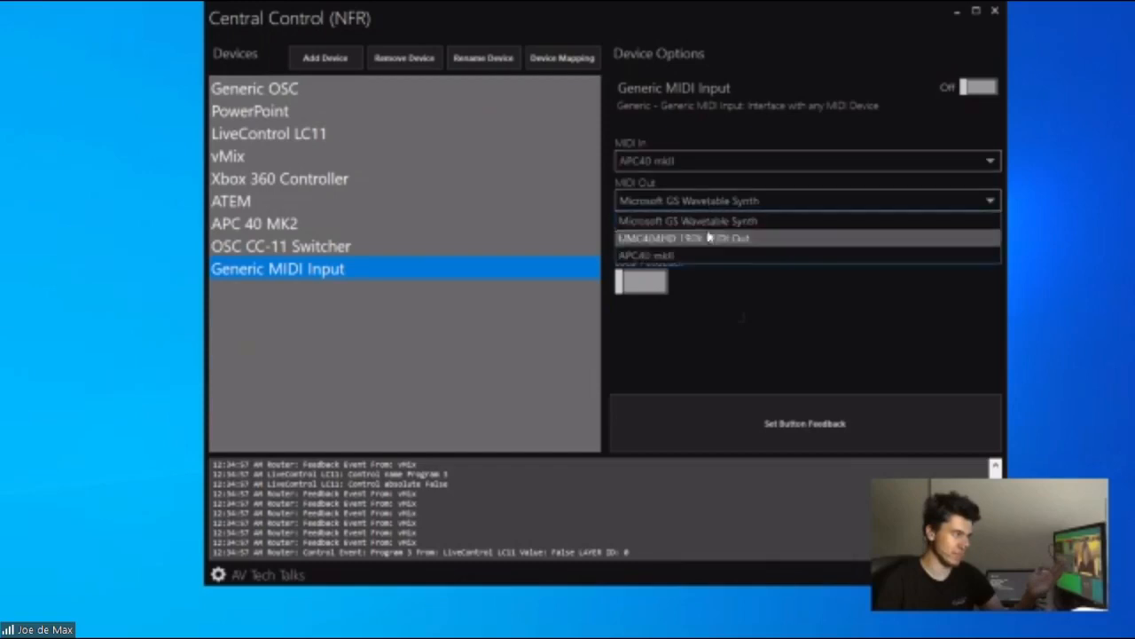
click(701, 236)
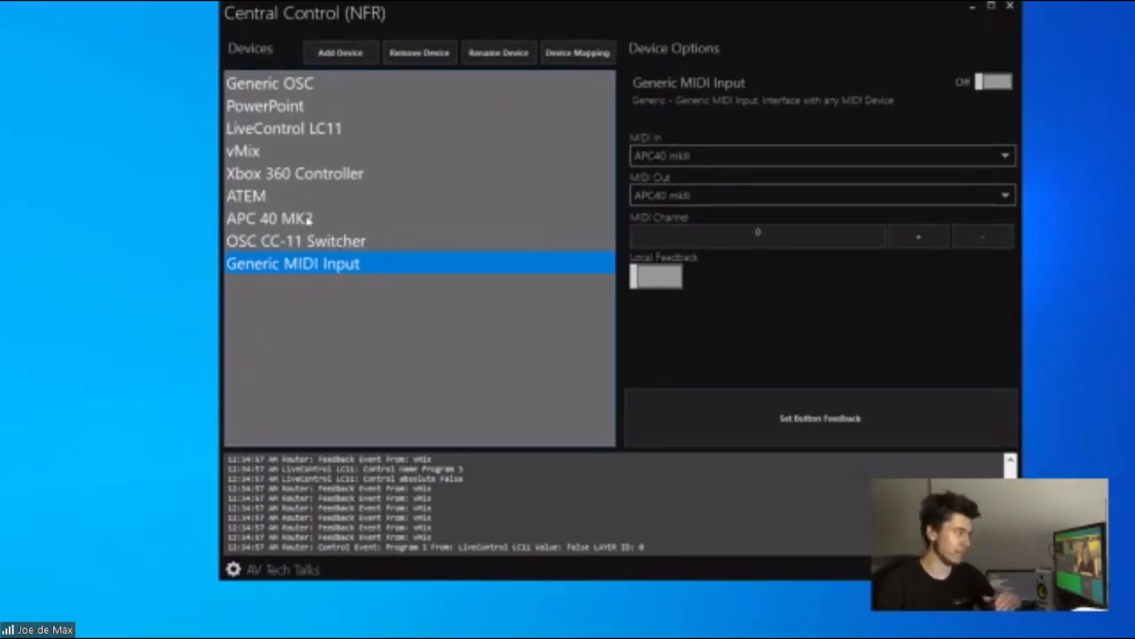
Step: Open the LiveControl LC11 device mapping and show the Generic MIDI Input's Send MIDI Note command with its parameters
click(306, 135)
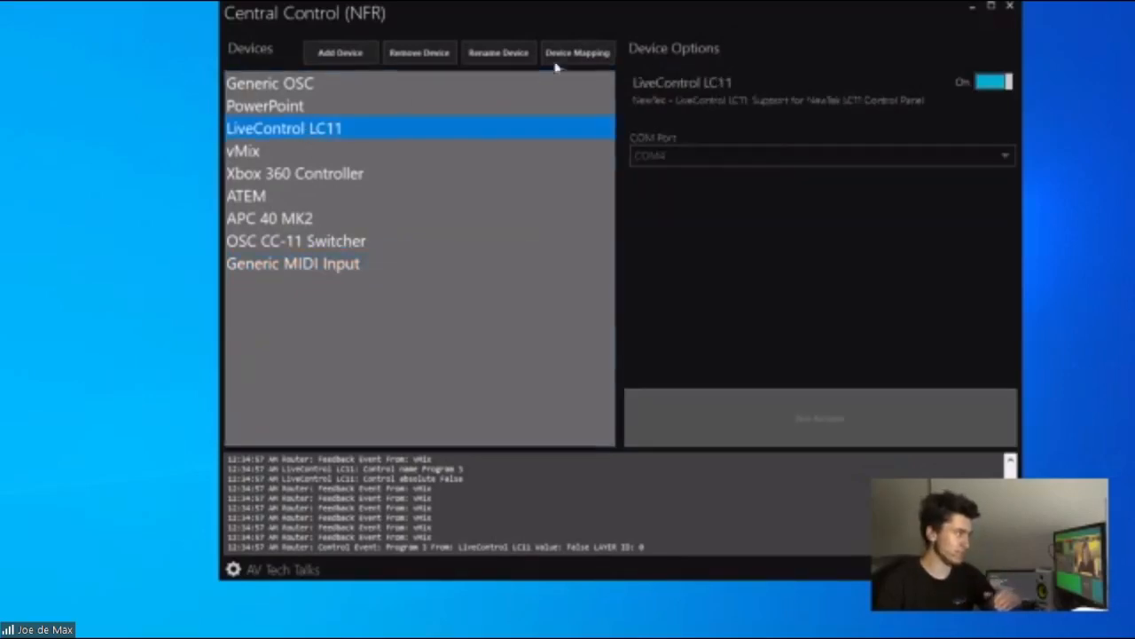
click(577, 53)
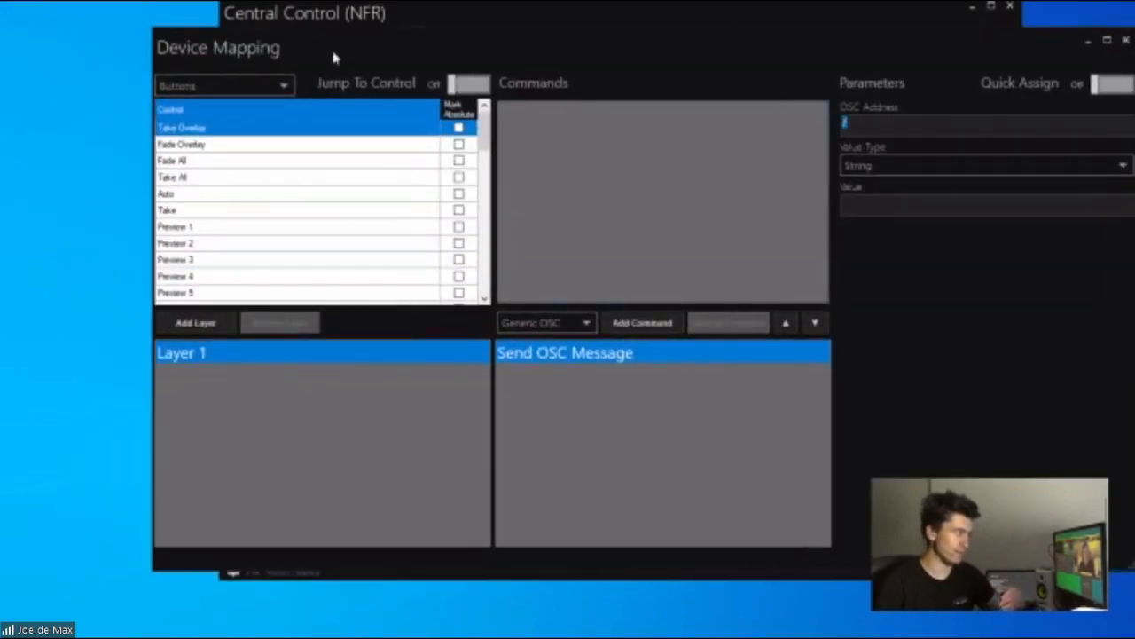
drag(333, 57, 319, 26)
click(568, 291)
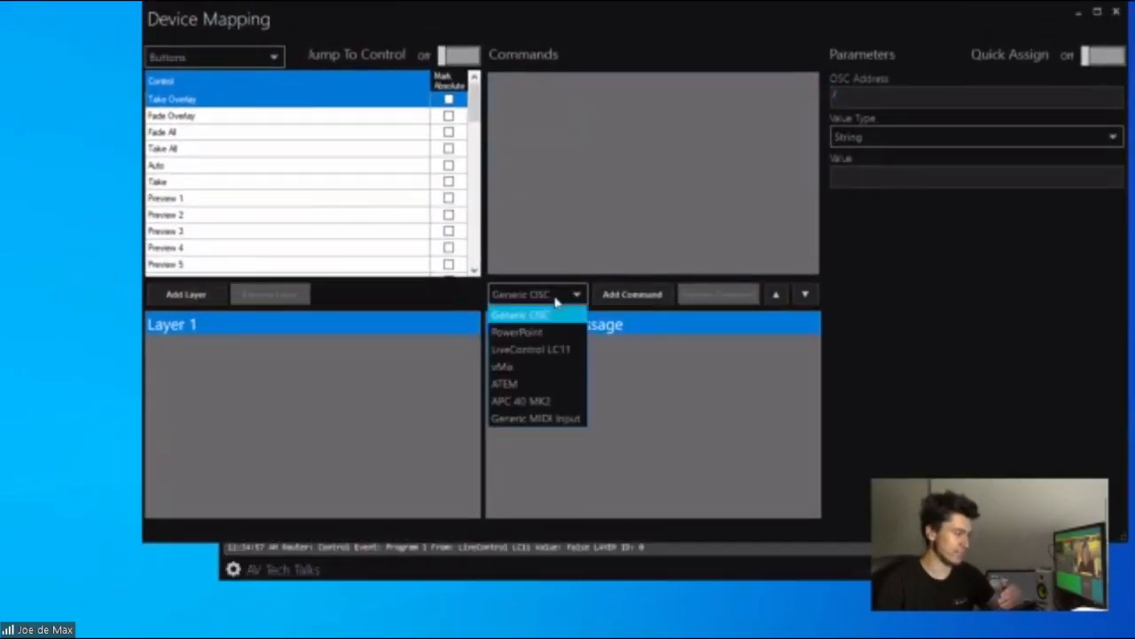
click(535, 419)
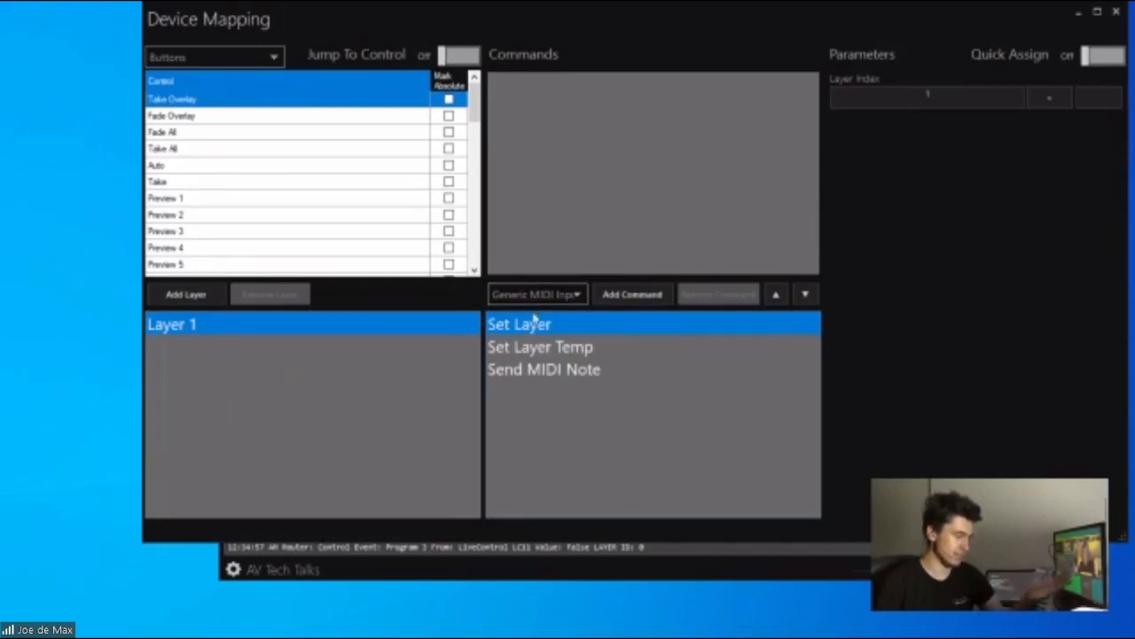
click(547, 371)
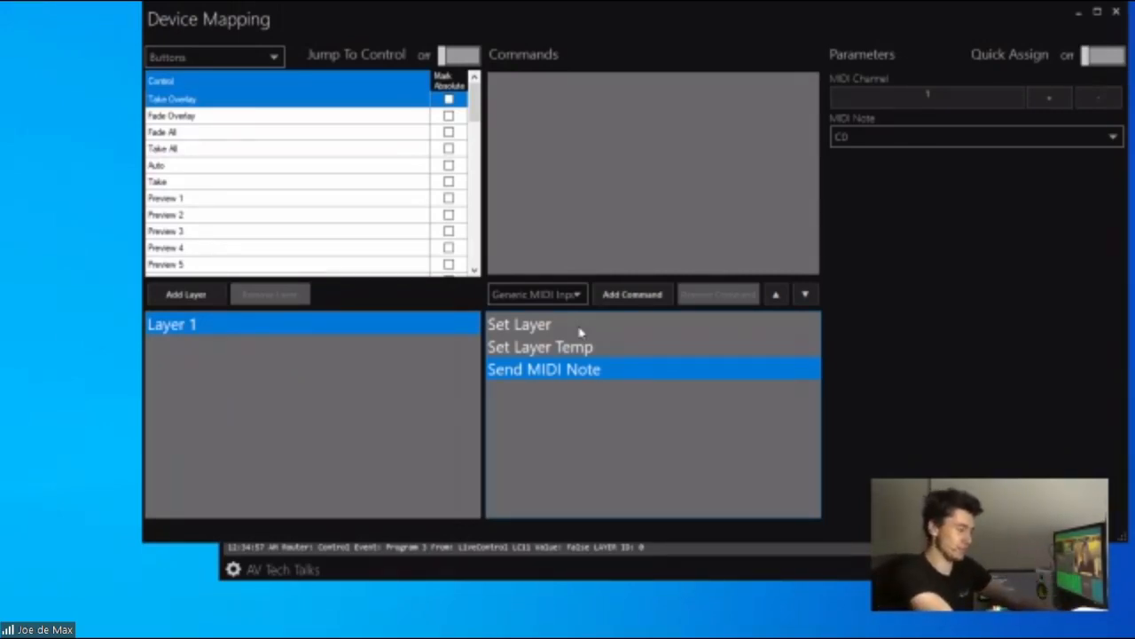
Step: Switch the LiveControl LC11 mapping to Faders to show the command offered by Generic MIDI Input
click(543, 294)
click(543, 294)
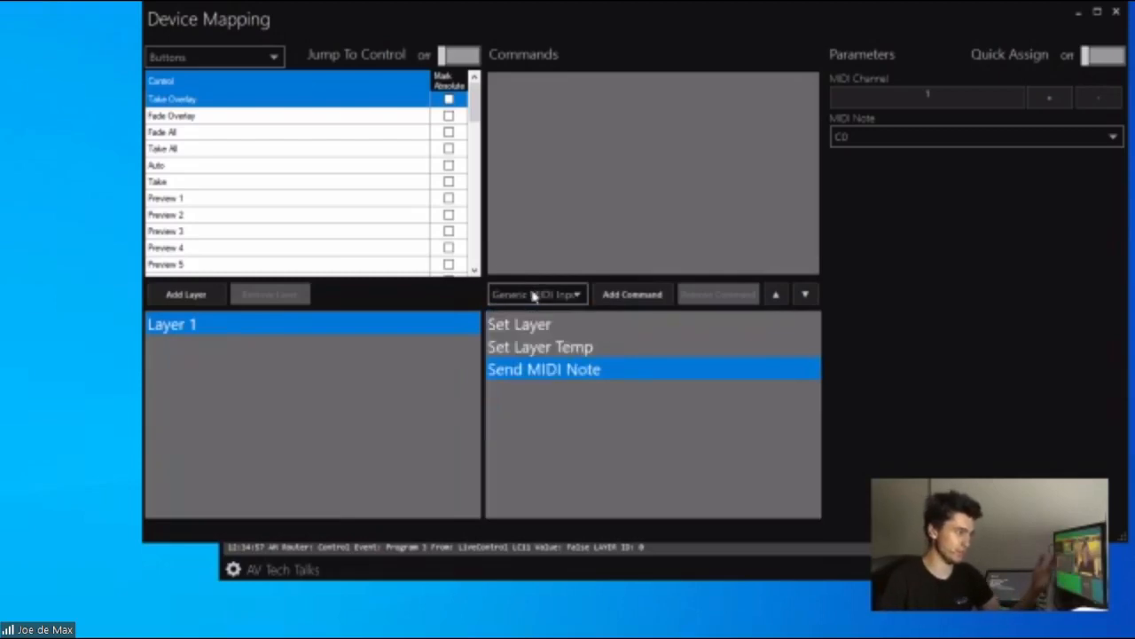
click(221, 55)
click(178, 89)
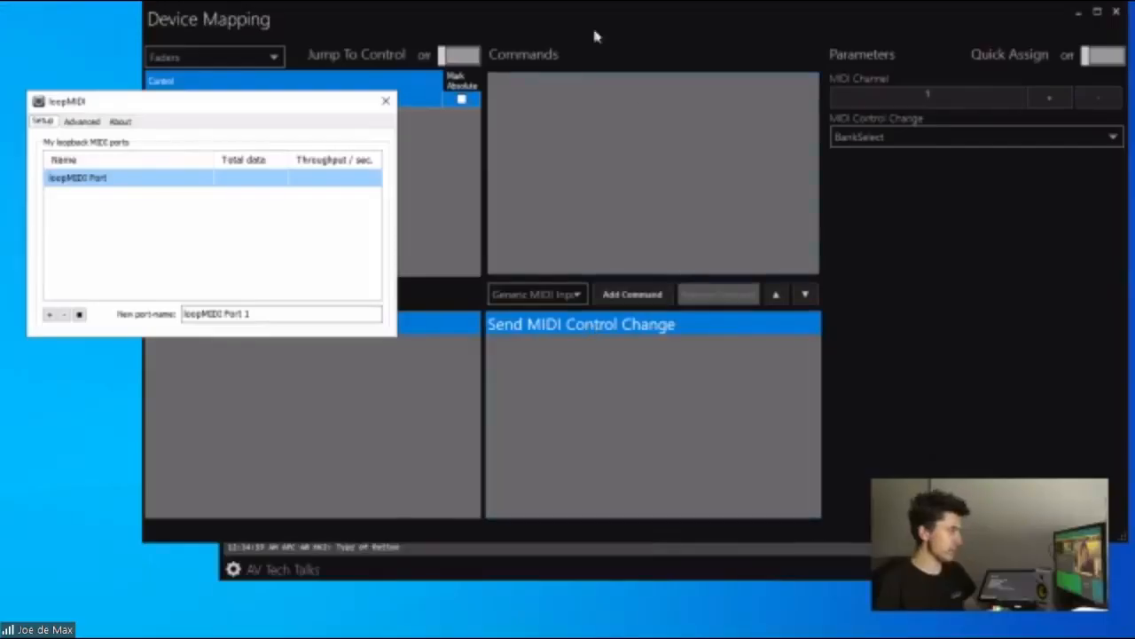
Step: Move the loopMIDI window clear to show its loopback MIDI ports, and close the device mapping
drag(136, 108, 609, 217)
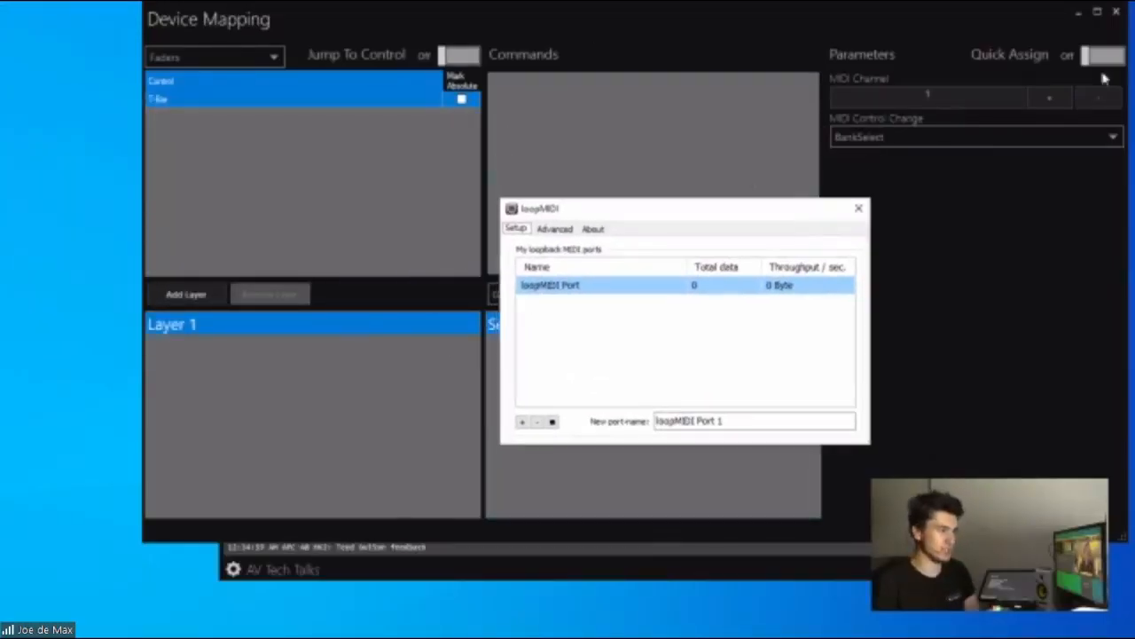
click(1128, 38)
click(1116, 12)
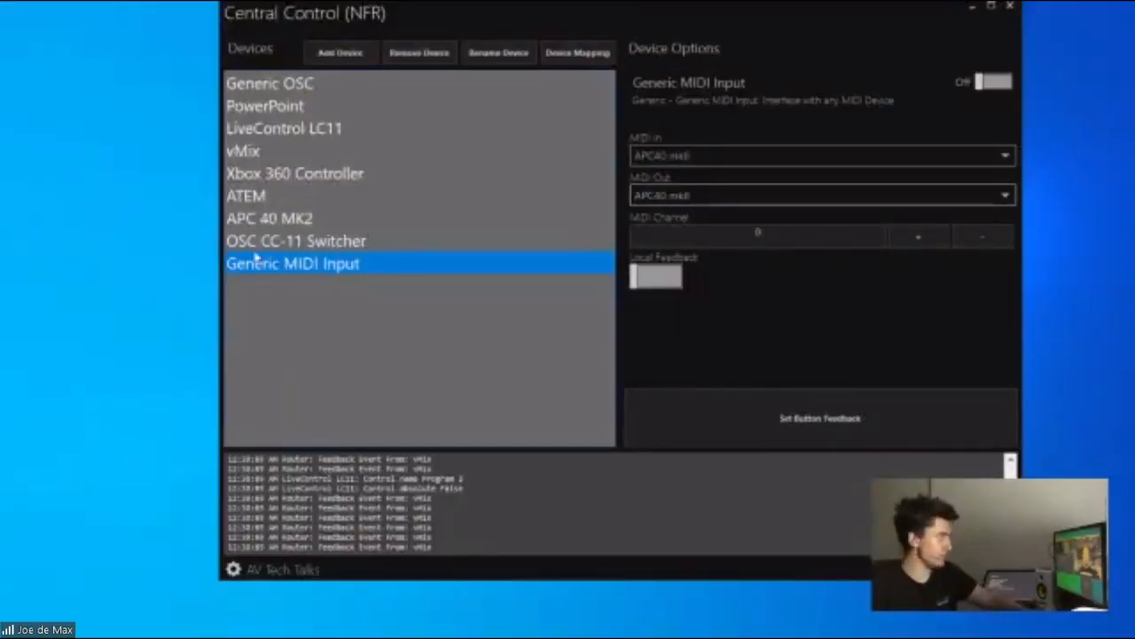
Step: Add the ATEM Take command to the LiveControl LC11's Take button alongside vMix Take Mix, and close the device mapping
click(317, 131)
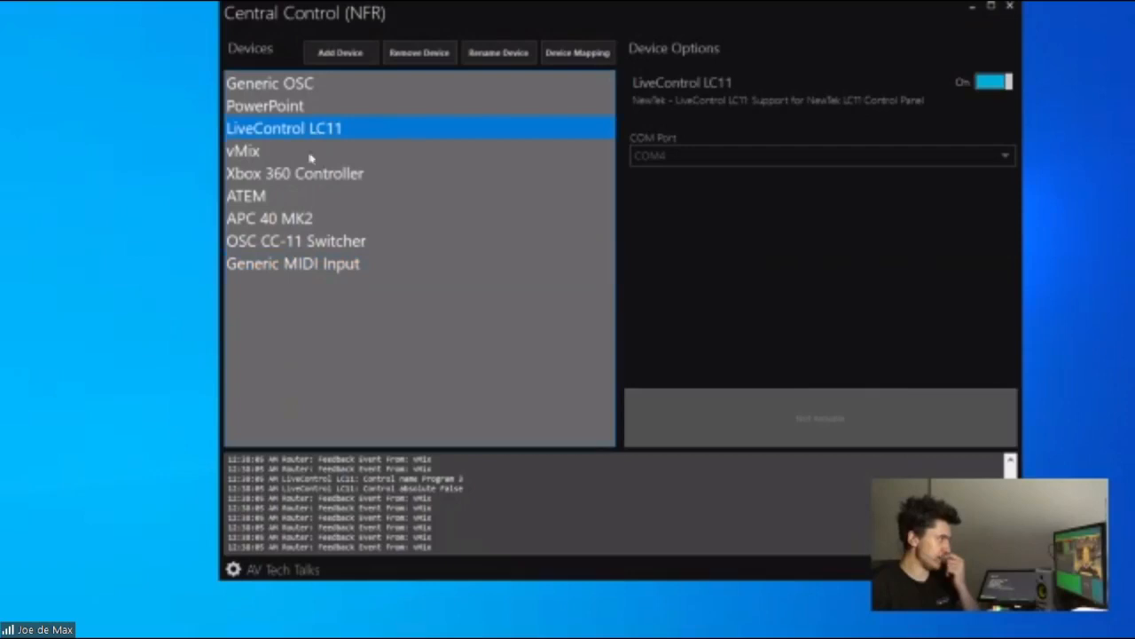
click(572, 52)
drag(570, 56, 627, 105)
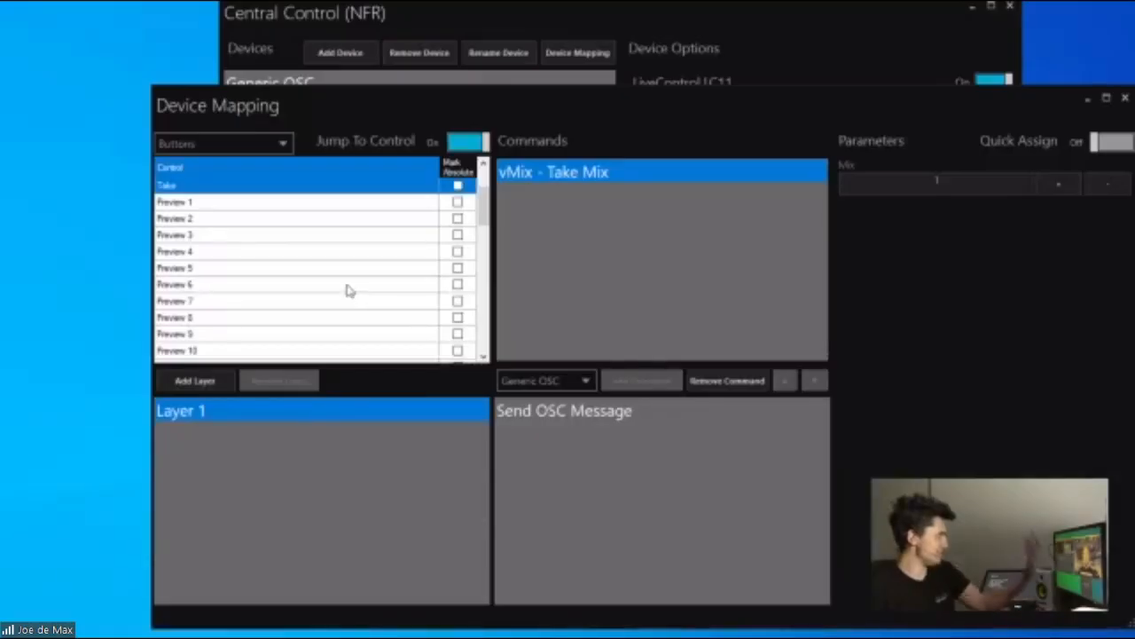
click(542, 378)
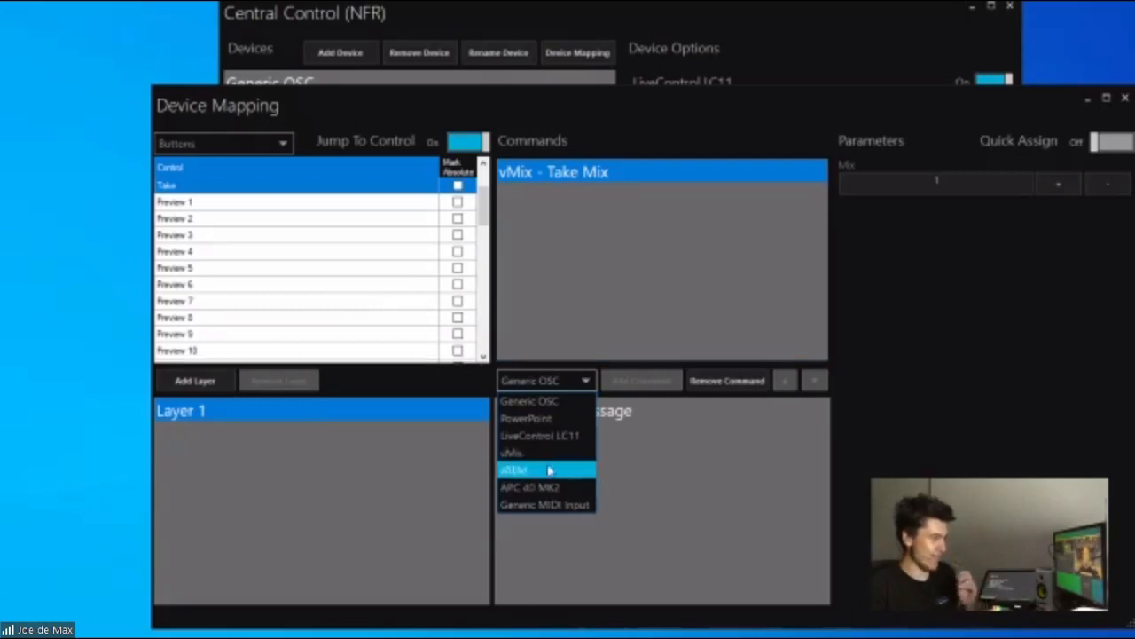
click(541, 470)
click(550, 456)
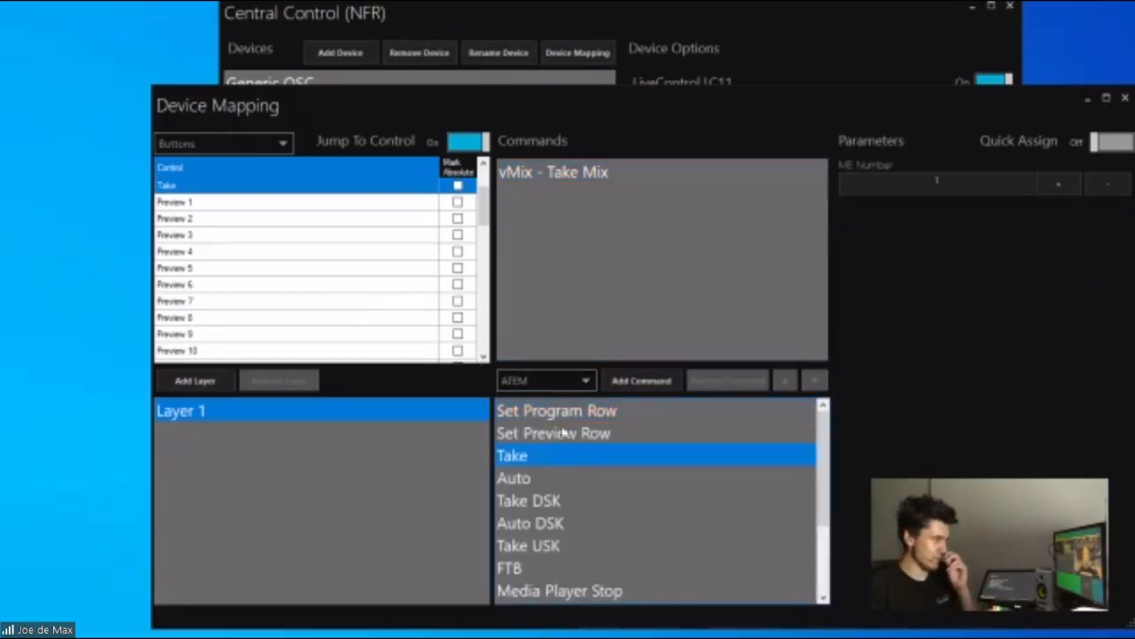
click(626, 381)
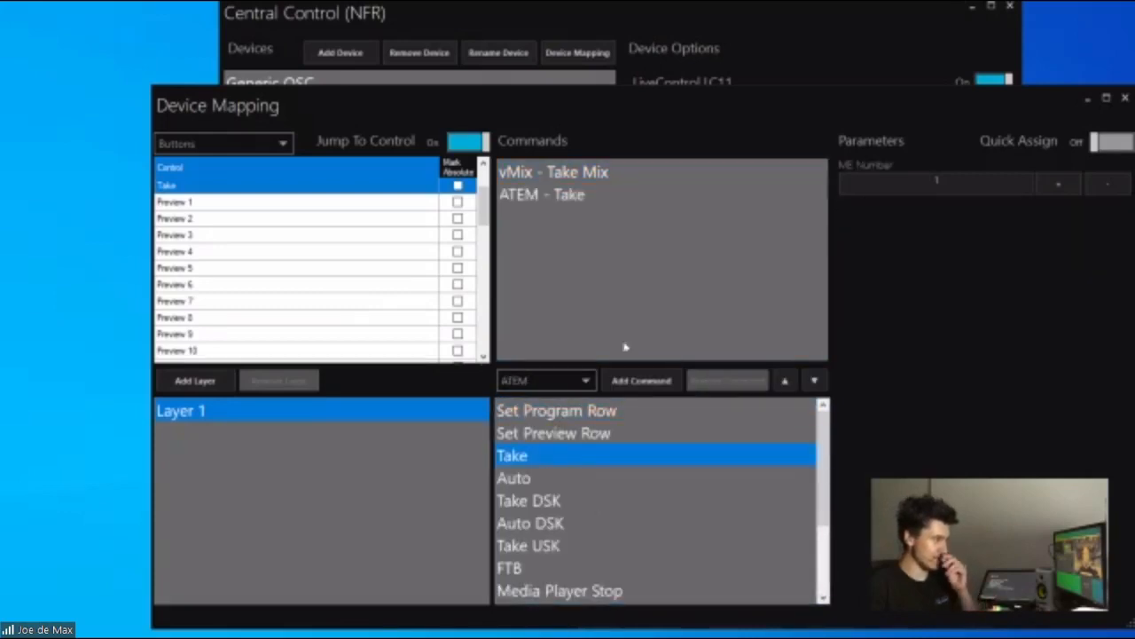
click(1125, 98)
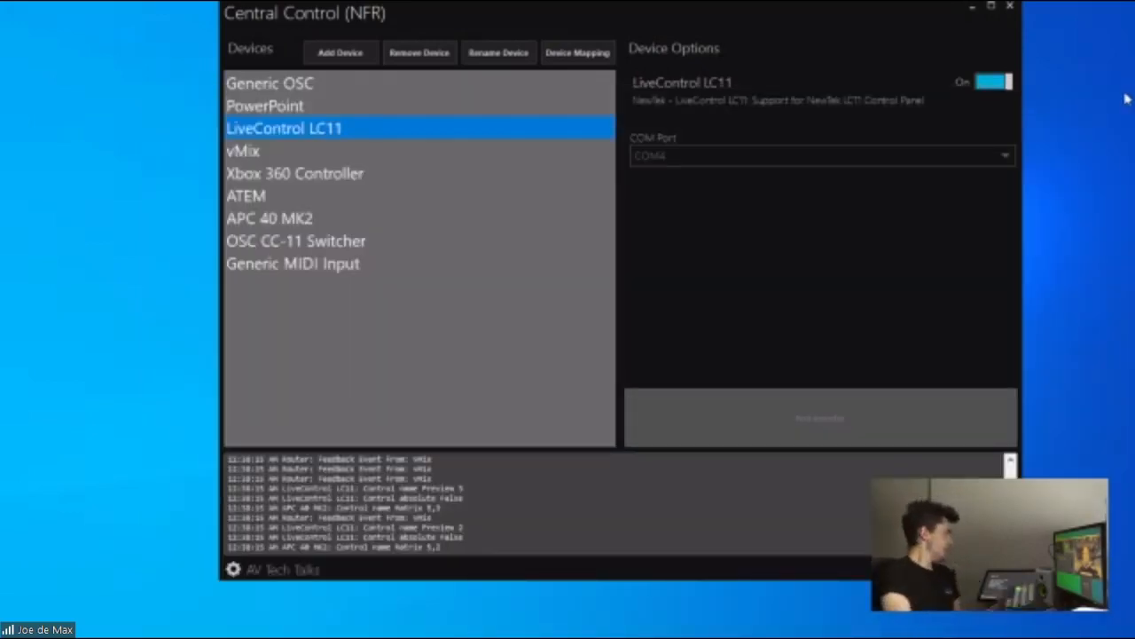
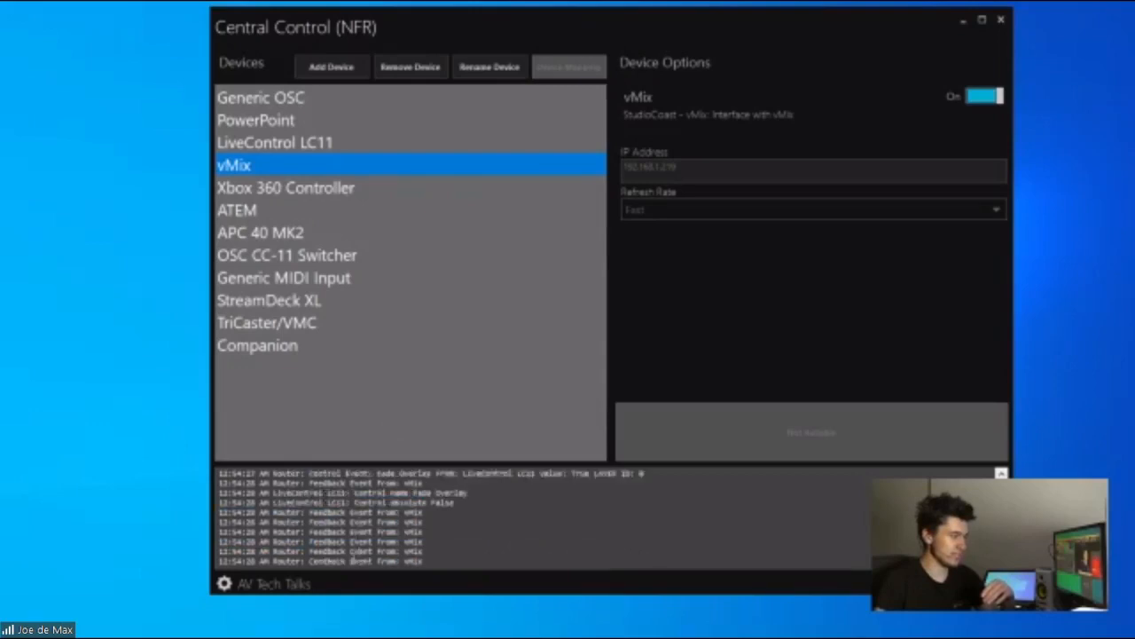
Step: Show the project, activation and Log Level options in the application settings, moving the window so they fit on screen
click(224, 584)
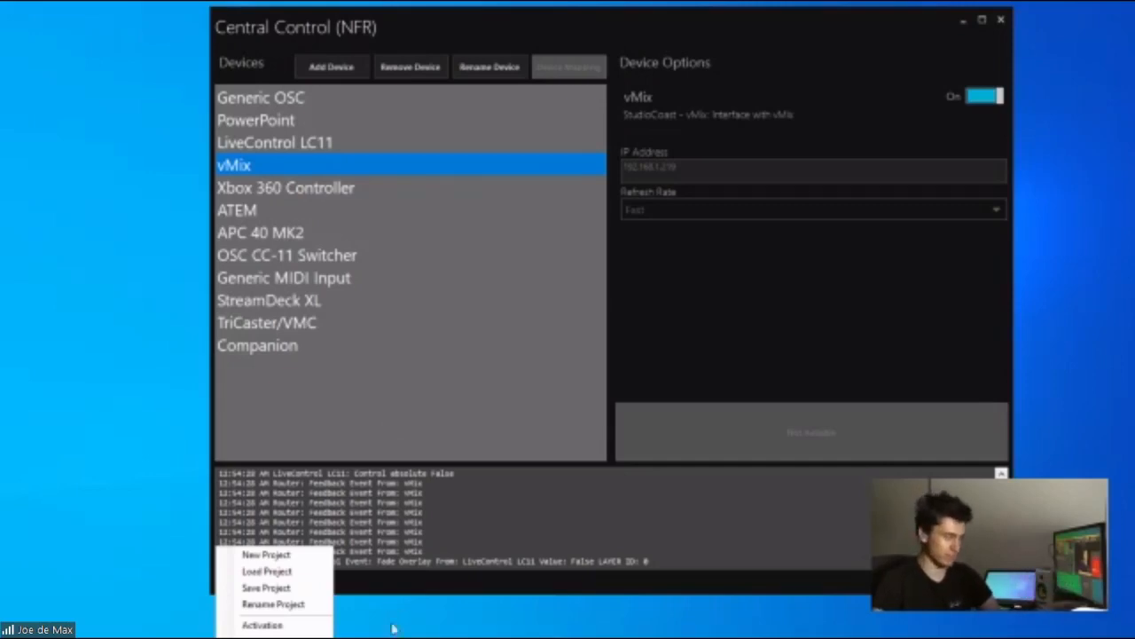
click(407, 551)
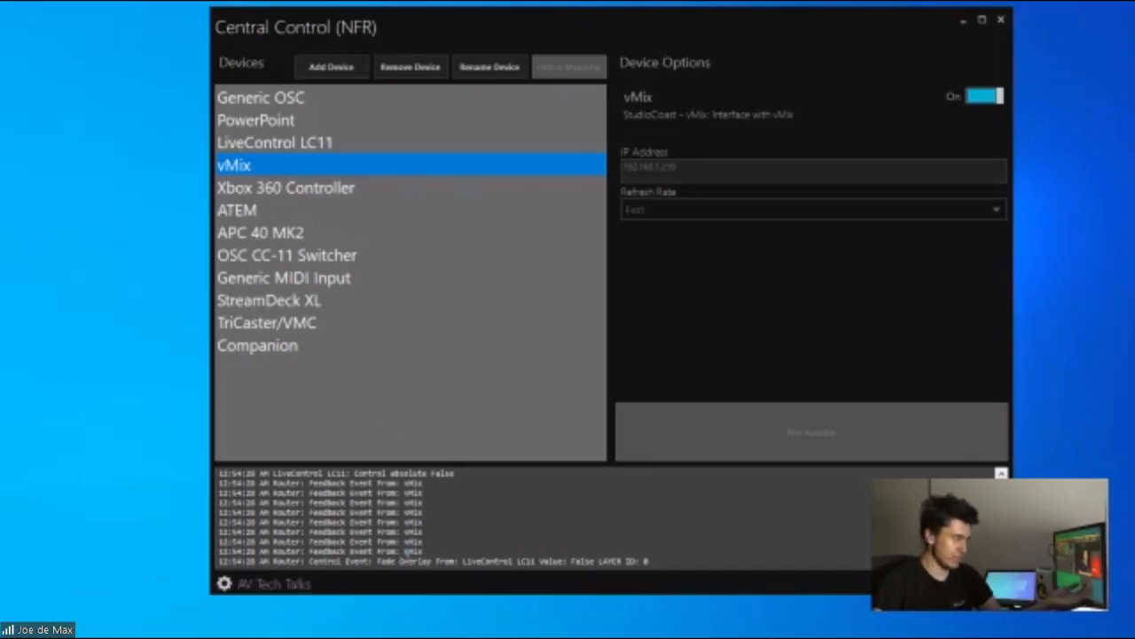
click(223, 585)
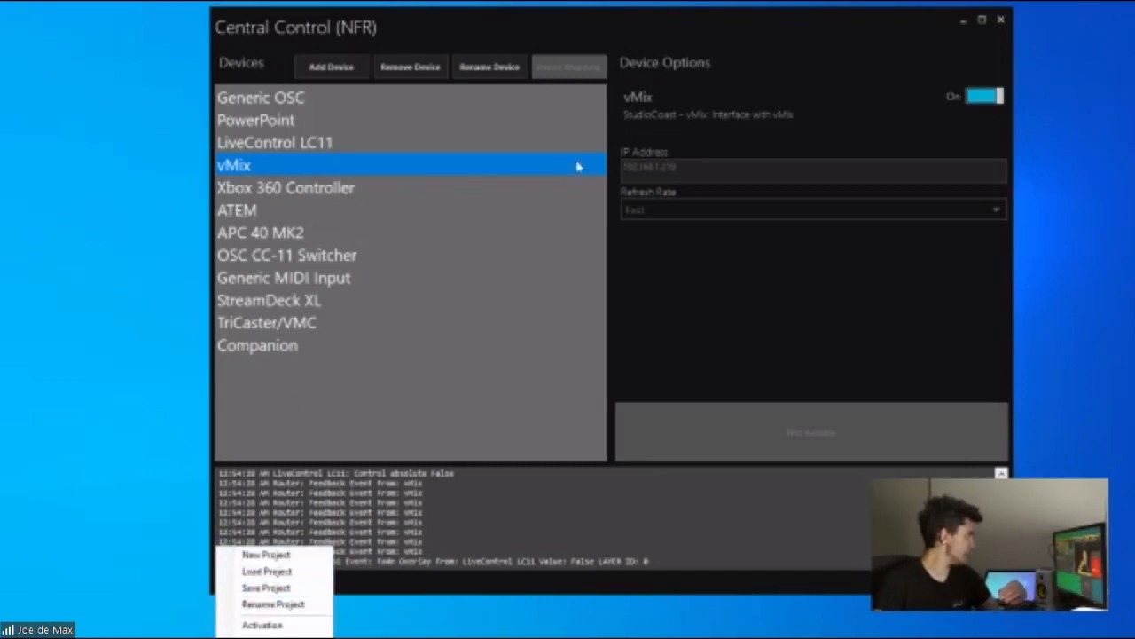
drag(638, 32, 634, 0)
click(219, 495)
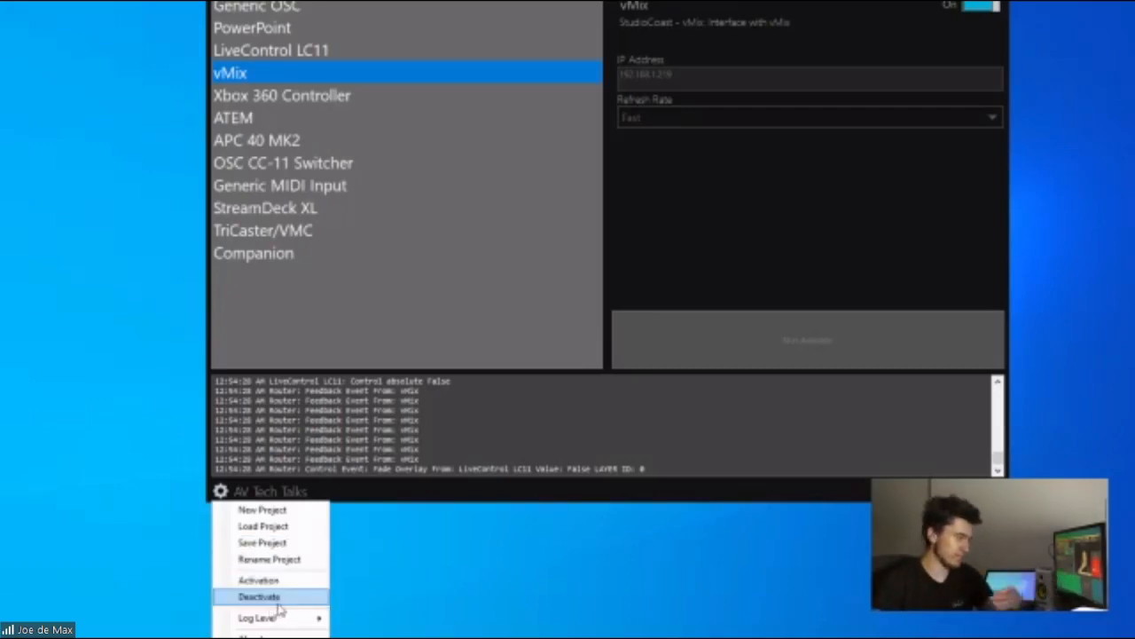
mouse_move(284, 618)
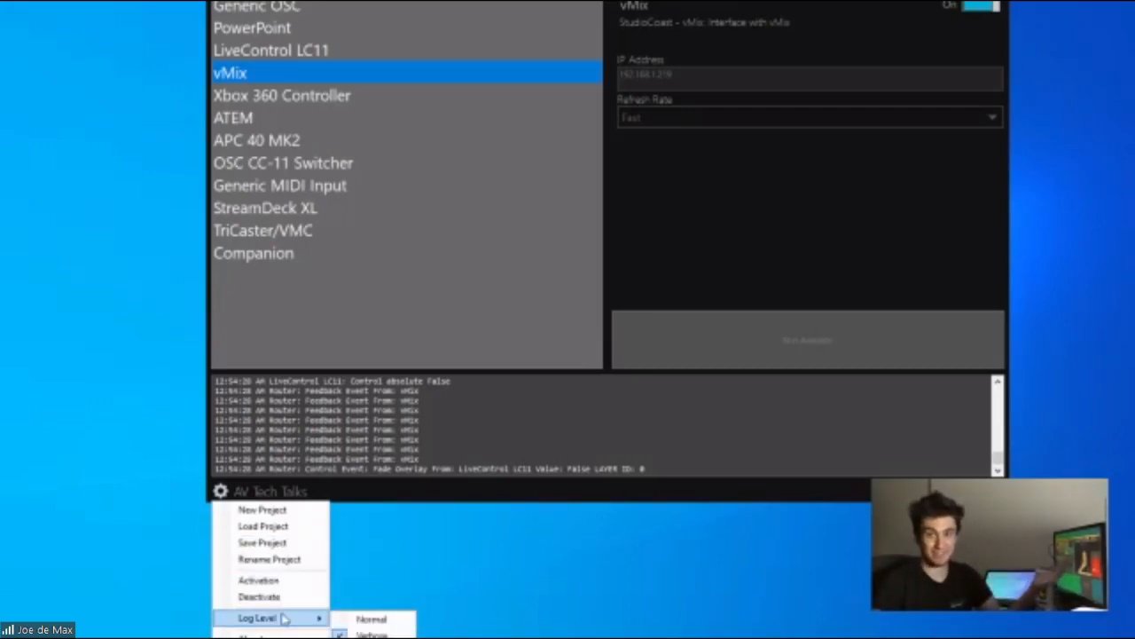
mouse_move(745, 0)
mouse_down()
mouse_move(721, 0)
mouse_move(737, 4)
mouse_up()
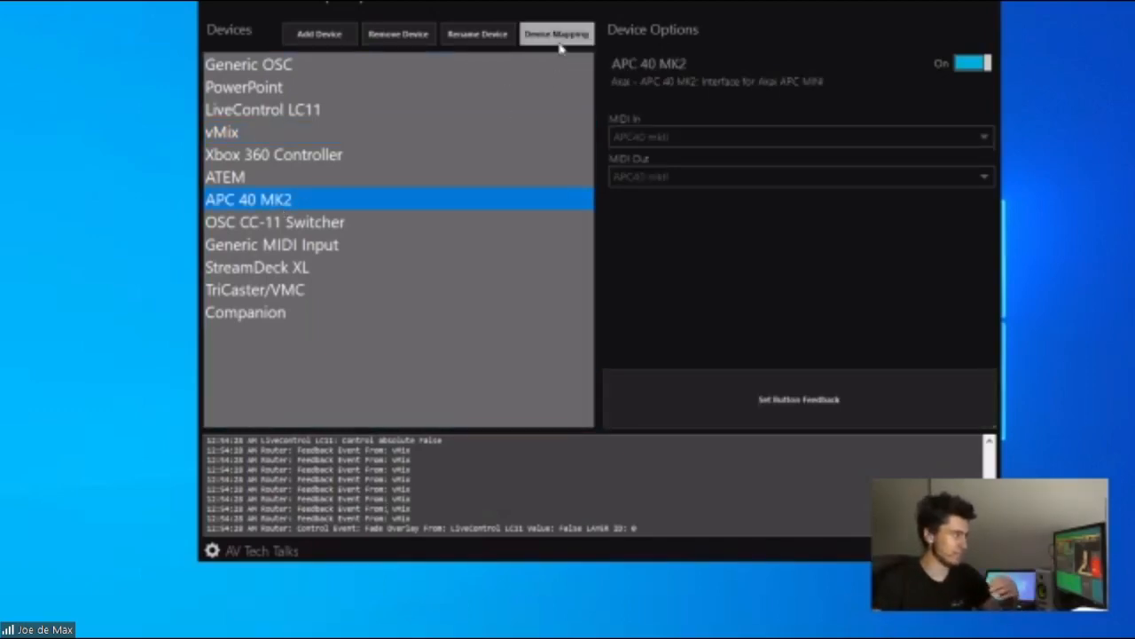
Step: Open the APC 40 MK2 device mapping, browse its button and encoder controls, and return to the Buttons list
click(568, 37)
drag(562, 44, 604, 3)
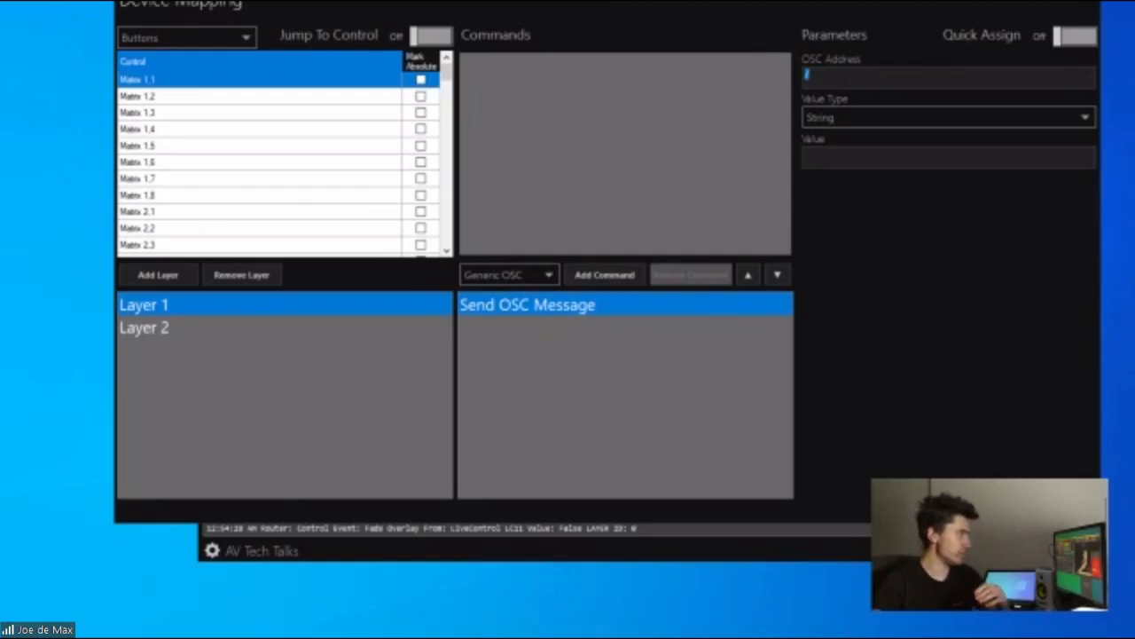
click(191, 38)
click(191, 28)
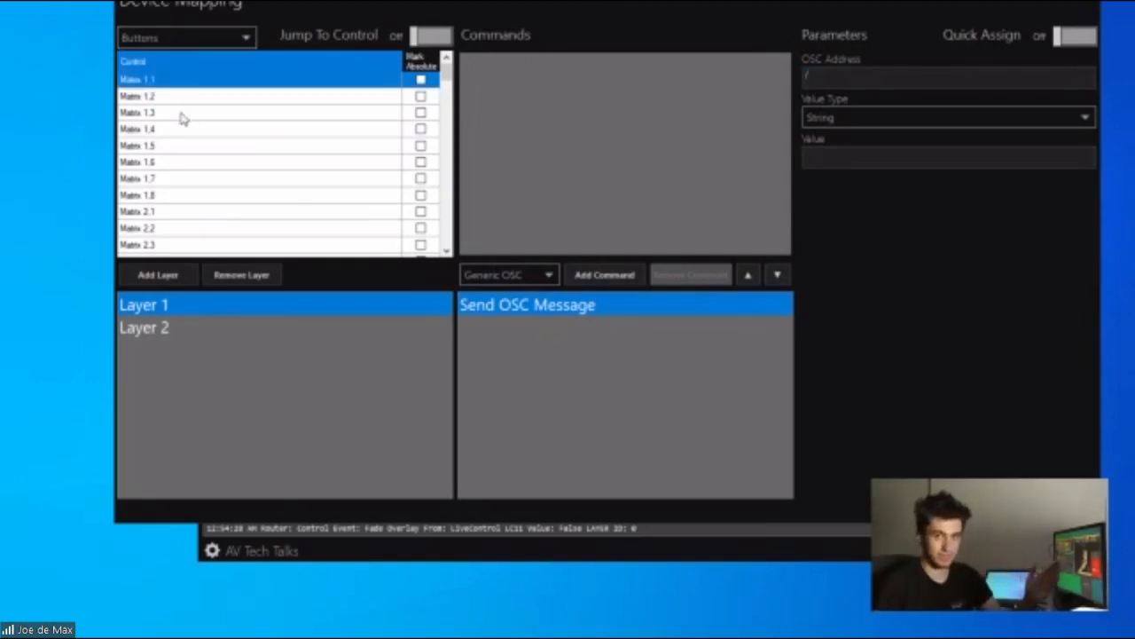
scroll(186, 139, down, 4)
scroll(188, 151, down, 8)
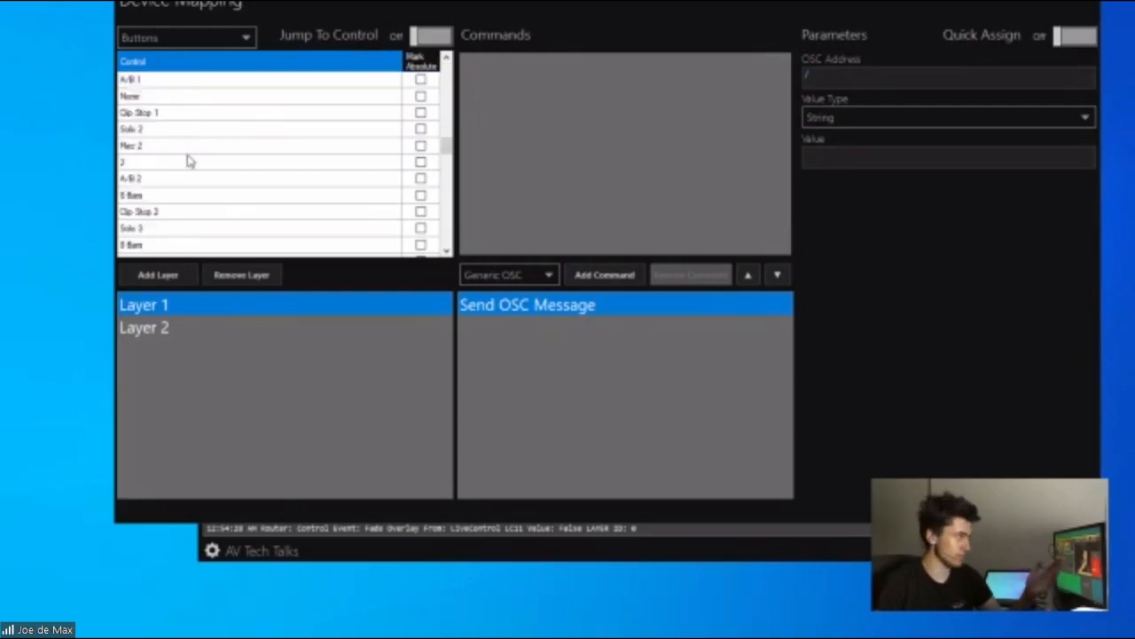
click(190, 38)
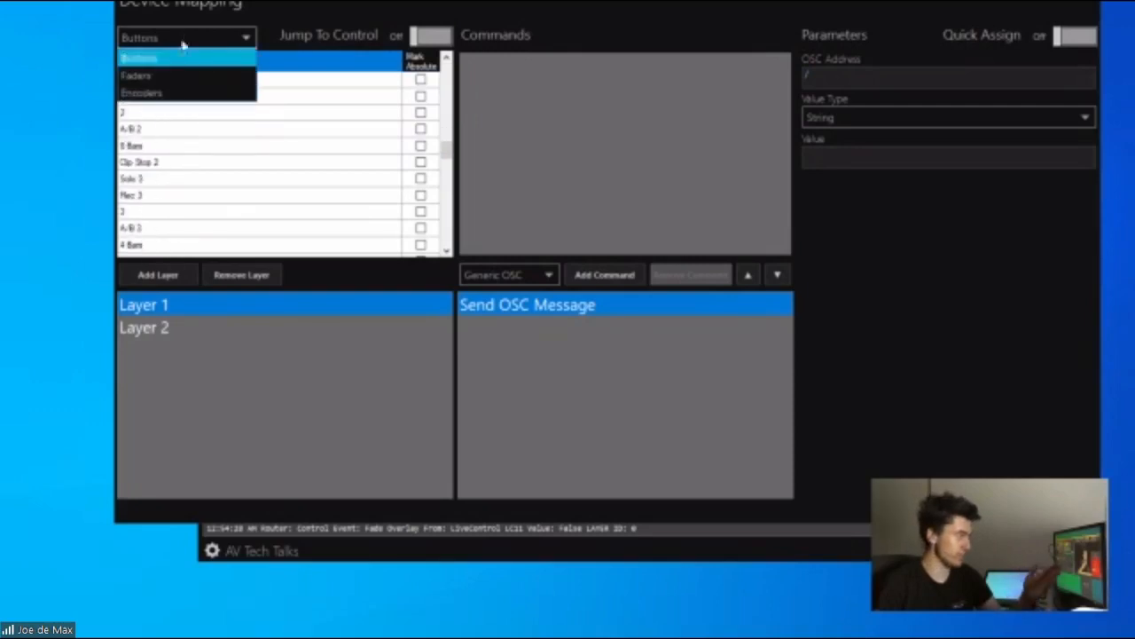
click(169, 92)
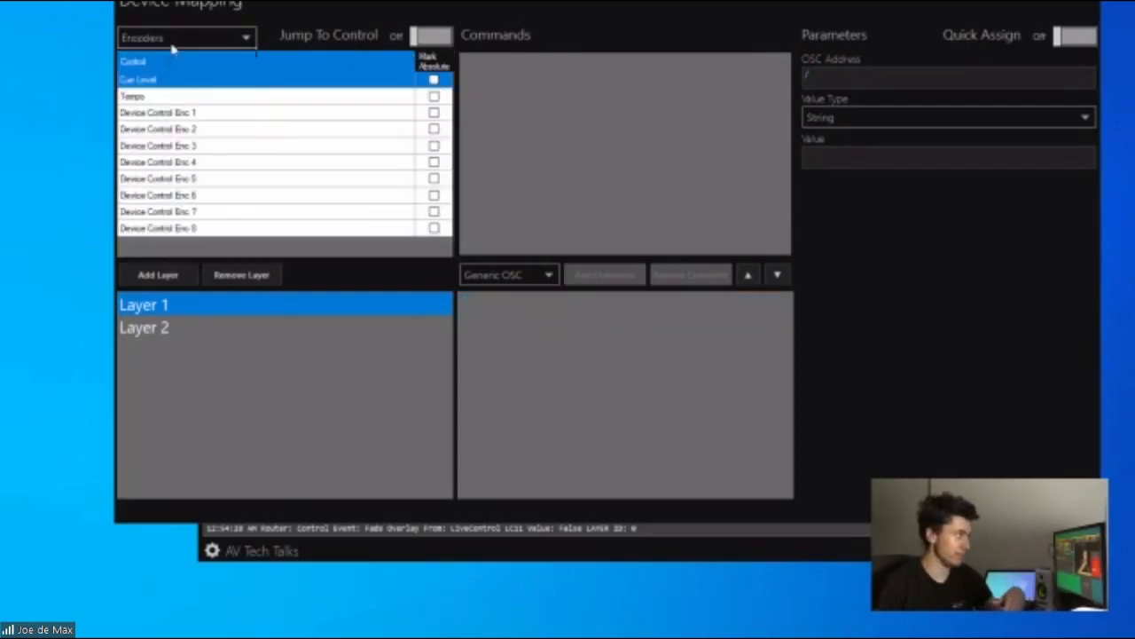
click(174, 38)
click(171, 58)
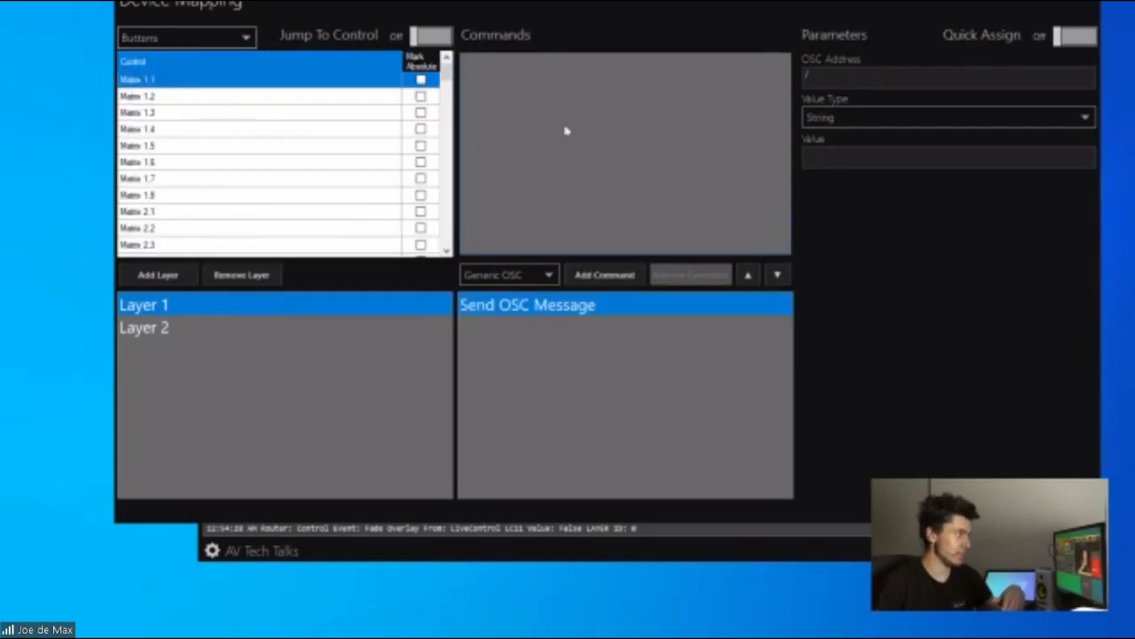
Step: Browse the TriCaster/VMC commands available for the APC 40 MK2's Matrix 1,4 button
click(263, 128)
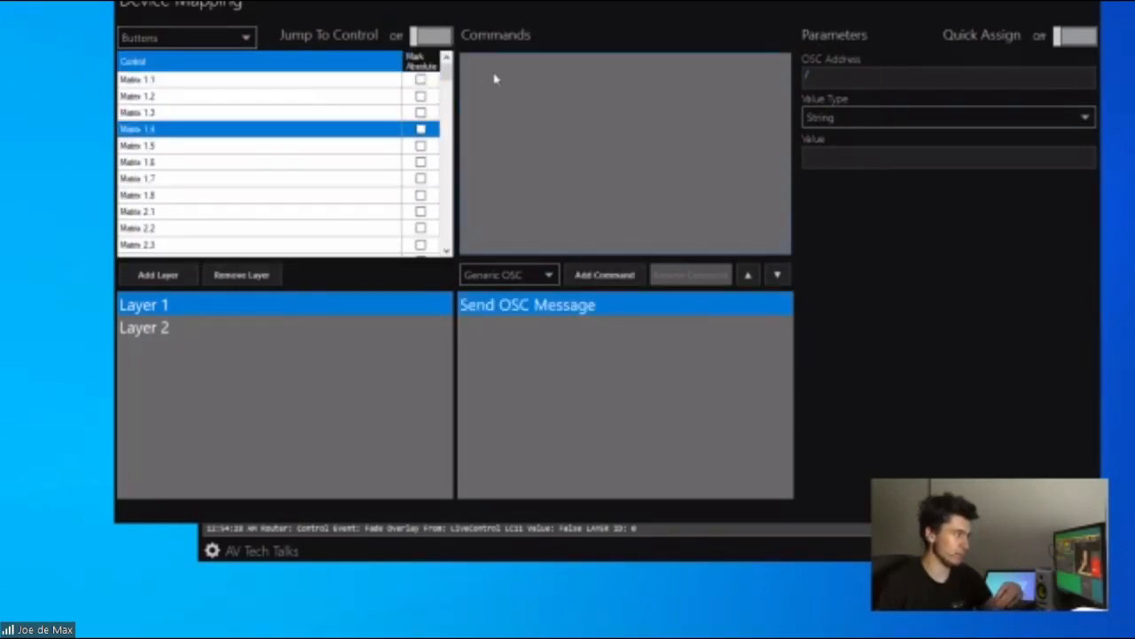
click(516, 275)
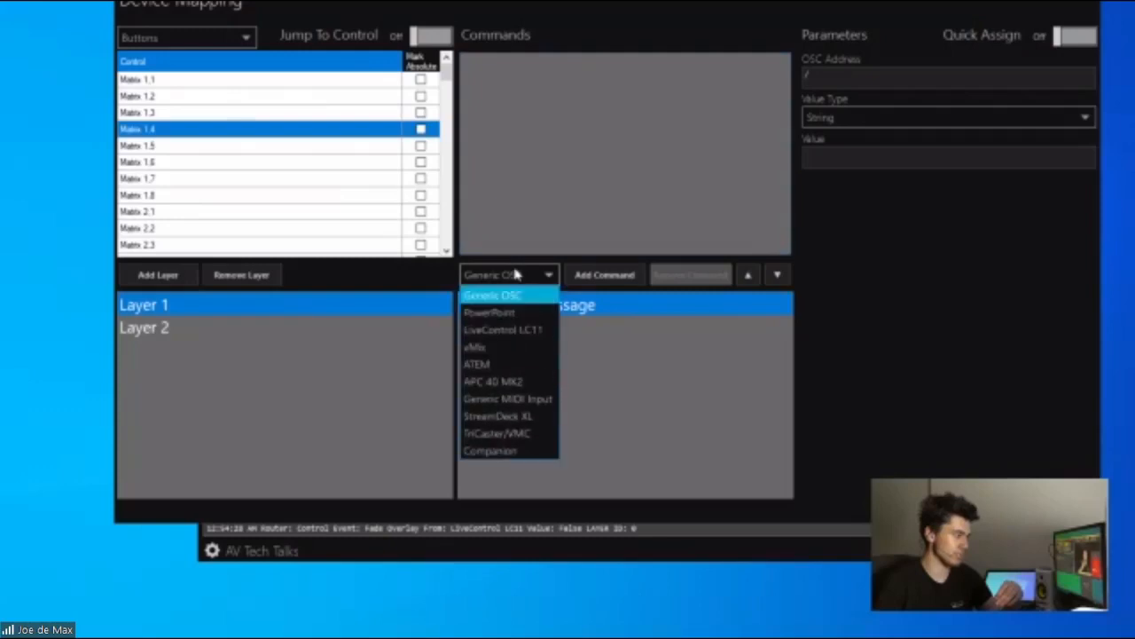
click(493, 434)
scroll(501, 373, down, 3)
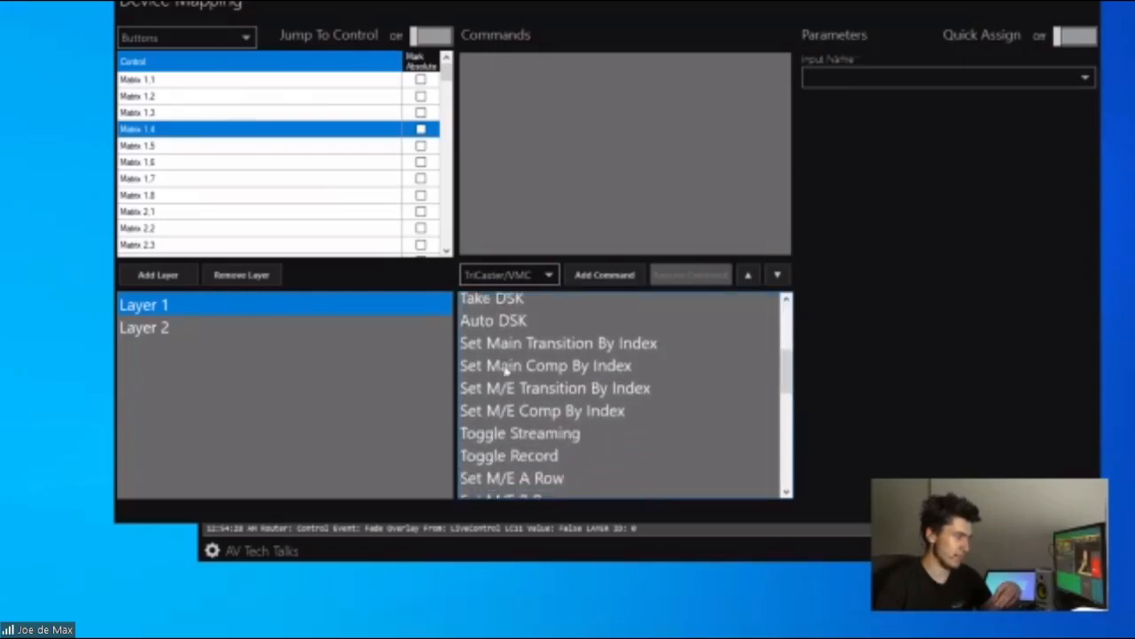
scroll(505, 371, down, 5)
scroll(505, 372, down, 3)
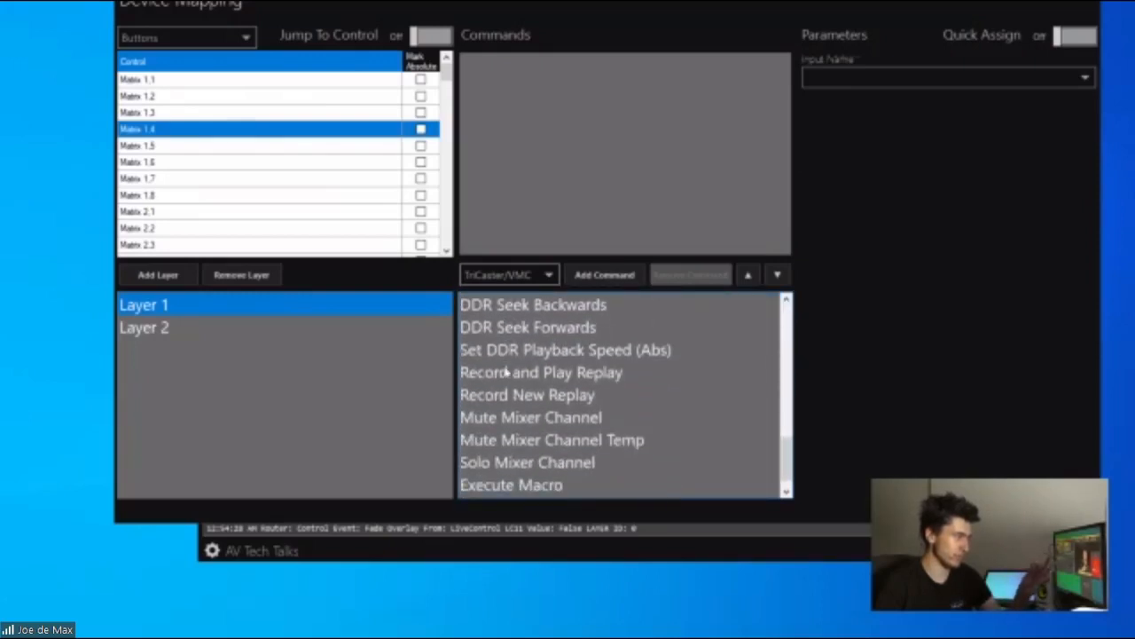
Step: Switch the APC 40 MK2 mapping to Faders and view TriCaster/VMC's Set Mixer Input Level and Set DDR Speed options
click(224, 43)
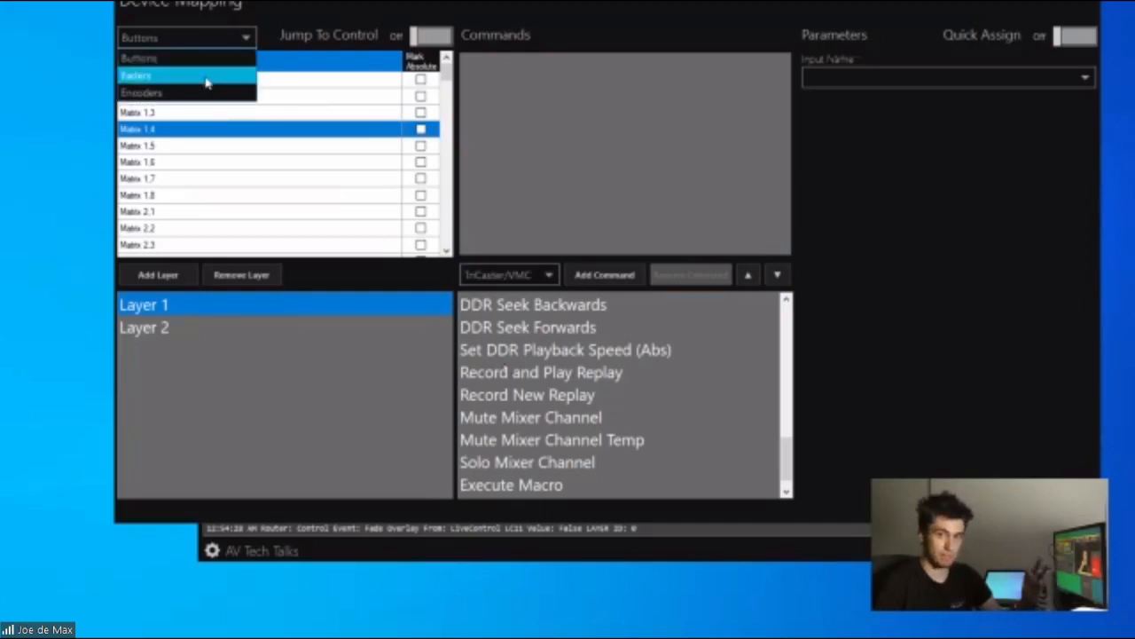
click(205, 78)
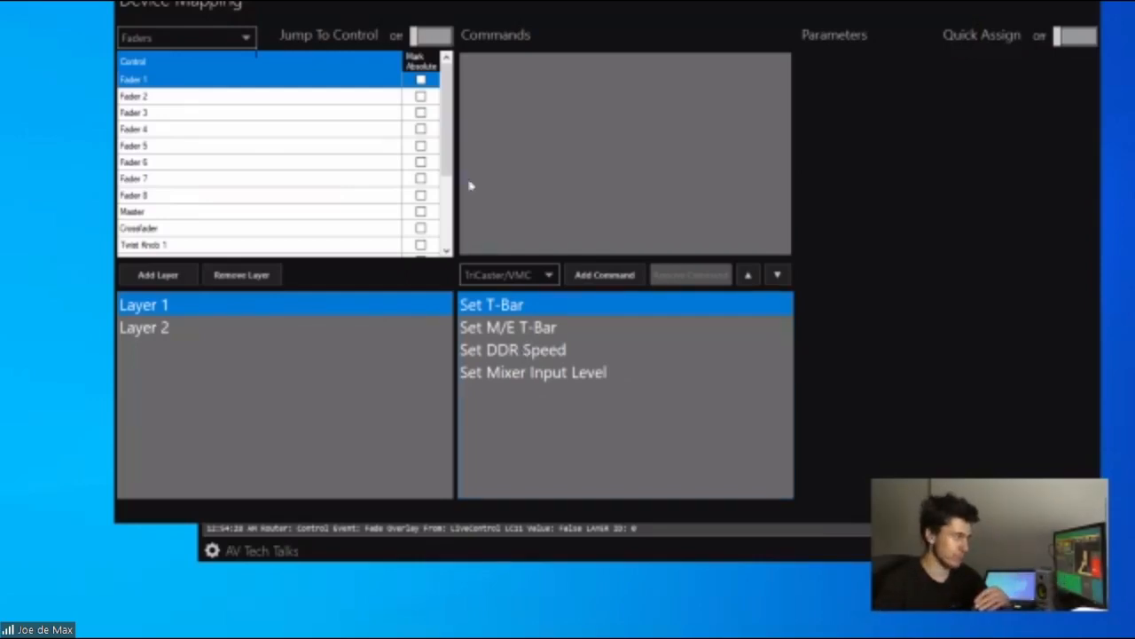
click(518, 370)
click(521, 348)
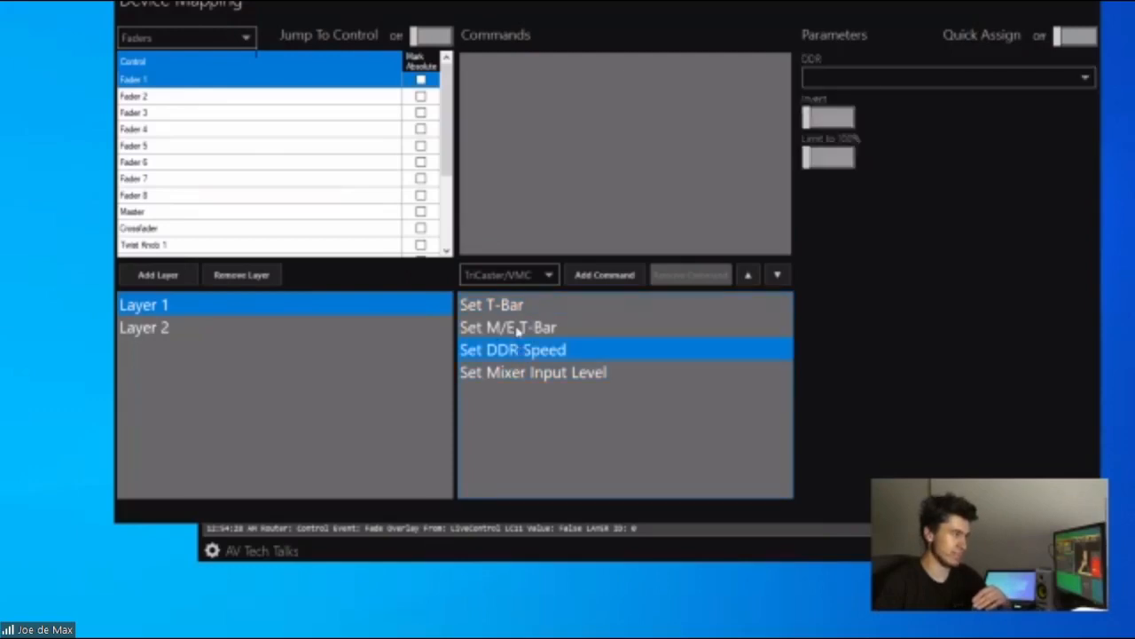
Step: Examine the parameters of TriCaster/VMC's M/E T-Bar, T-Bar, Mixer Input Level and DDR Speed commands for Fader 1
click(520, 329)
click(520, 306)
click(513, 373)
click(515, 350)
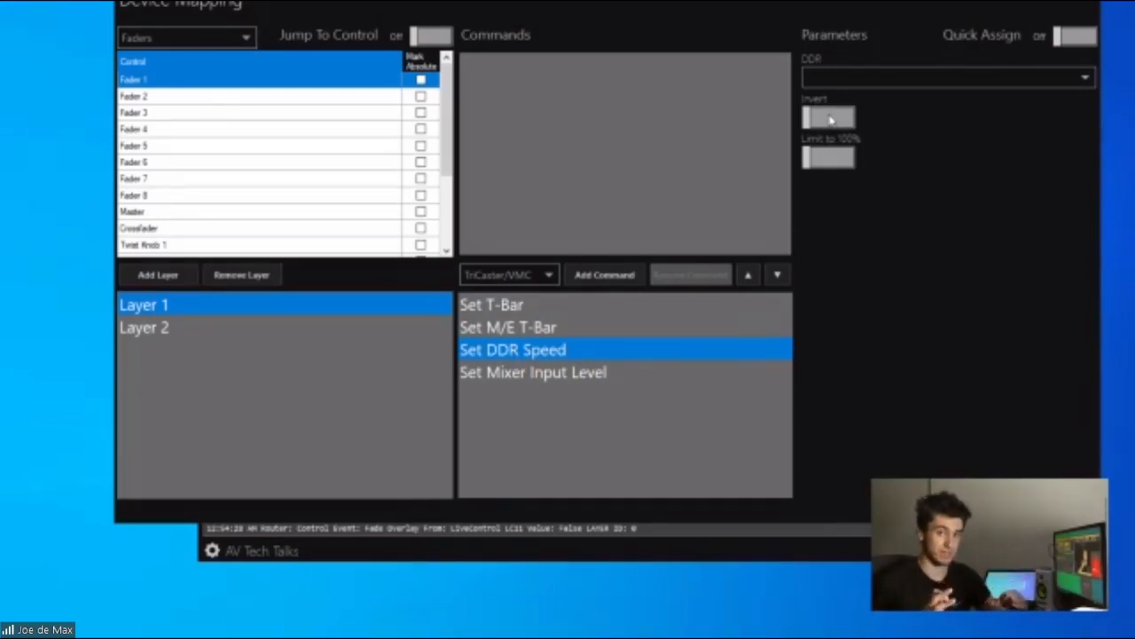
Step: Show the fader commands available for vMix and Generic MIDI Input on the APC 40 MK2's Fader 1
click(510, 275)
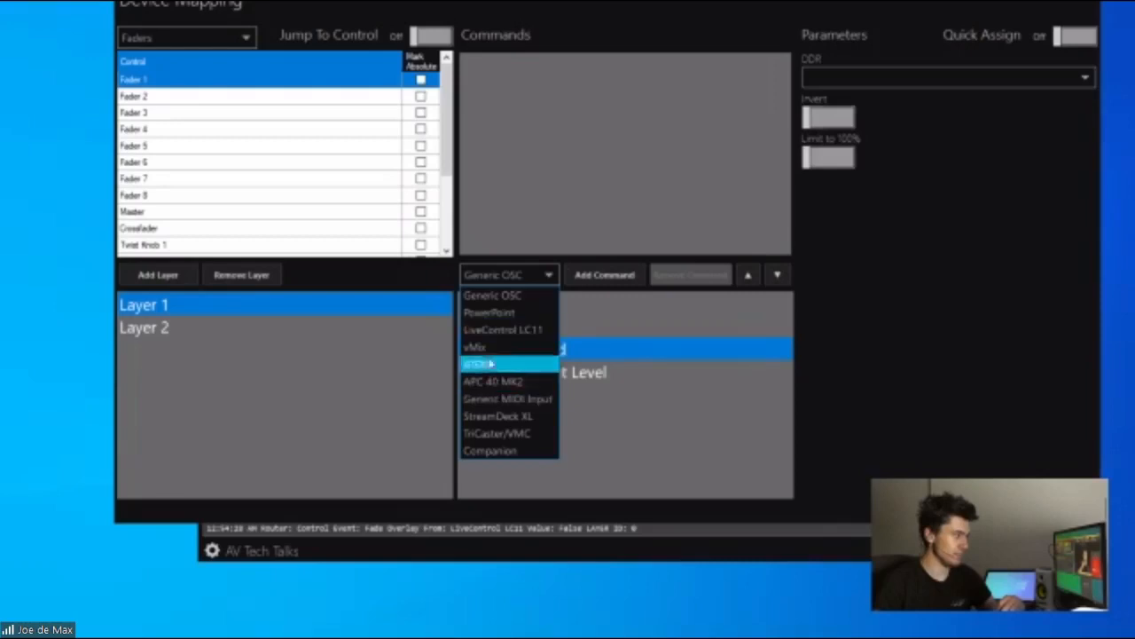
click(493, 346)
click(510, 275)
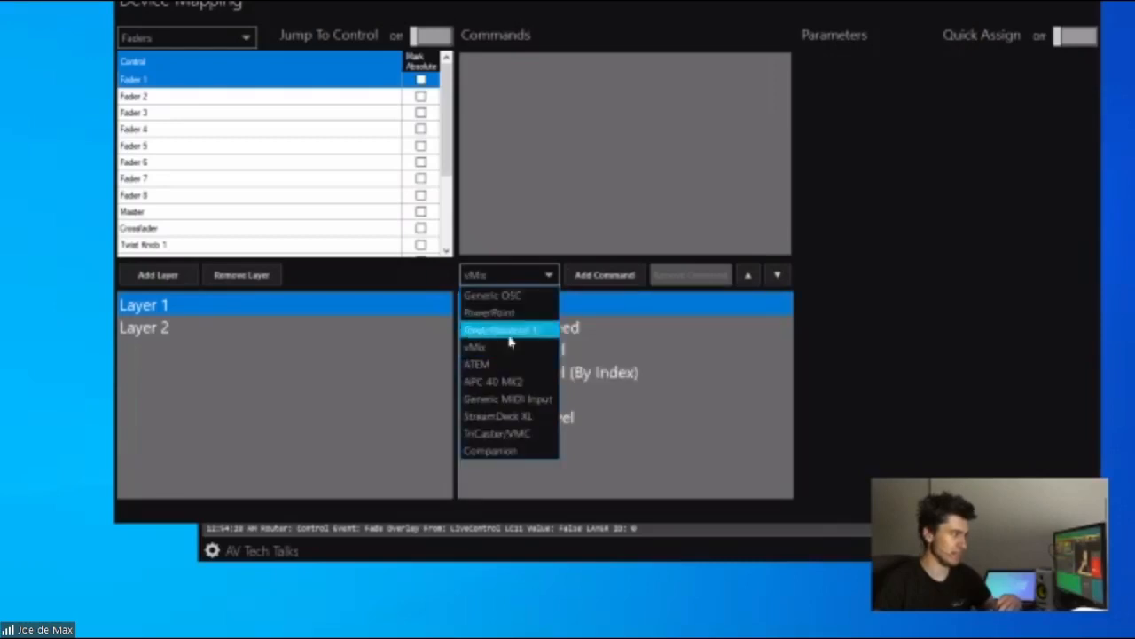
click(502, 400)
Step: Switch the mapping to Buttons and view vMix's Auto Mix and Set Overlay For Input (By Index) options for Matrix 1,1
click(192, 33)
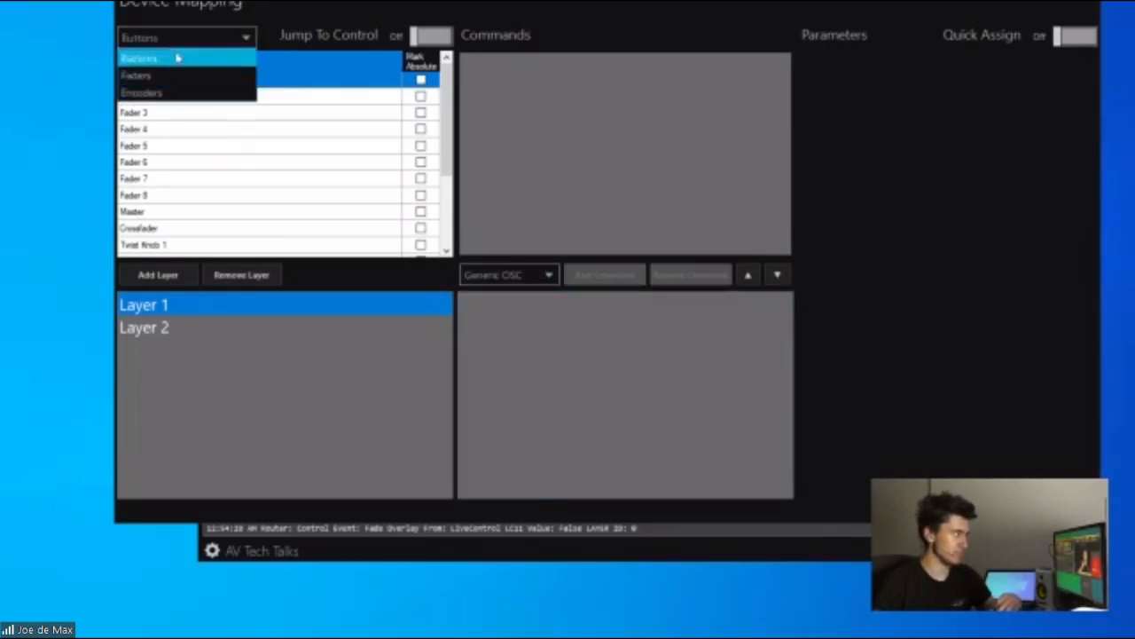
click(178, 56)
click(528, 280)
click(502, 350)
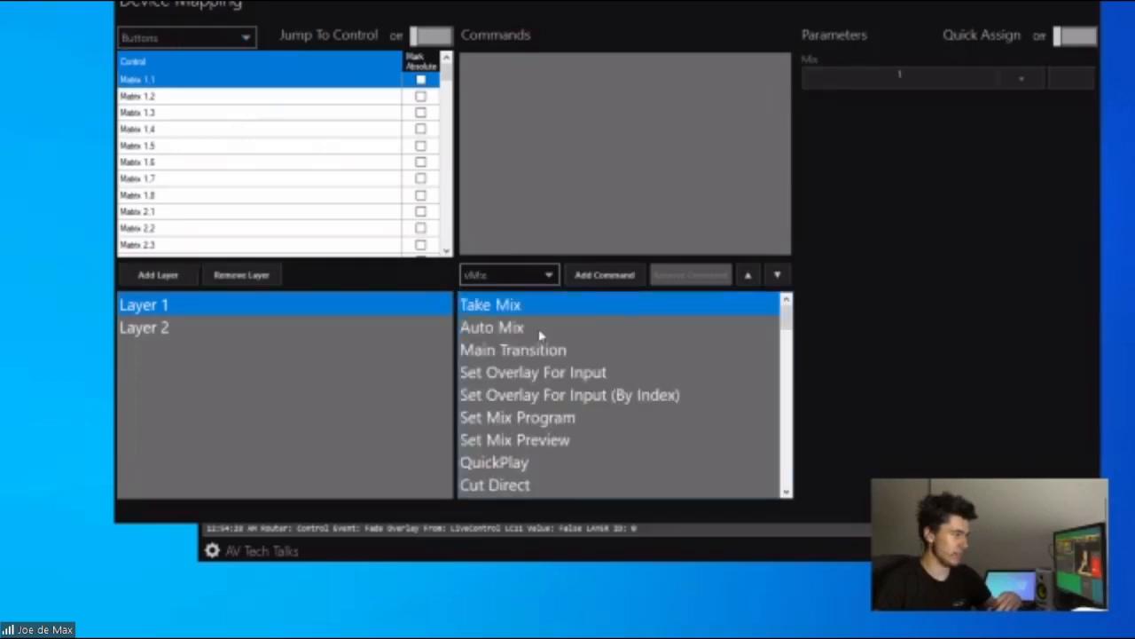
click(537, 328)
click(529, 395)
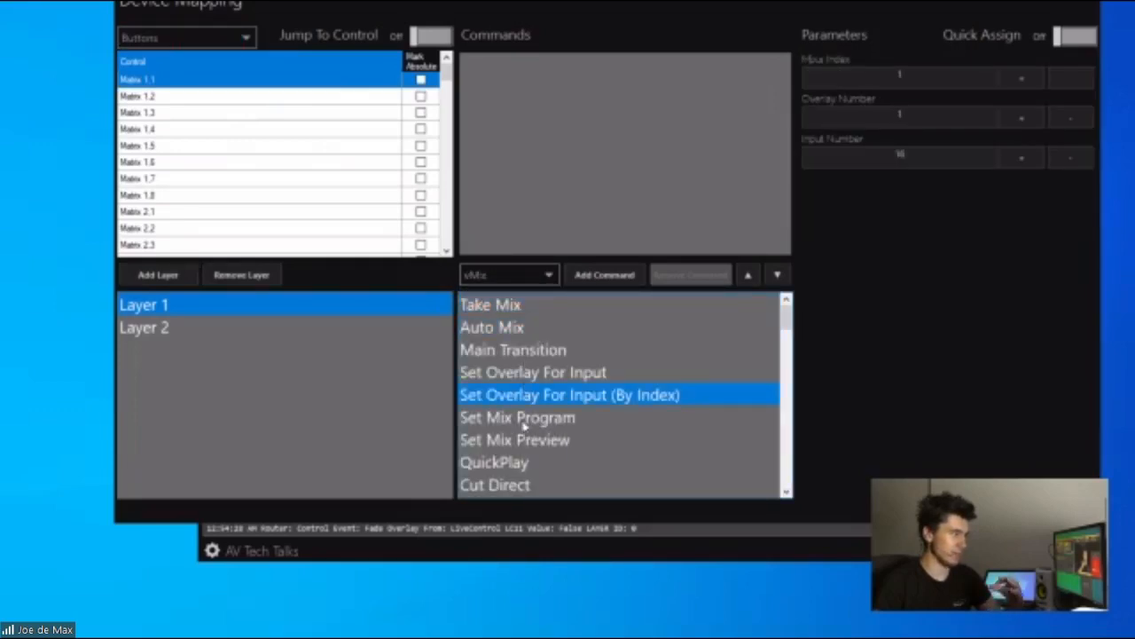
Step: Add vMix's Set Mix Program, Set Transition and Cut Direct commands to the Matrix 1,1 button on Layer 1
click(522, 419)
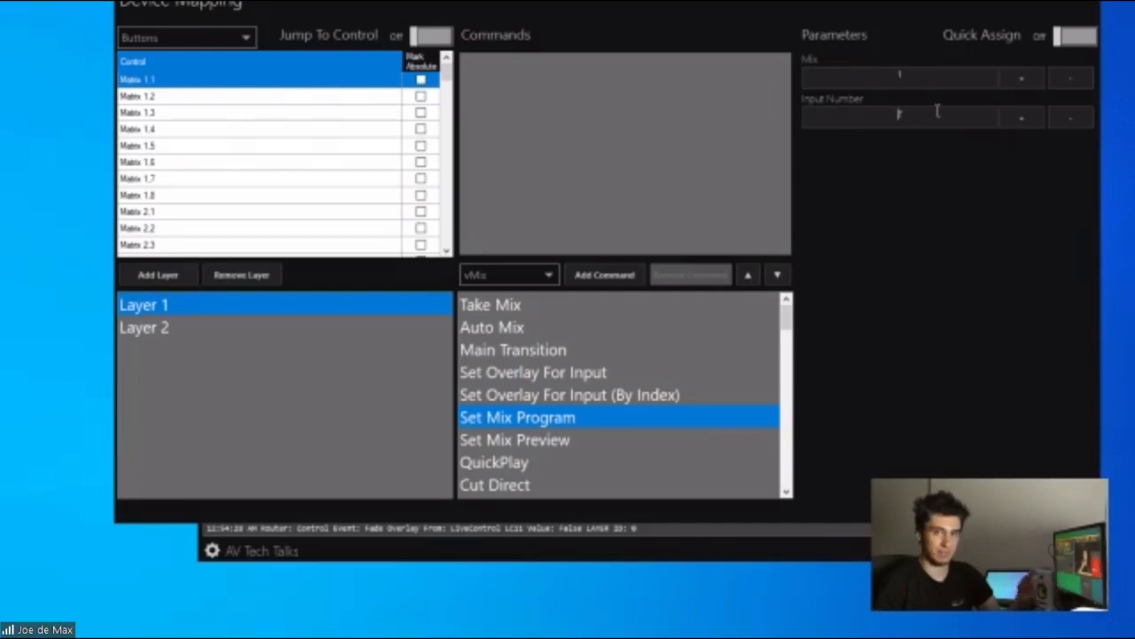
scroll(647, 411, down, 1)
scroll(646, 401, down, 5)
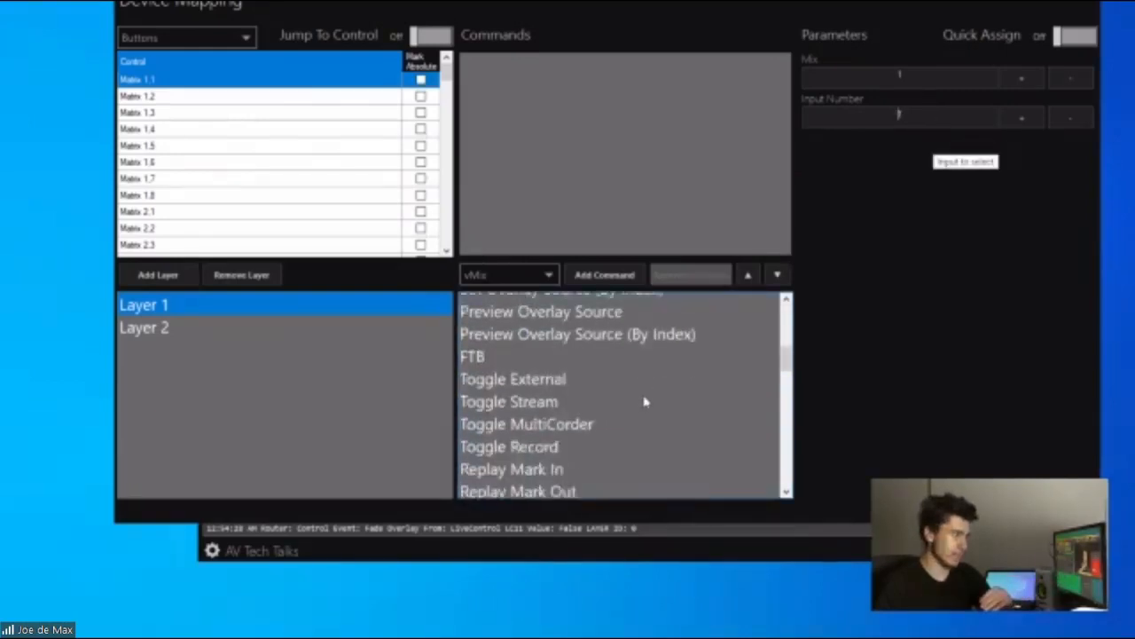
click(594, 277)
click(546, 414)
click(593, 275)
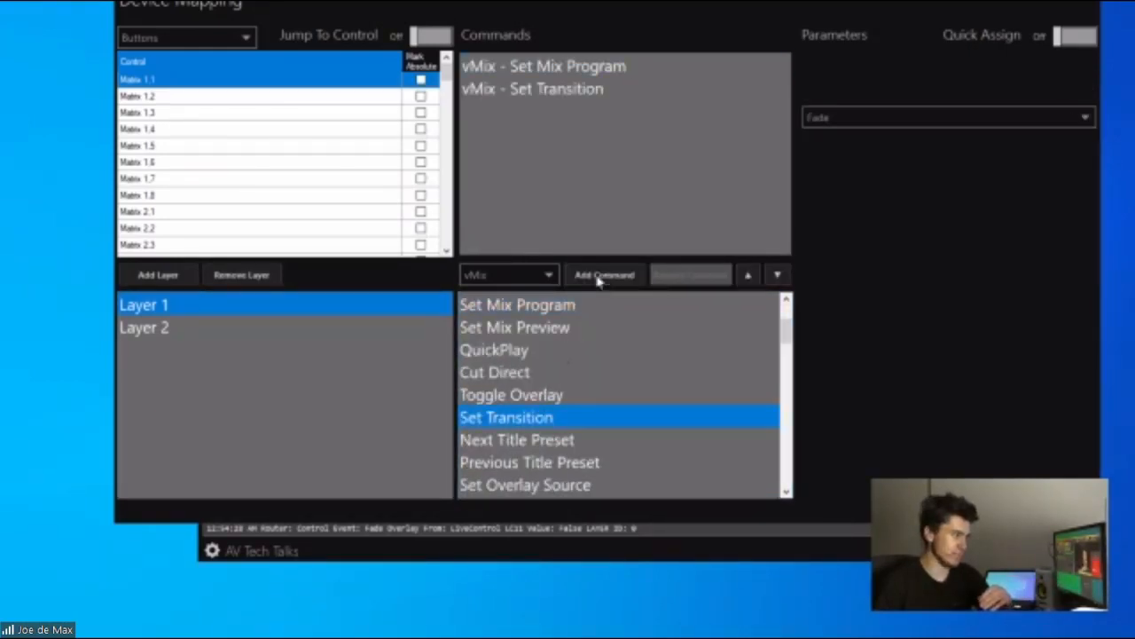
click(529, 372)
click(602, 275)
Step: Demonstrate reordering by moving Cut Direct above Set Transition and back to the end of Matrix 1,1's commands
click(576, 114)
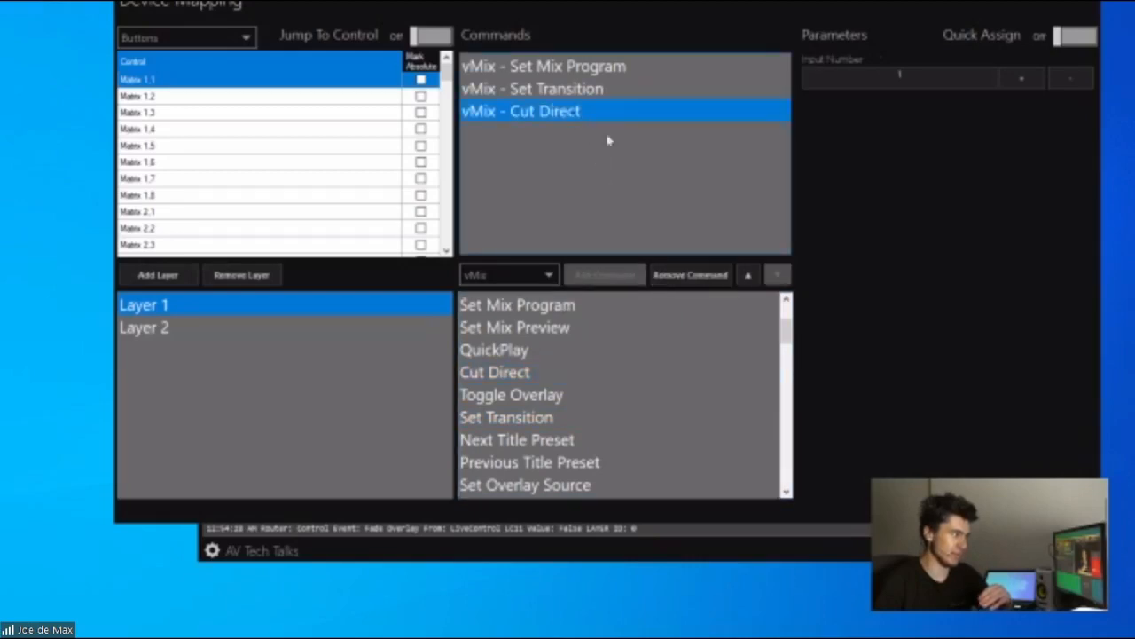
click(748, 275)
click(777, 275)
click(747, 275)
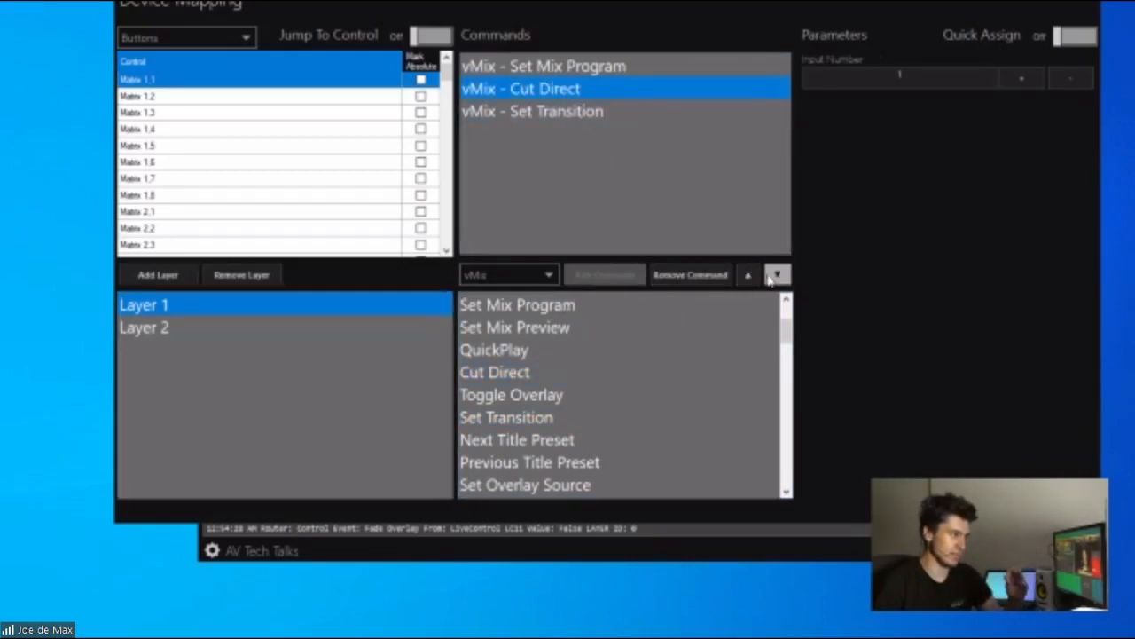
click(777, 275)
click(748, 275)
click(777, 275)
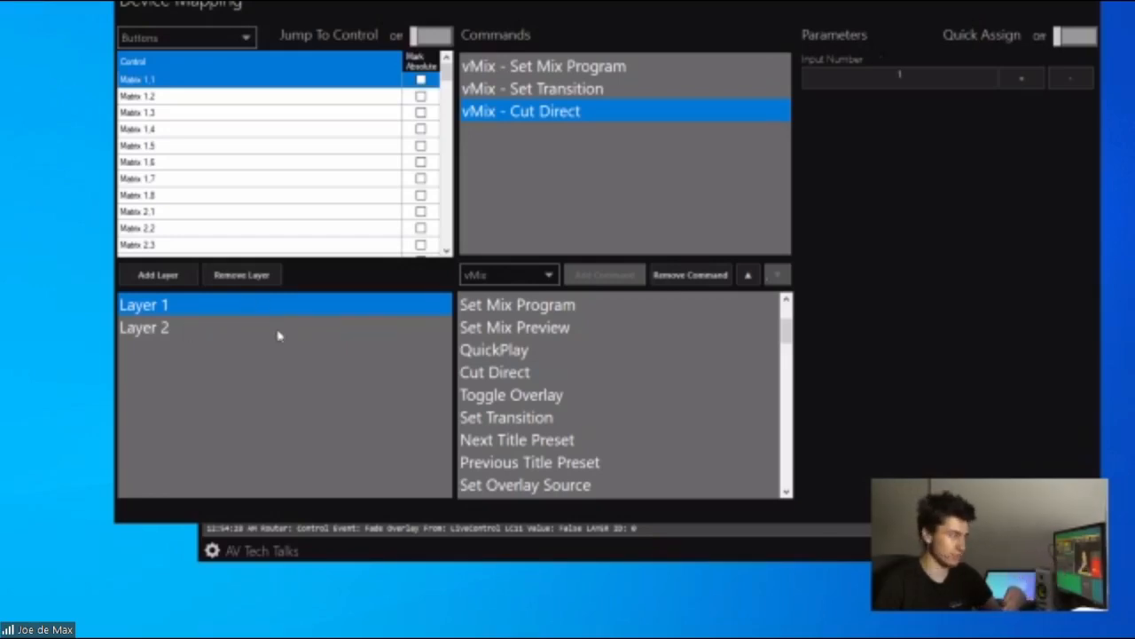
Step: Close the device mapping and view the device options of vMix and the APC 40 MK2
key(alt+F4)
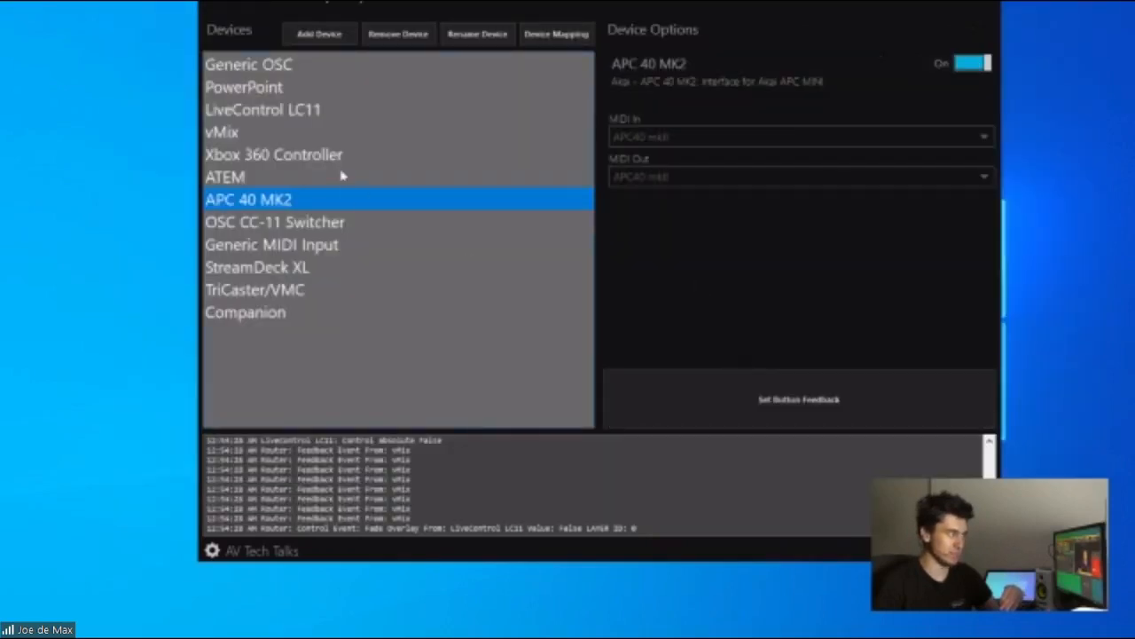
click(337, 134)
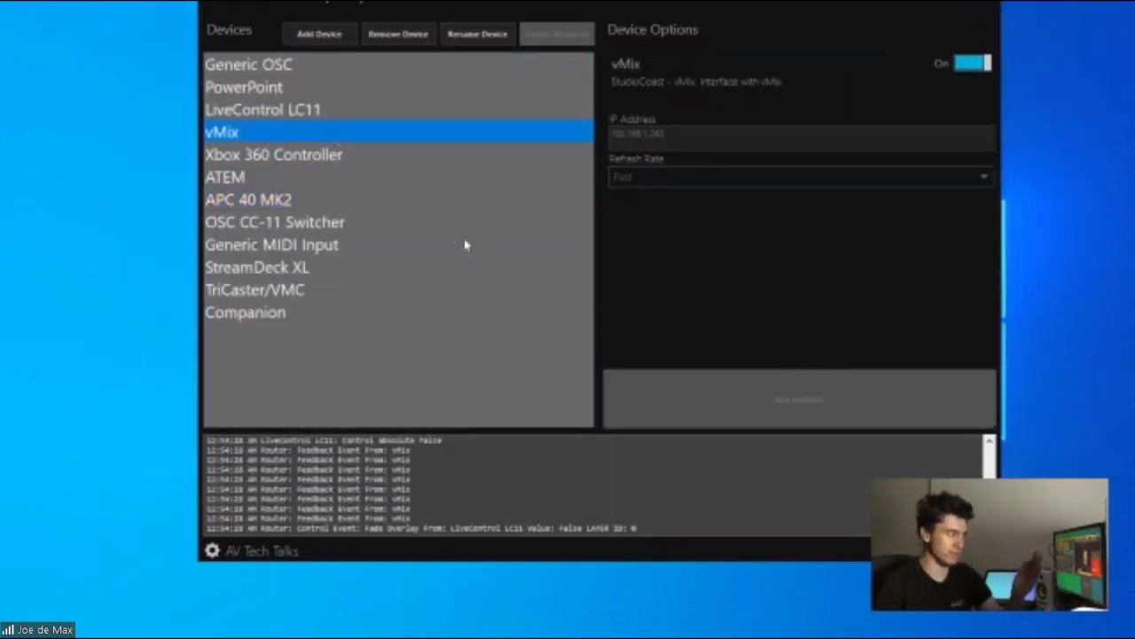
click(400, 206)
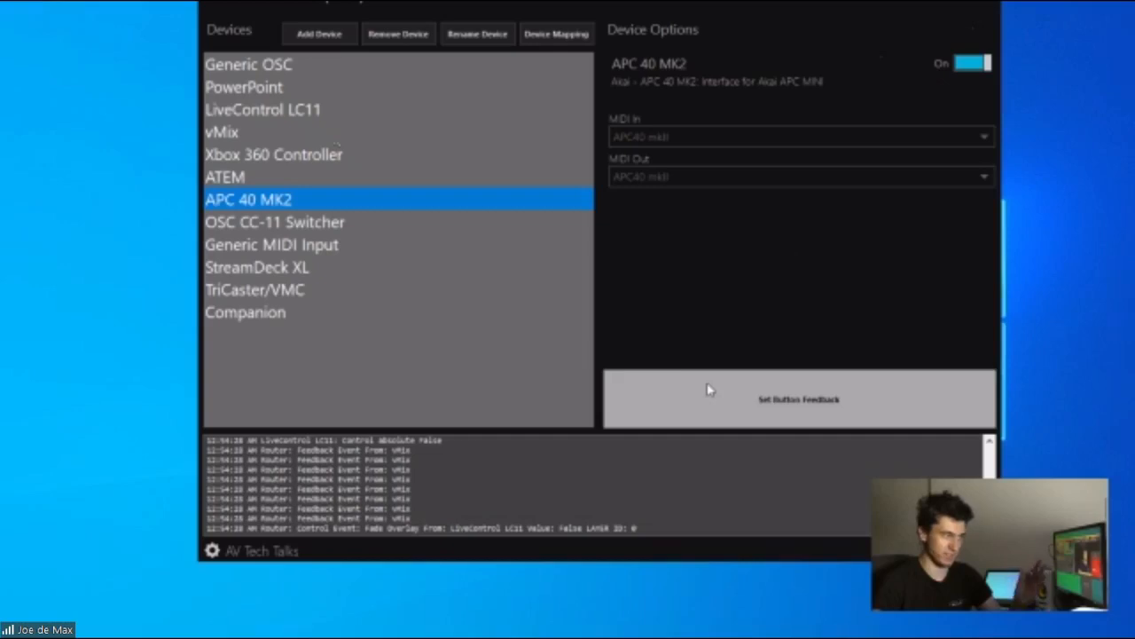
Step: Show the StreamDeck XL's button feedback settings, including the text field for Button 1, and close them
click(266, 268)
click(649, 385)
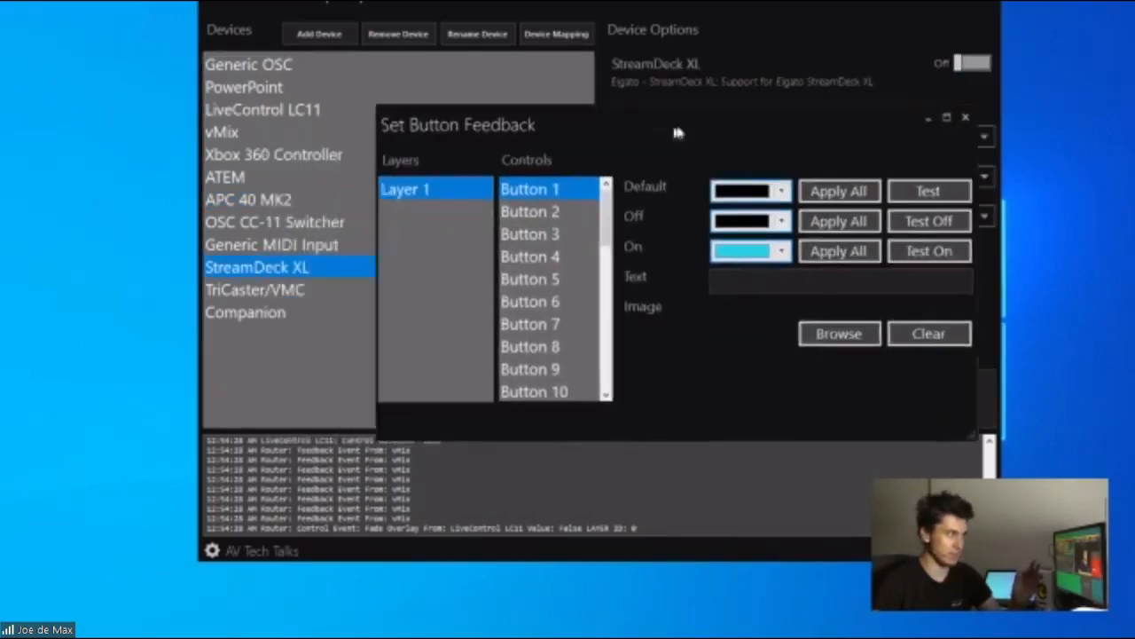
drag(676, 133, 725, 100)
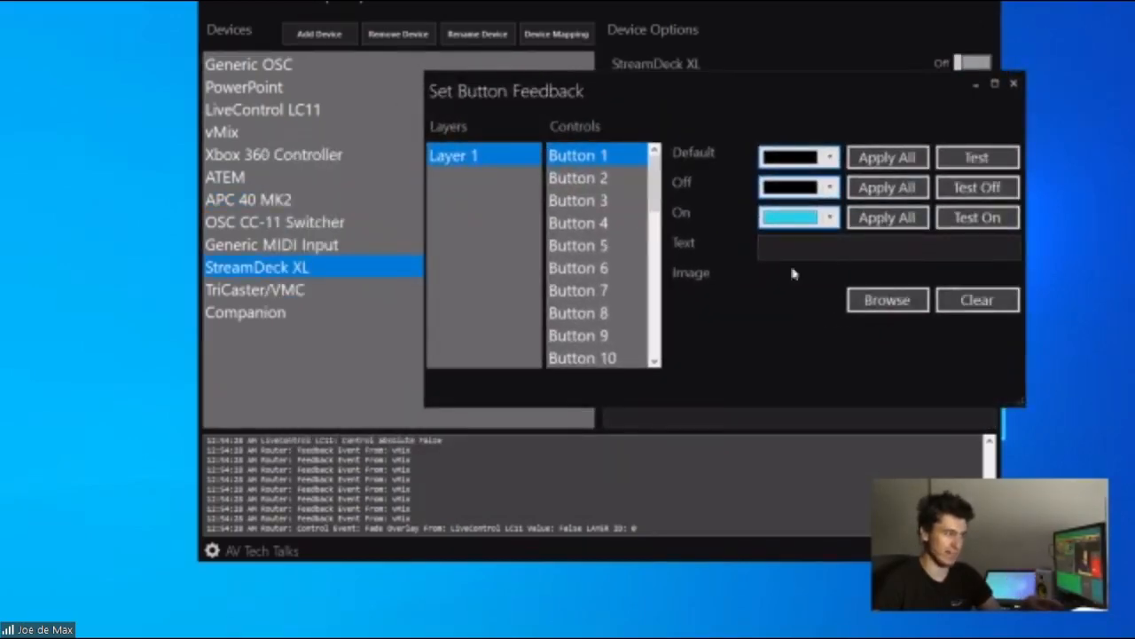
click(882, 246)
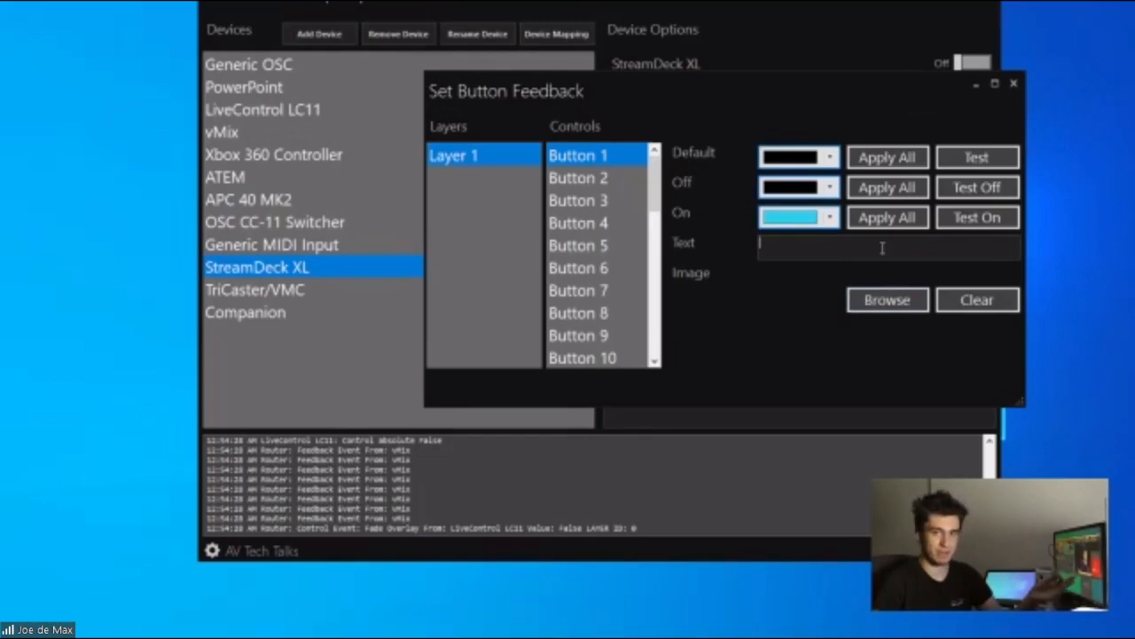
click(1013, 83)
Step: Browse the APC 40 MK2's button feedback colours, close them and enlarge the main window slightly
click(309, 203)
click(799, 399)
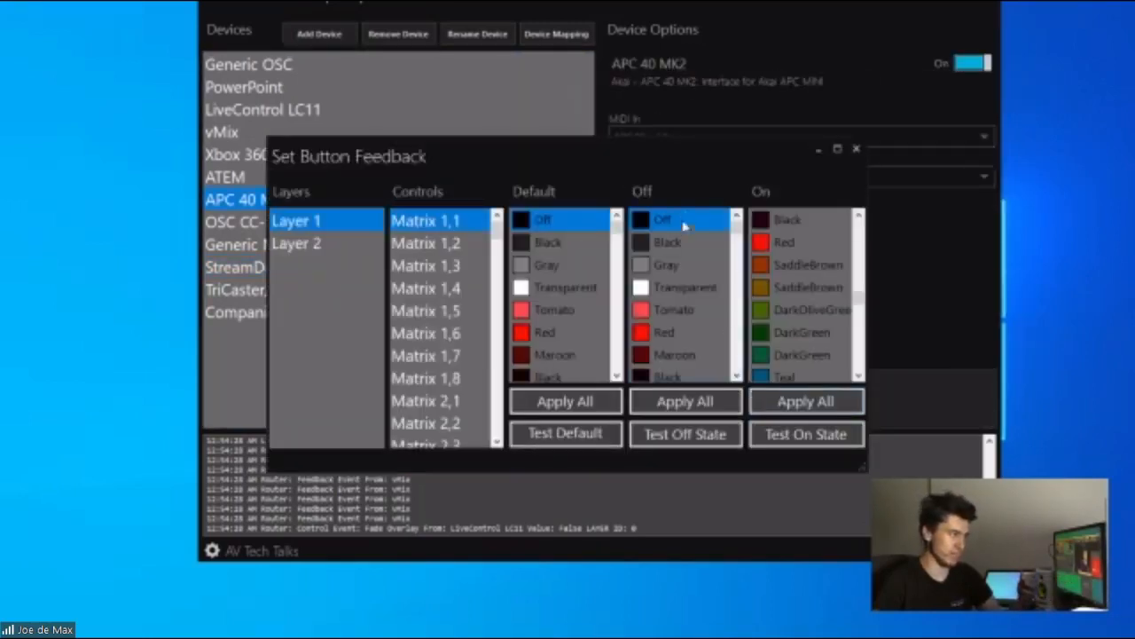
scroll(820, 258, down, 5)
scroll(820, 257, down, 5)
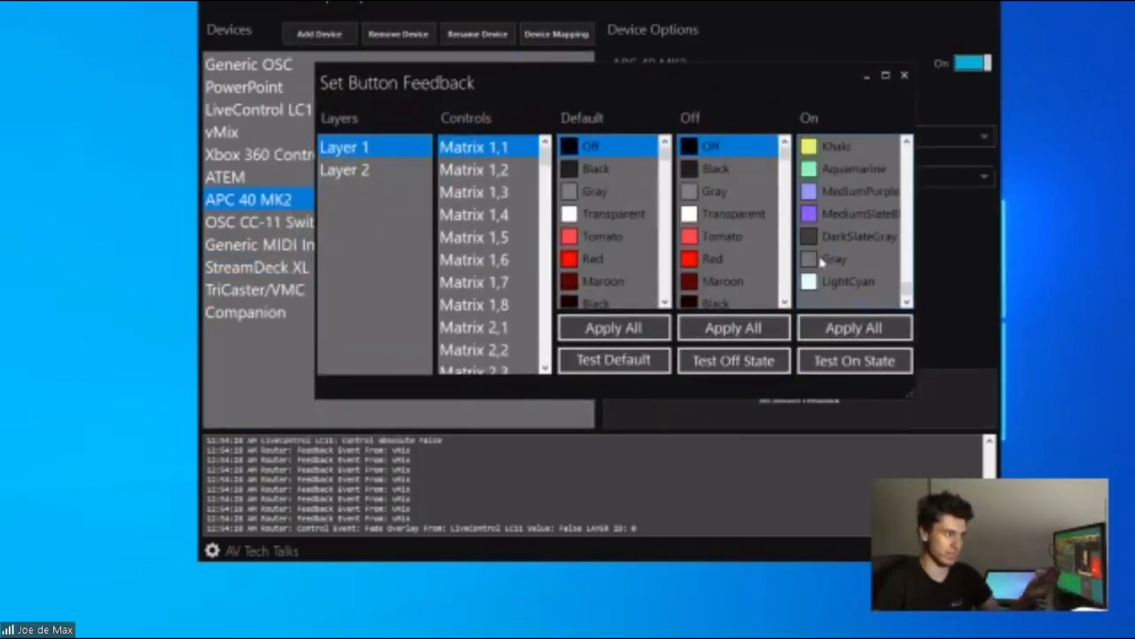
click(903, 78)
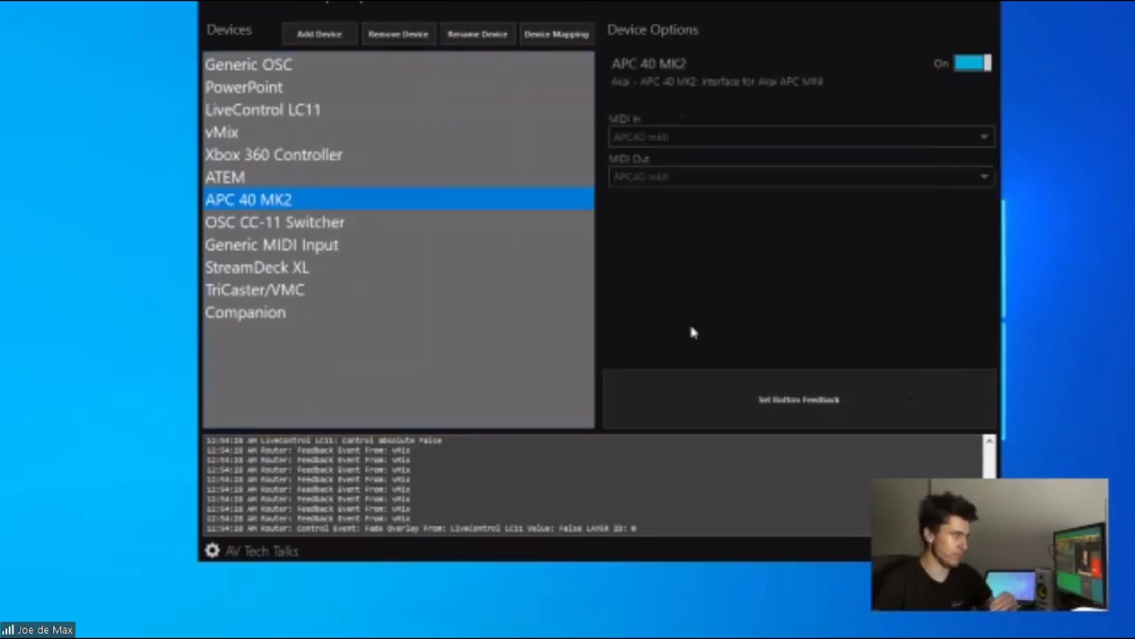
drag(1001, 561, 1024, 595)
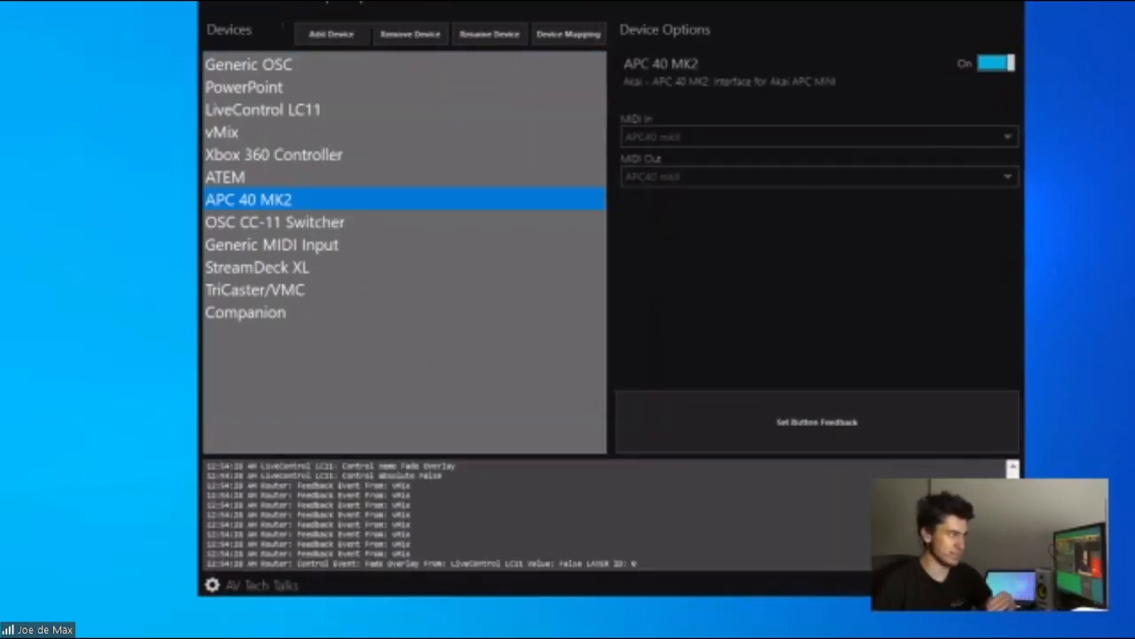